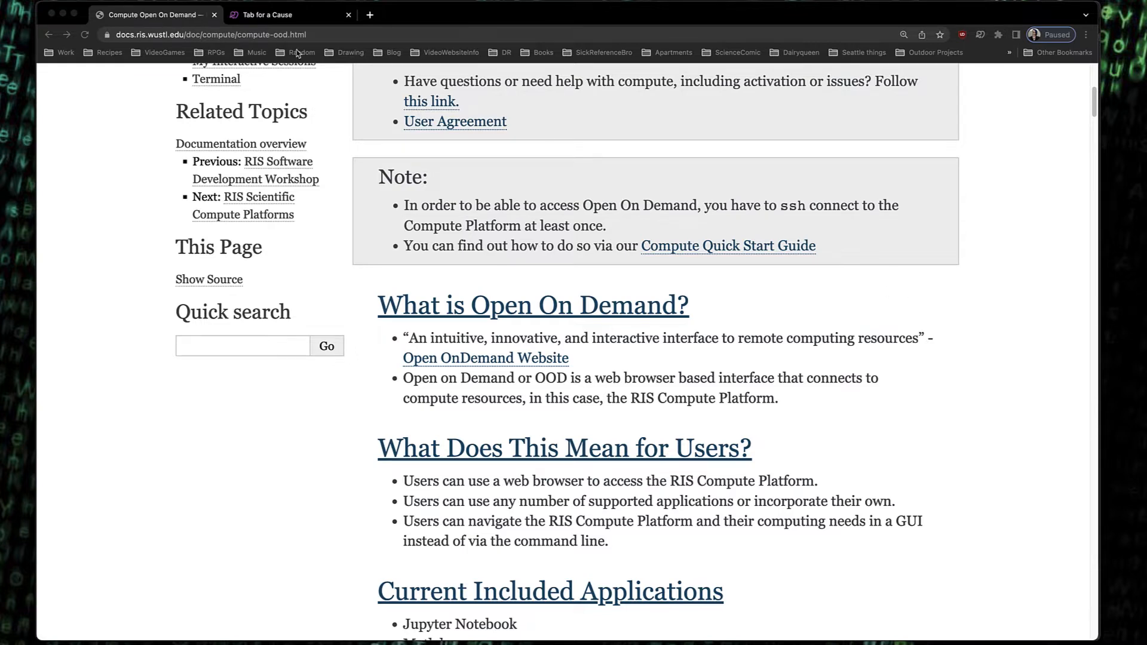
# Switch to the terminal and connect over SSH to compute1-client-4.ris.wustl.edu with your username
pyautogui.click(62, 13)
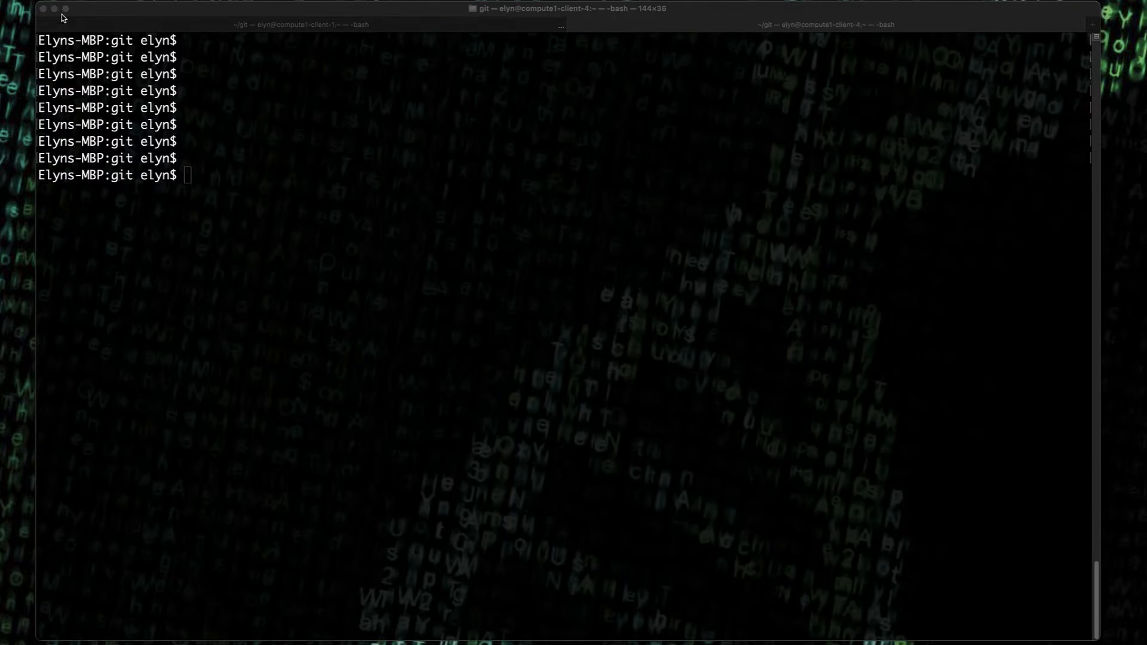
pyautogui.click(696, 30)
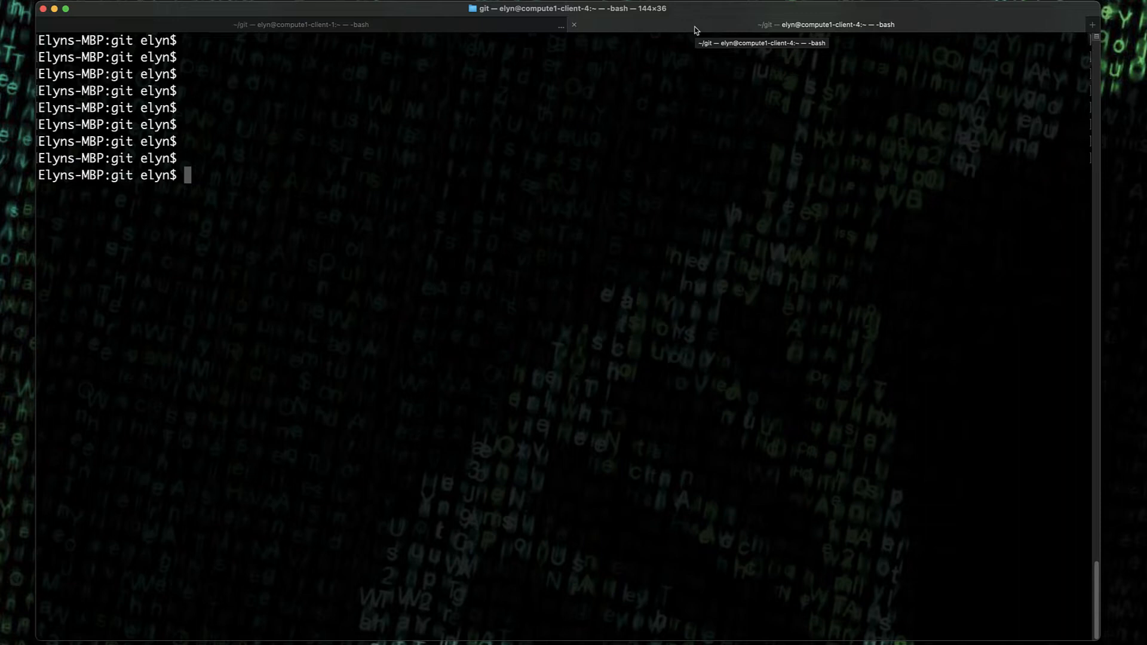
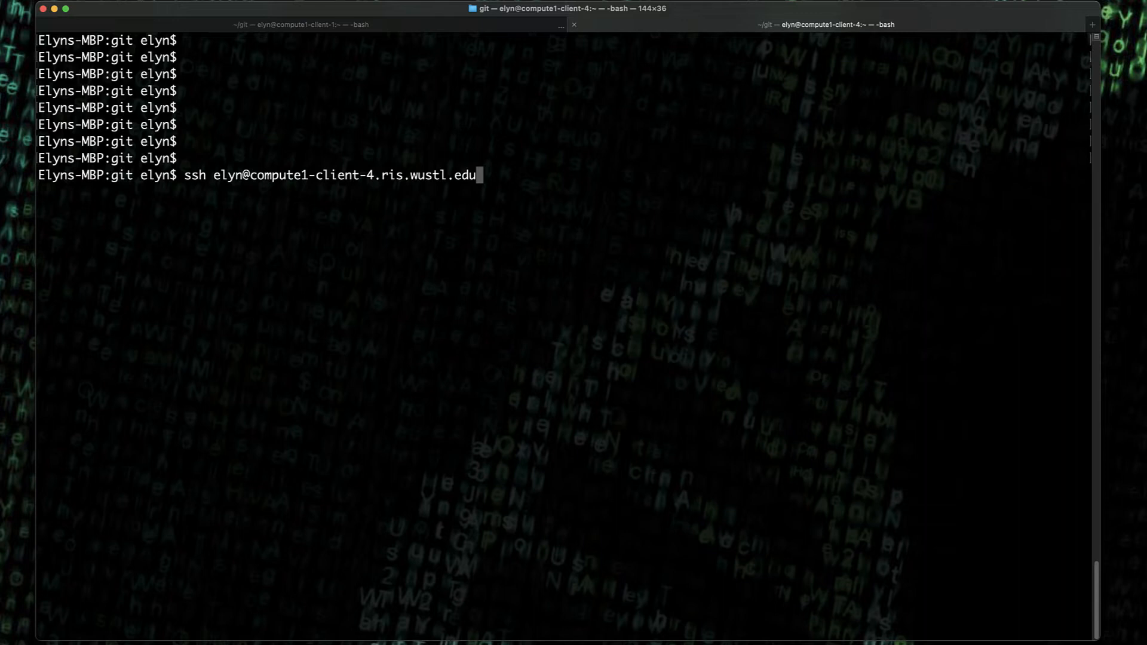
pyautogui.press('Return')
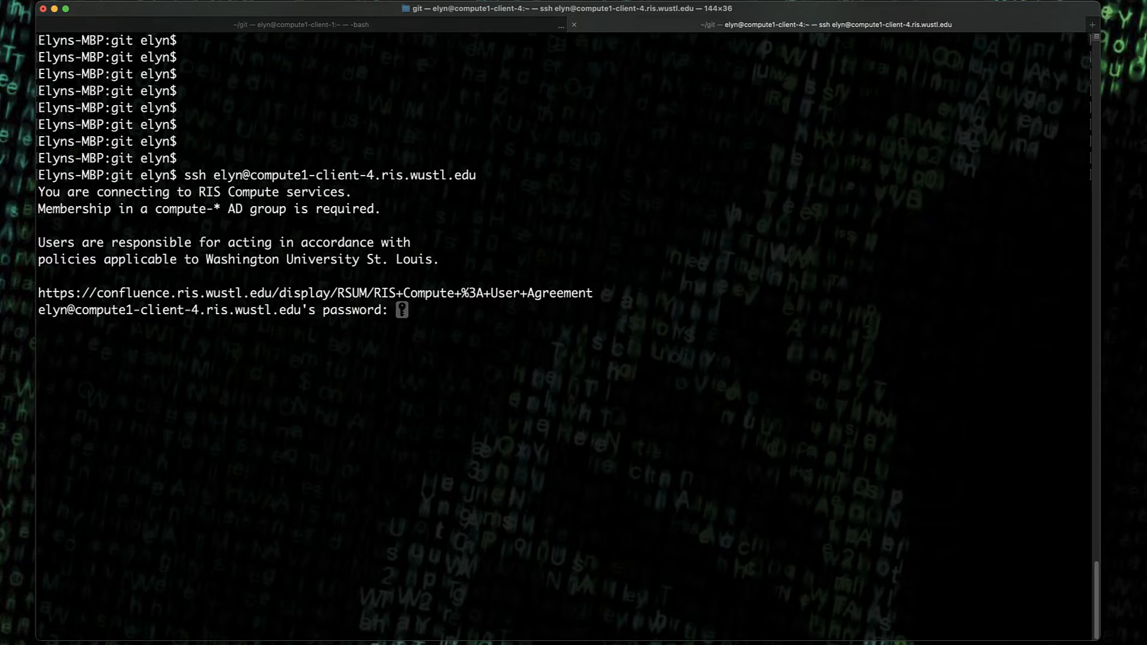
# Enter the account password to complete the login, then exit the remote session
pyautogui.press('Return')
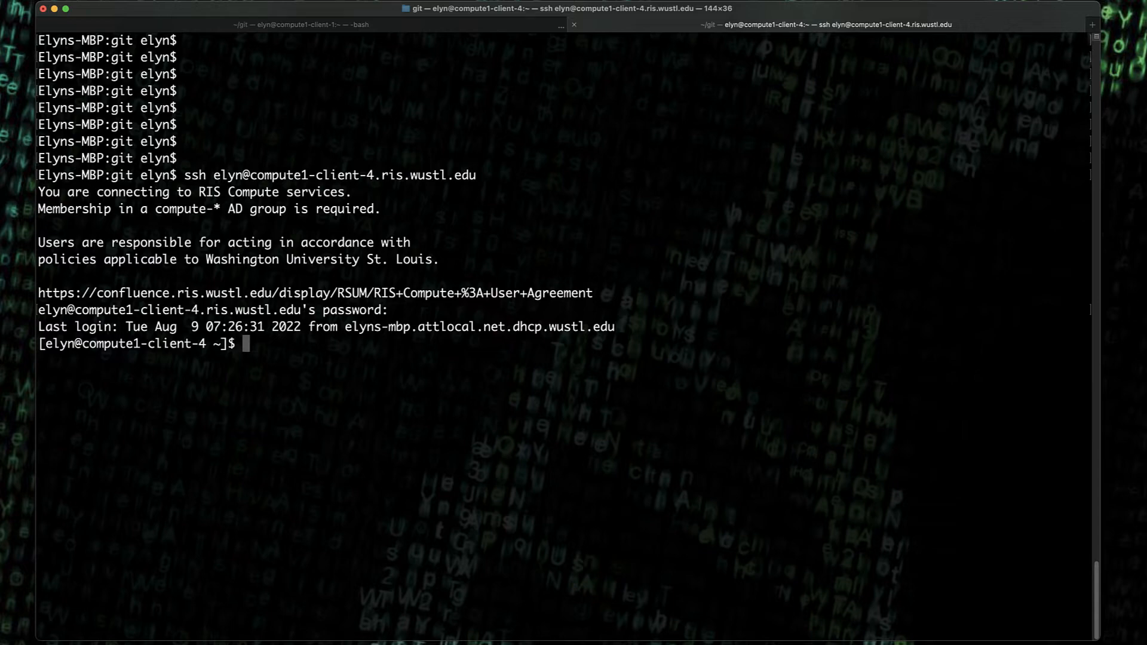
pyautogui.write('exit')
pyautogui.press('Return')
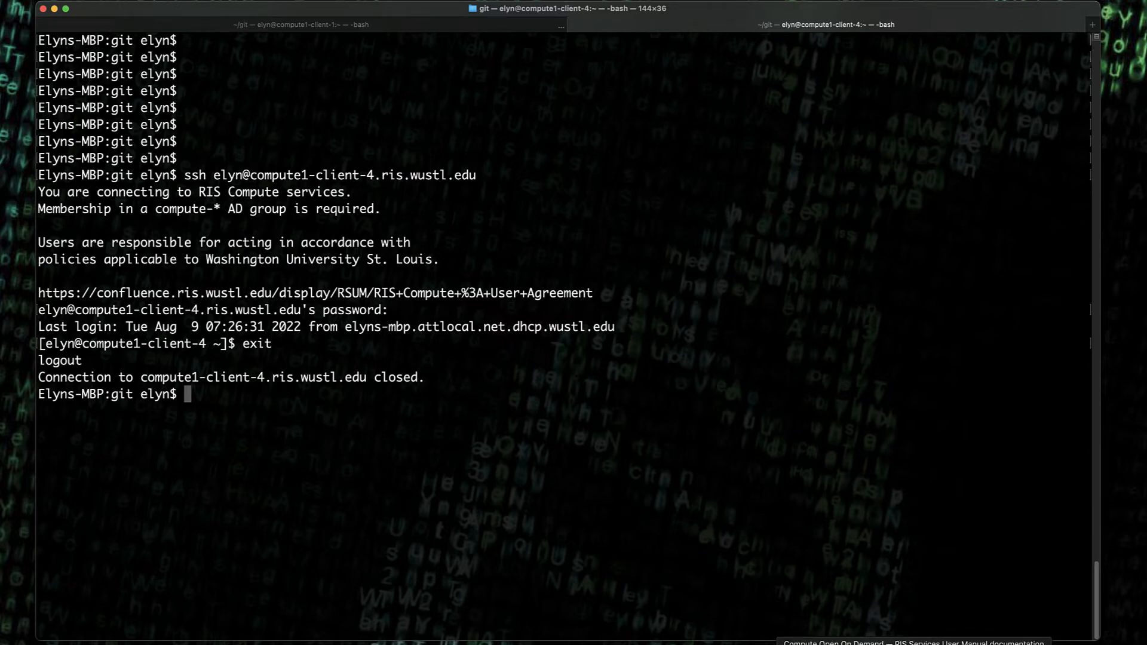
pyautogui.click(914, 643)
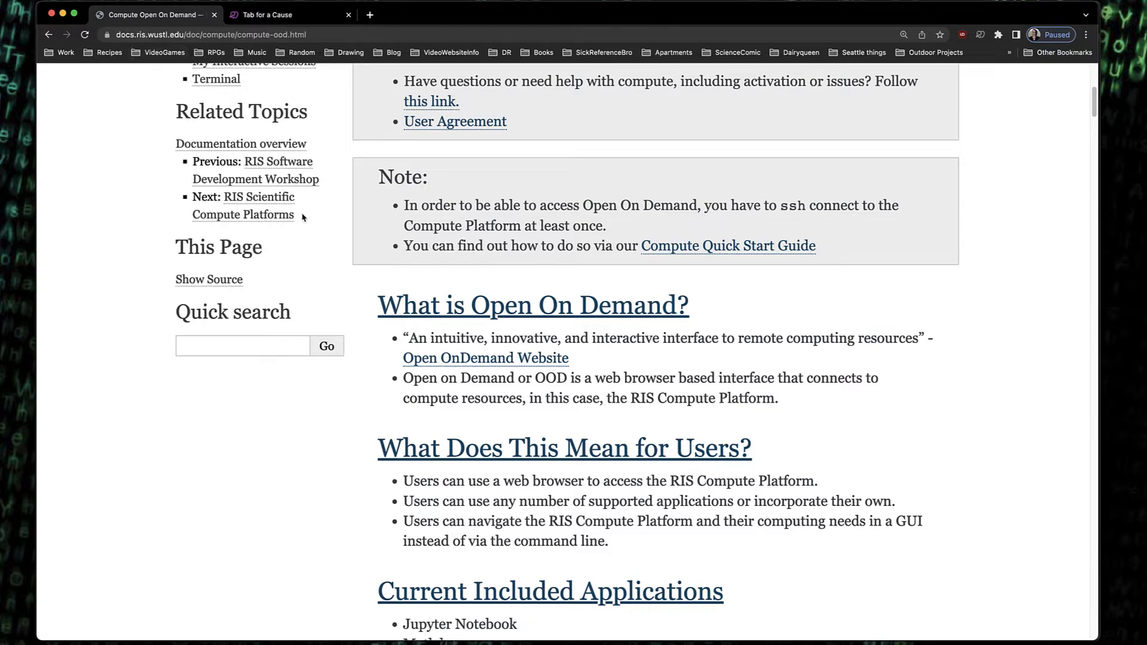
pyautogui.scroll(-6, 826, 418)
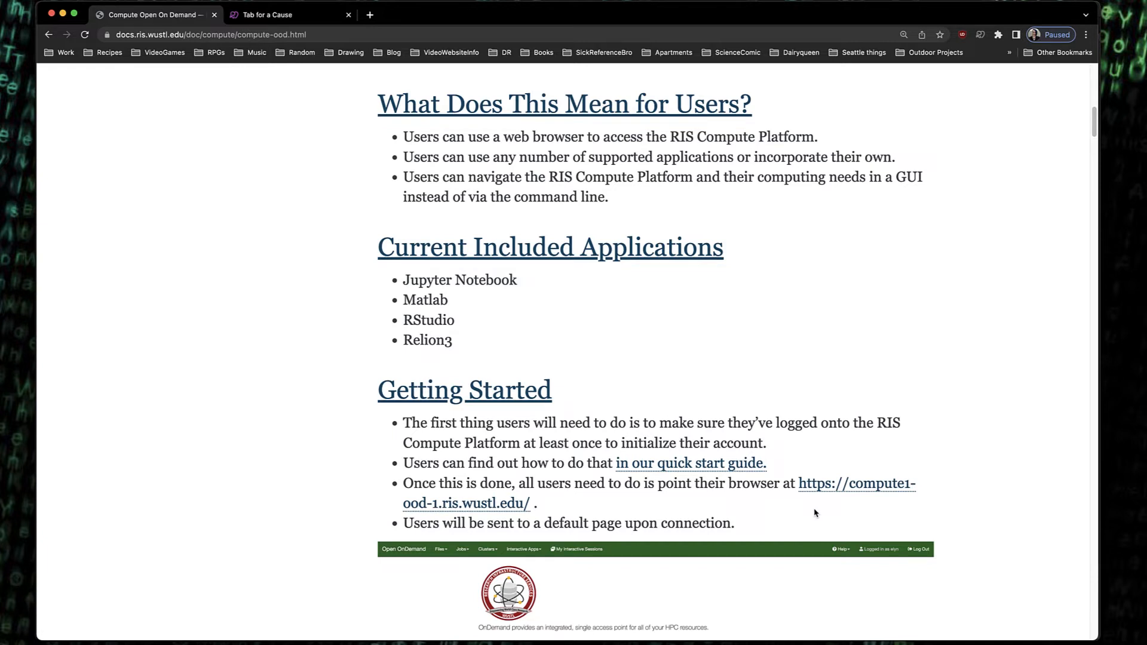
pyautogui.click(267, 14)
pyautogui.click(278, 35)
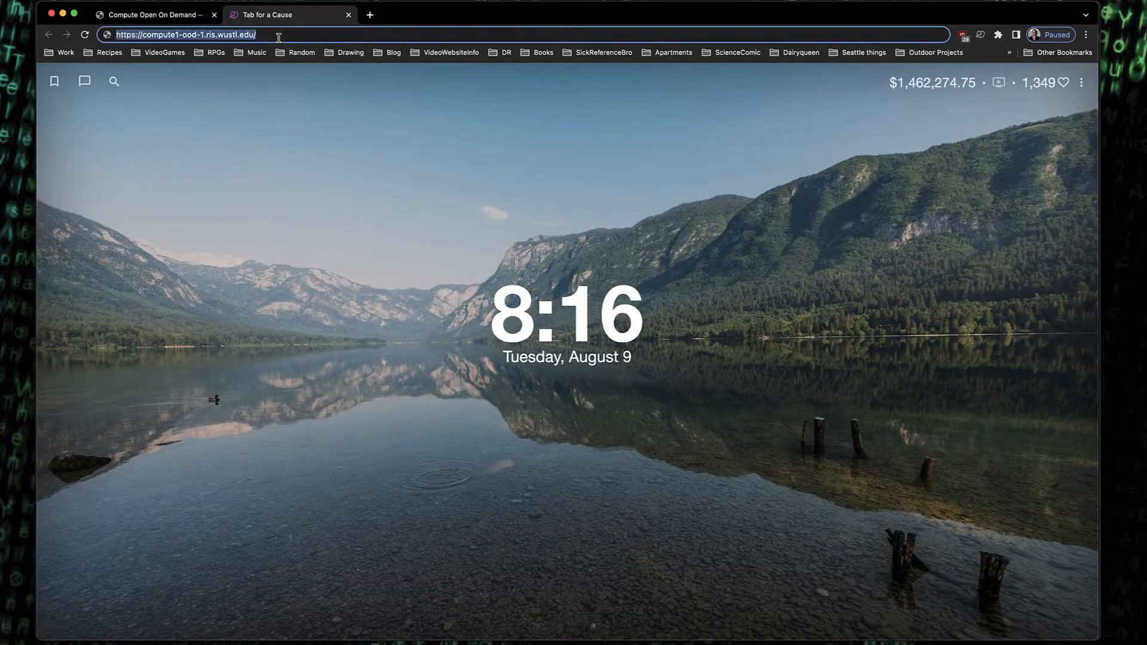
pyautogui.press('Return')
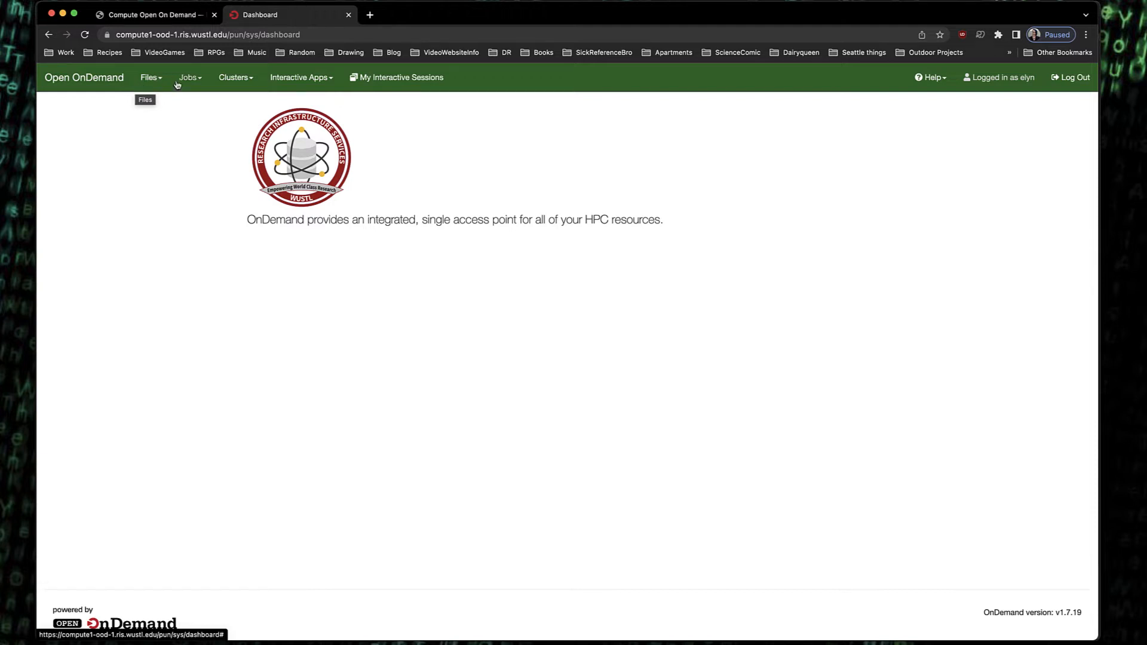
# Browse the Files, Jobs, Clusters and Interactive Apps menus, then open the RStudio interactive app form
pyautogui.click(158, 79)
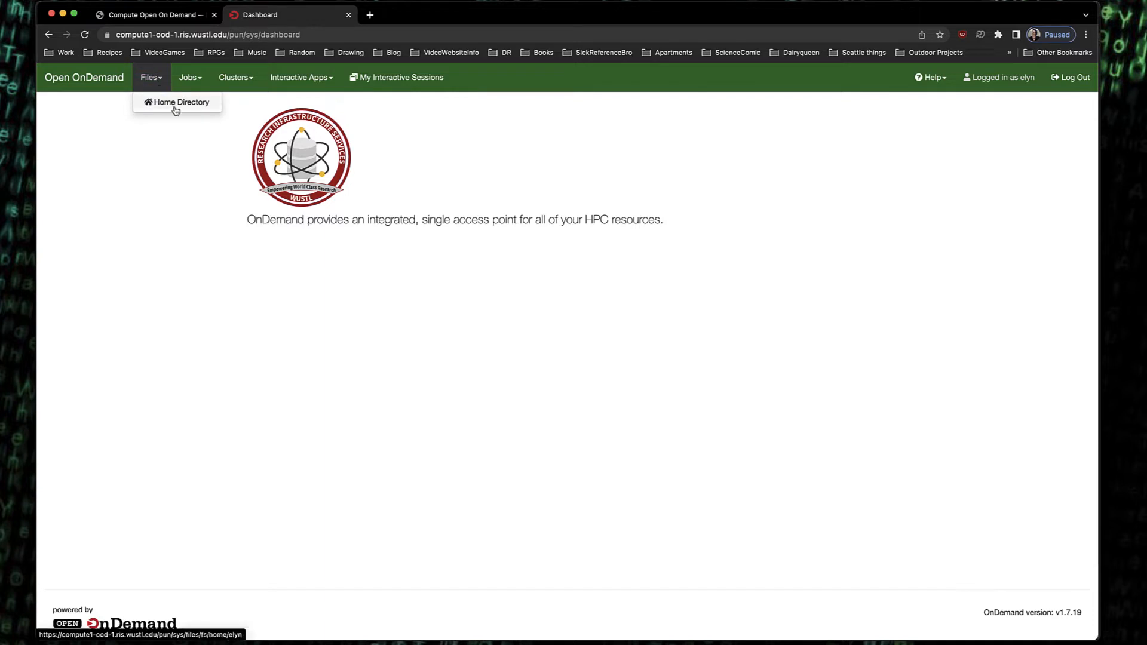
pyautogui.click(151, 156)
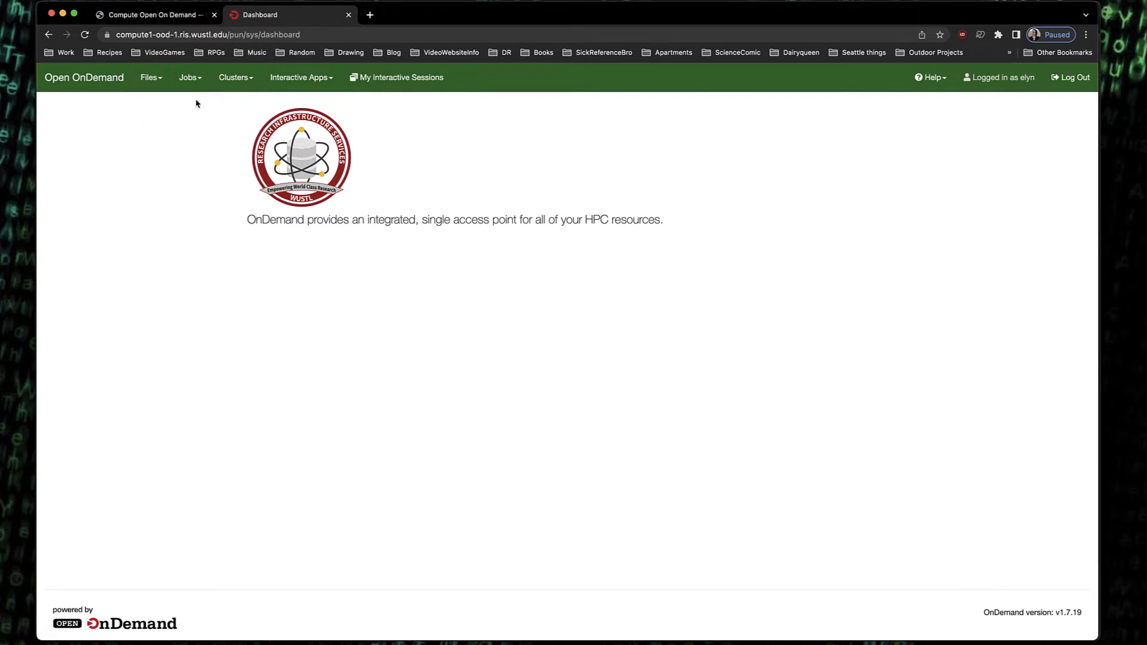
pyautogui.click(201, 82)
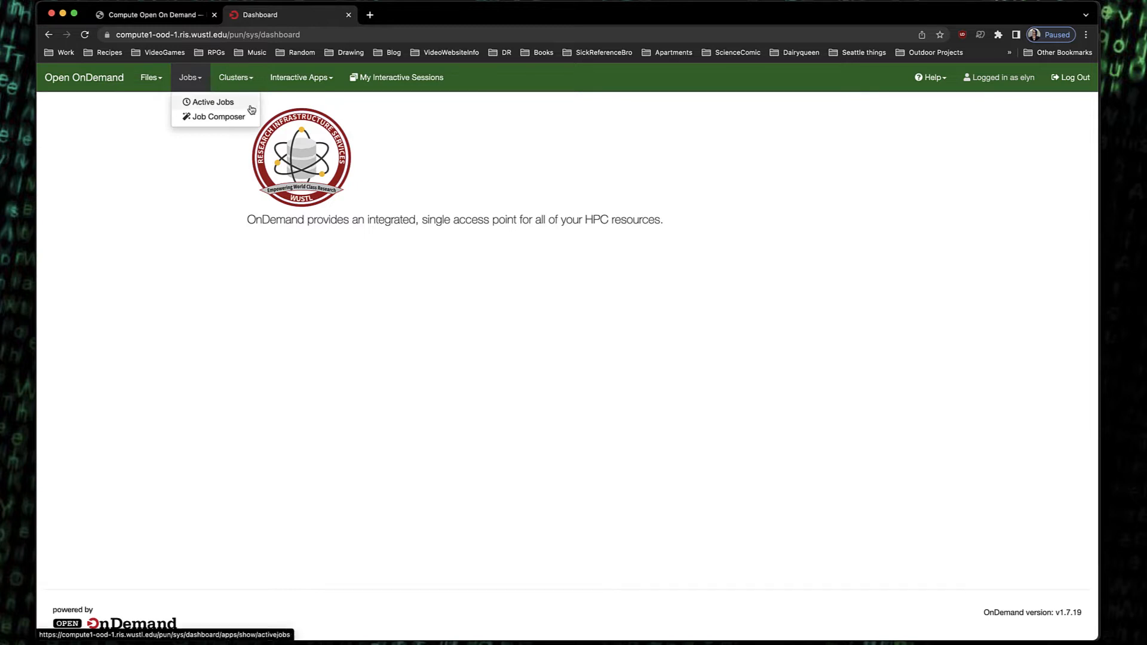
pyautogui.click(251, 79)
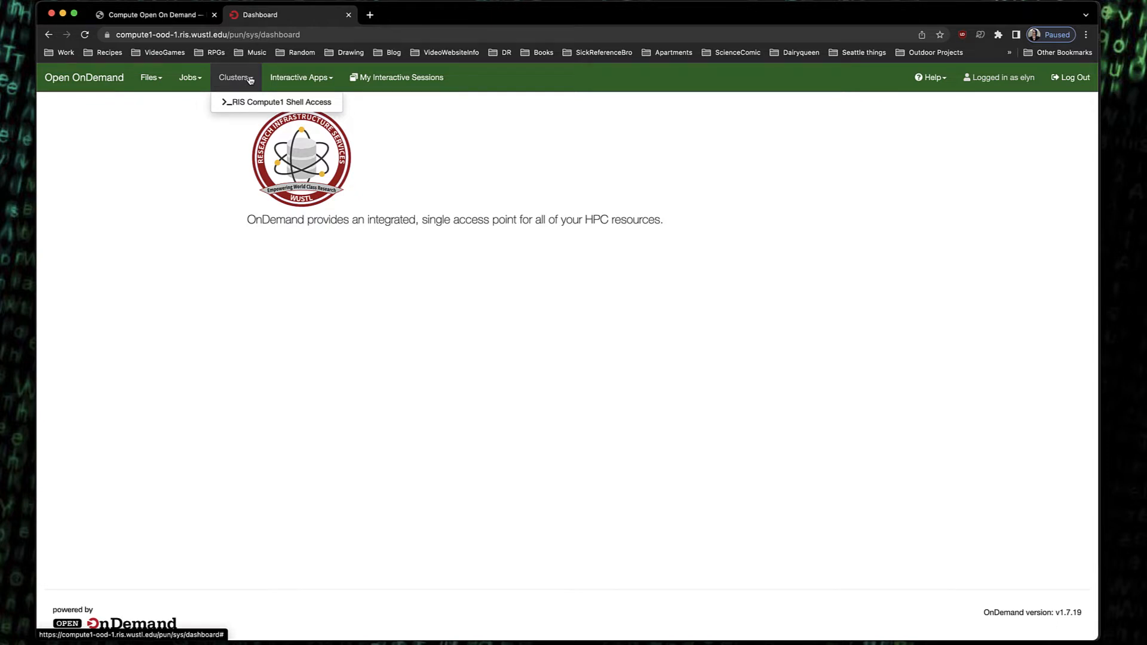
pyautogui.click(330, 79)
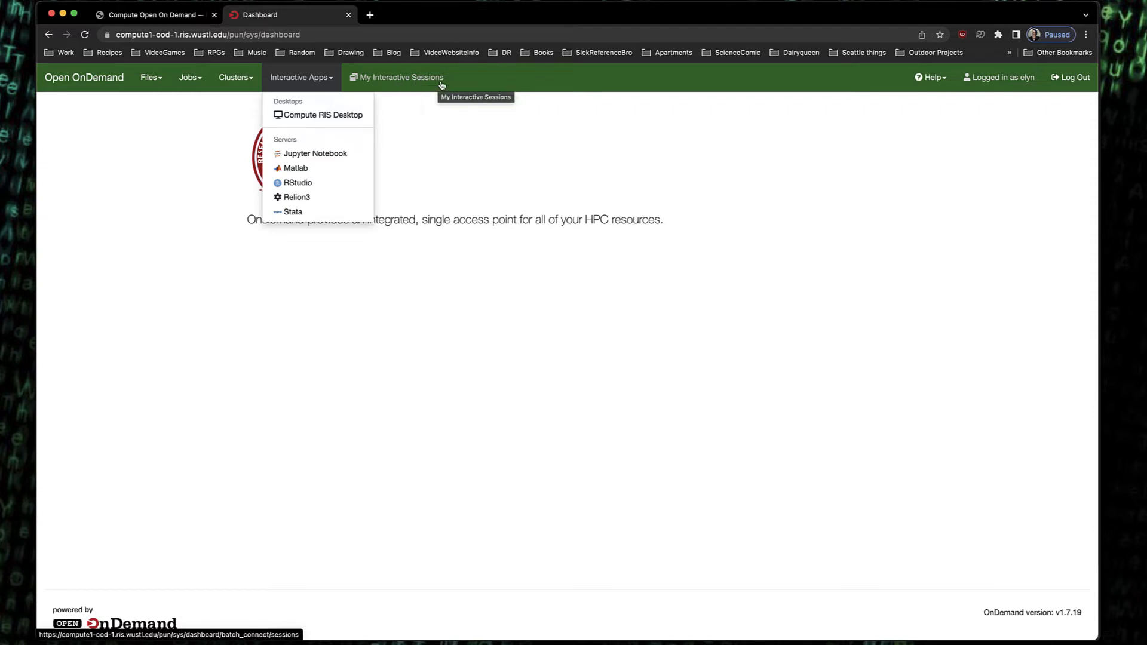
pyautogui.click(303, 187)
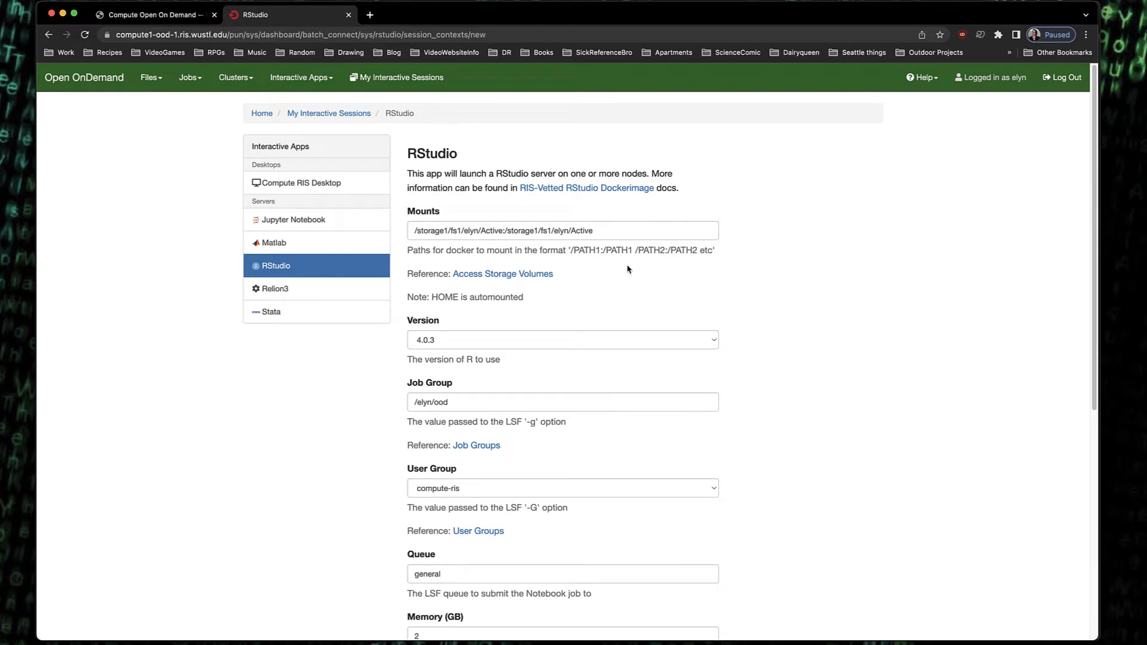
# Review the Mounts path, the HOME automount note and the available R versions, keeping version 4.0.3
pyautogui.moveTo(600, 230); pyautogui.dragTo(435, 232)
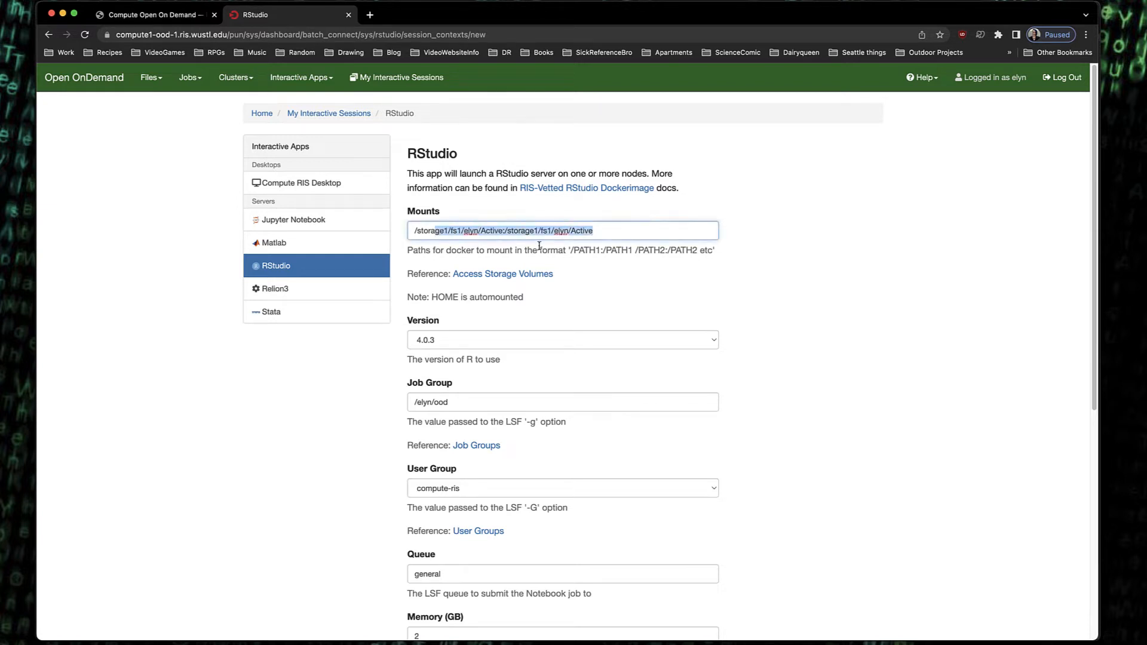
pyautogui.click(686, 274)
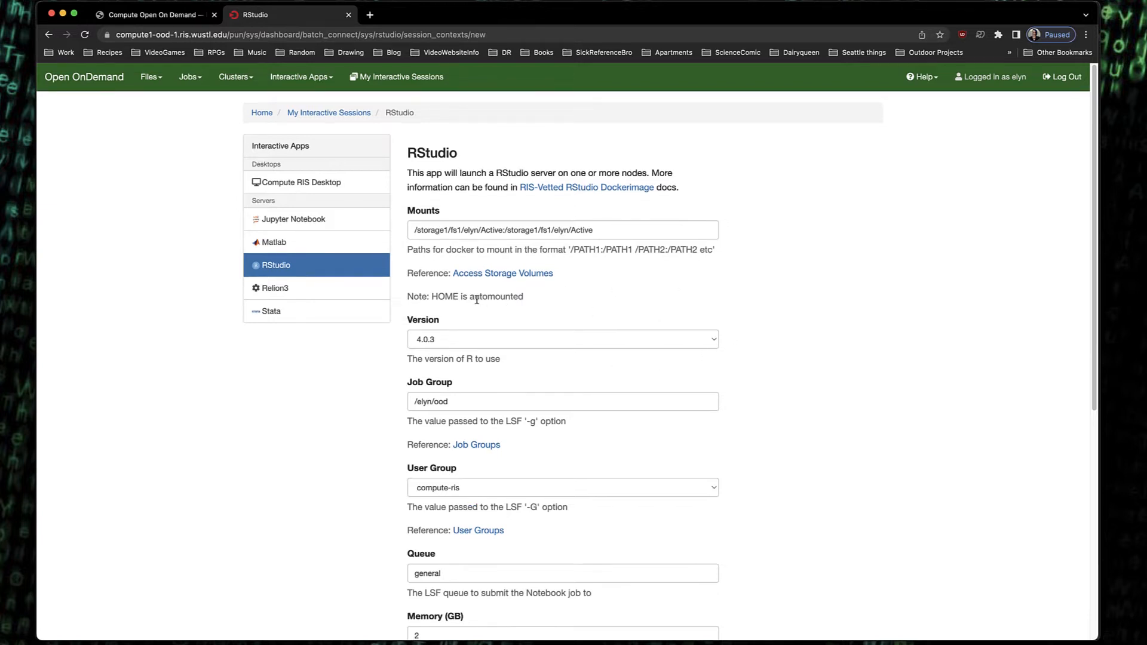
pyautogui.moveTo(432, 297); pyautogui.dragTo(531, 303)
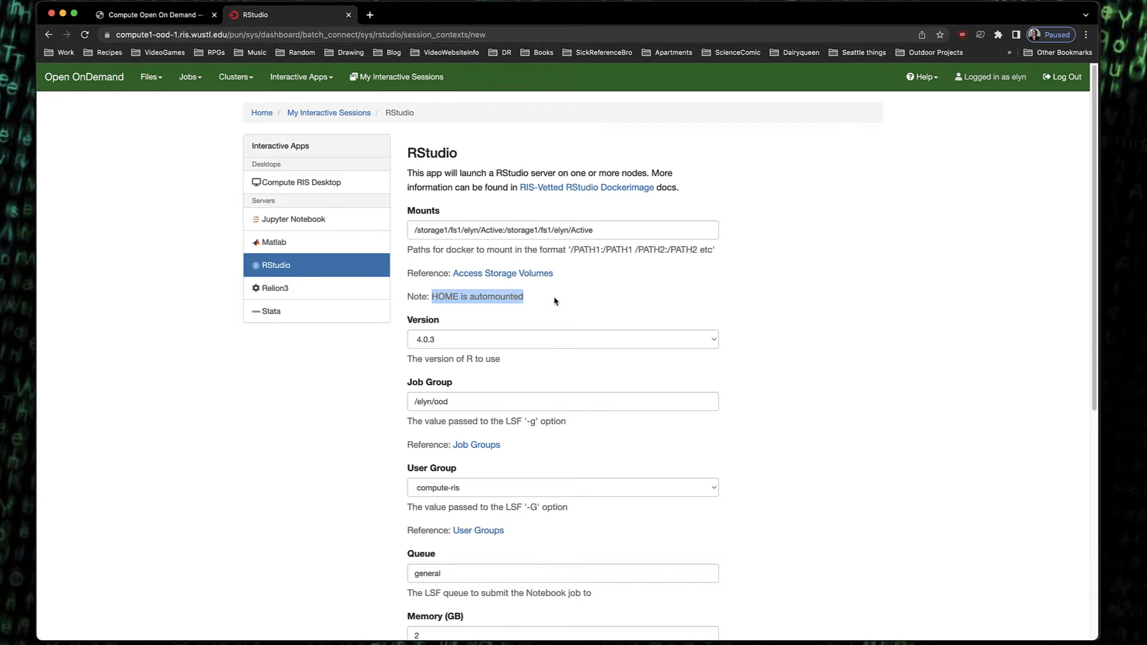
pyautogui.click(569, 302)
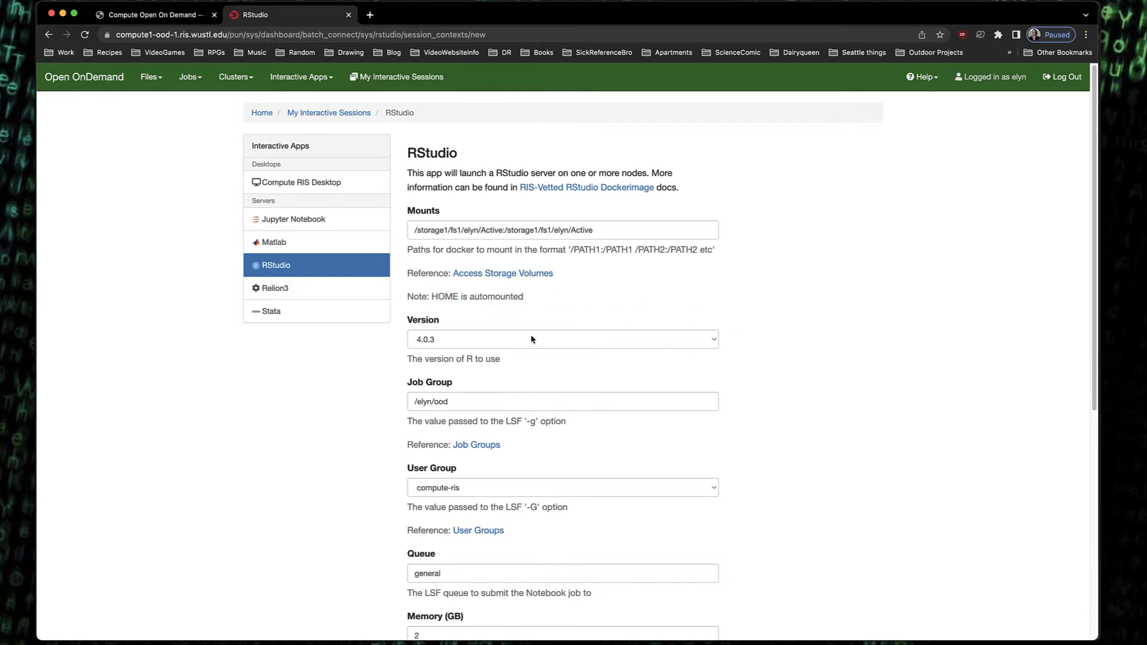
pyautogui.click(713, 342)
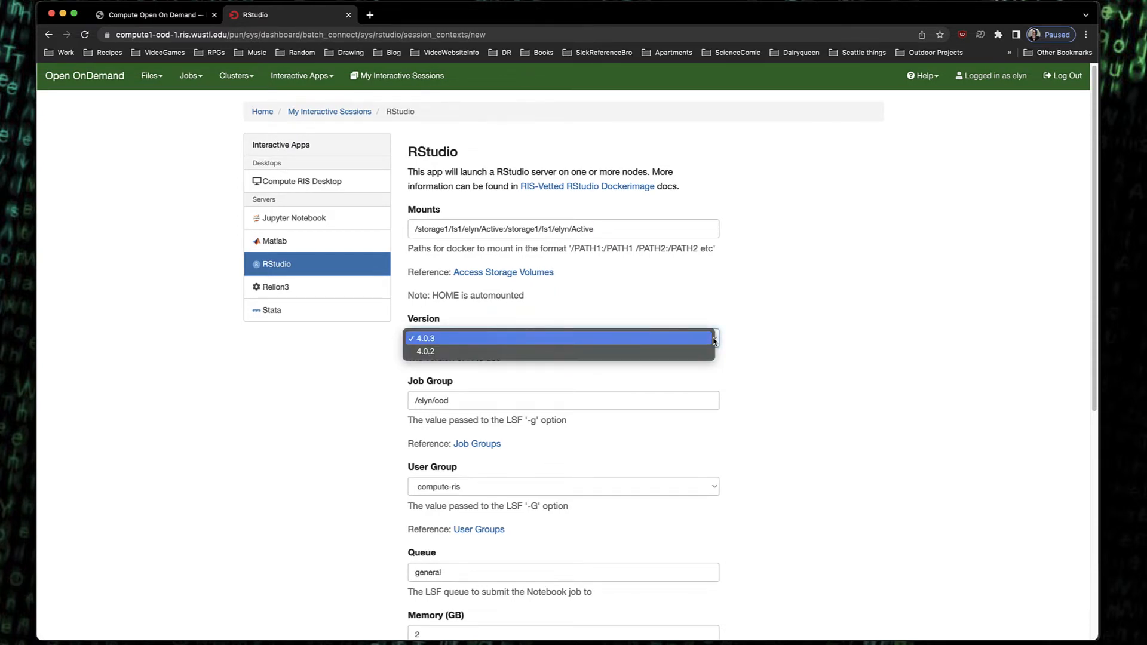
pyautogui.click(757, 348)
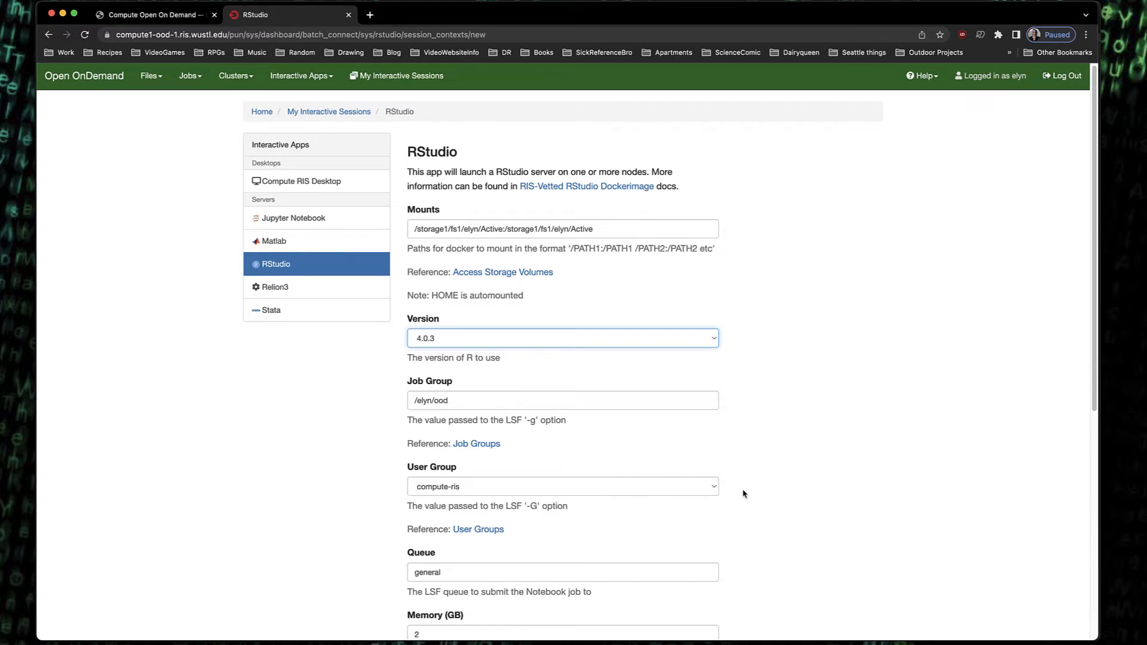
# Review the User Group options, keeping compute-ris, and inspect the Queue field's suggestions
pyautogui.scroll(-1, 766, 492)
pyautogui.scroll(-3, 766, 491)
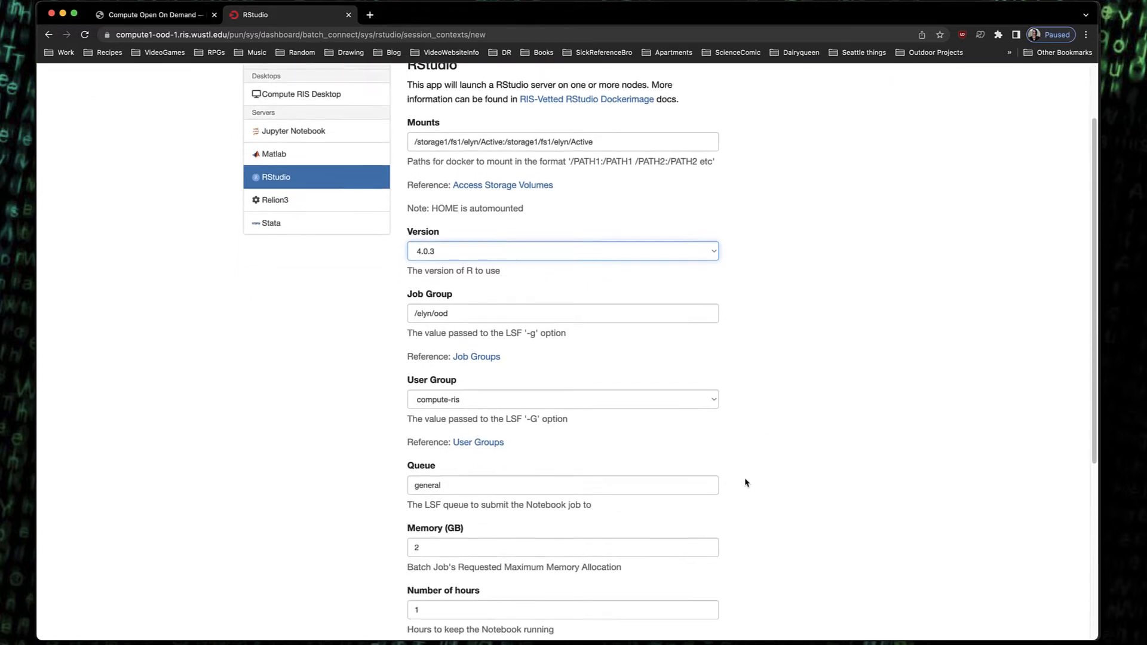
pyautogui.click(716, 401)
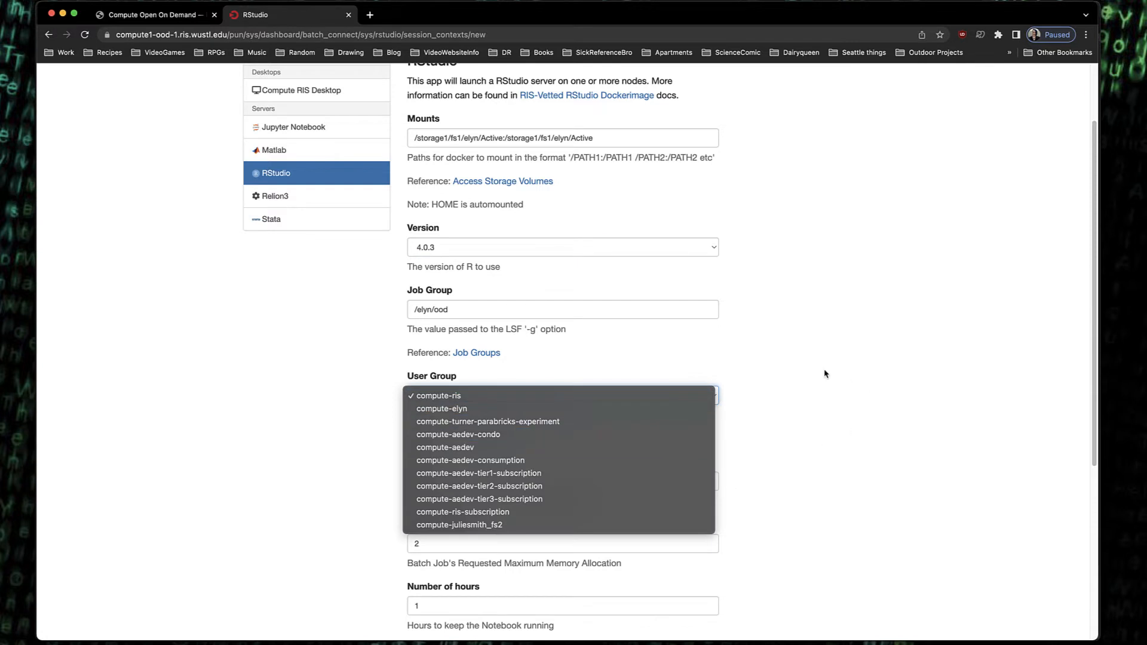
pyautogui.click(466, 394)
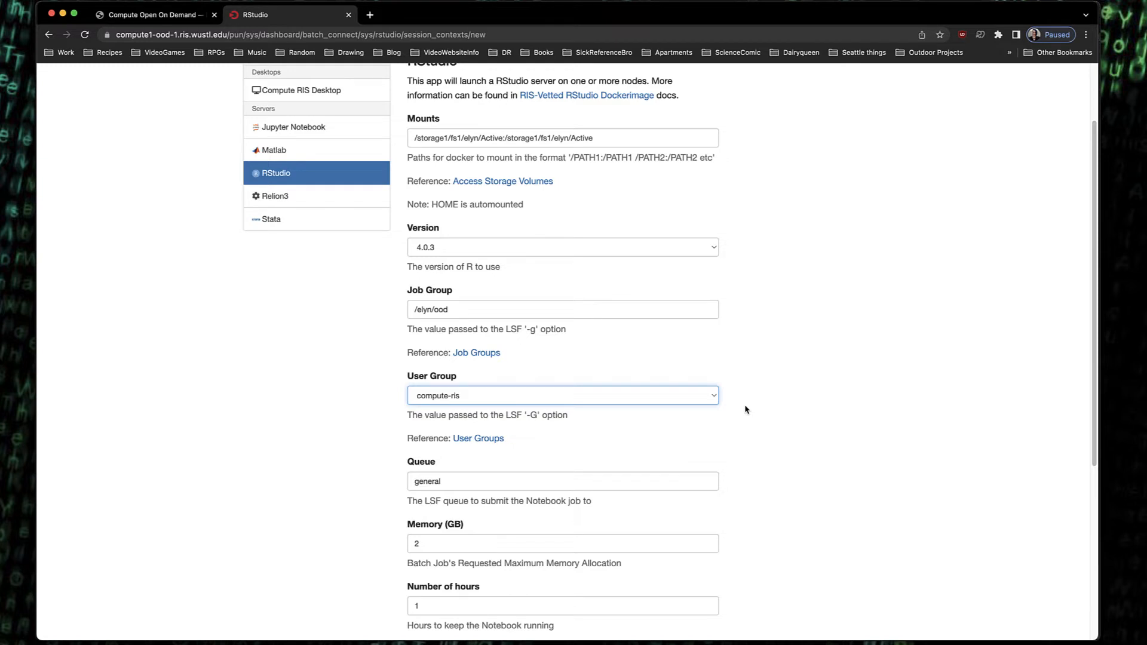
pyautogui.scroll(-3, 584, 392)
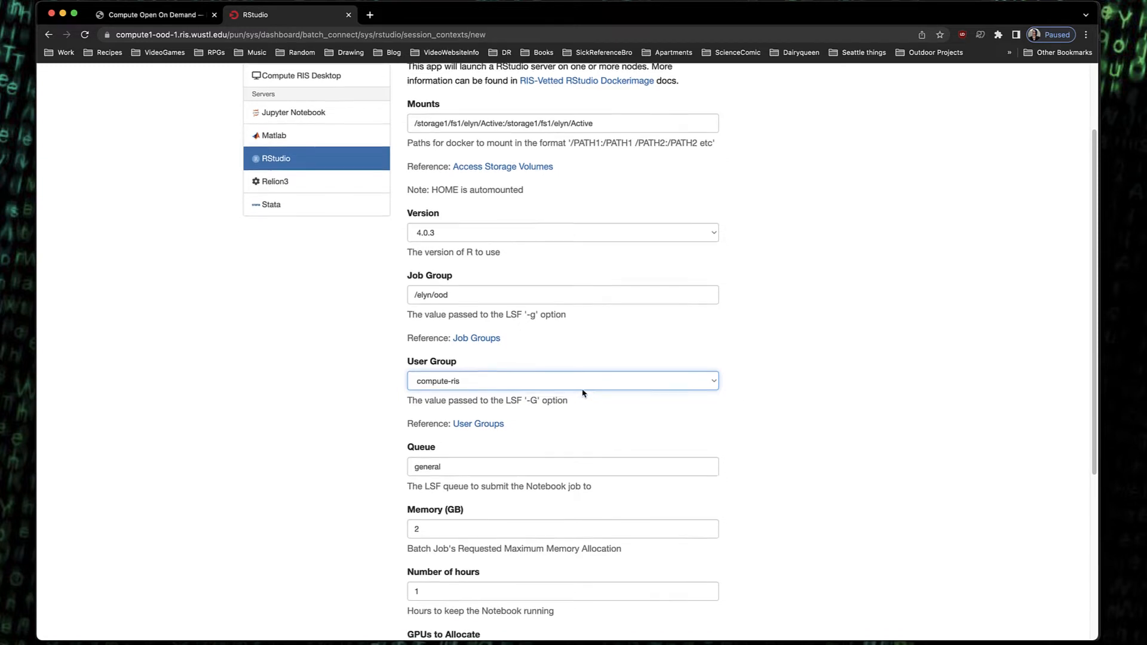
pyautogui.click(528, 398)
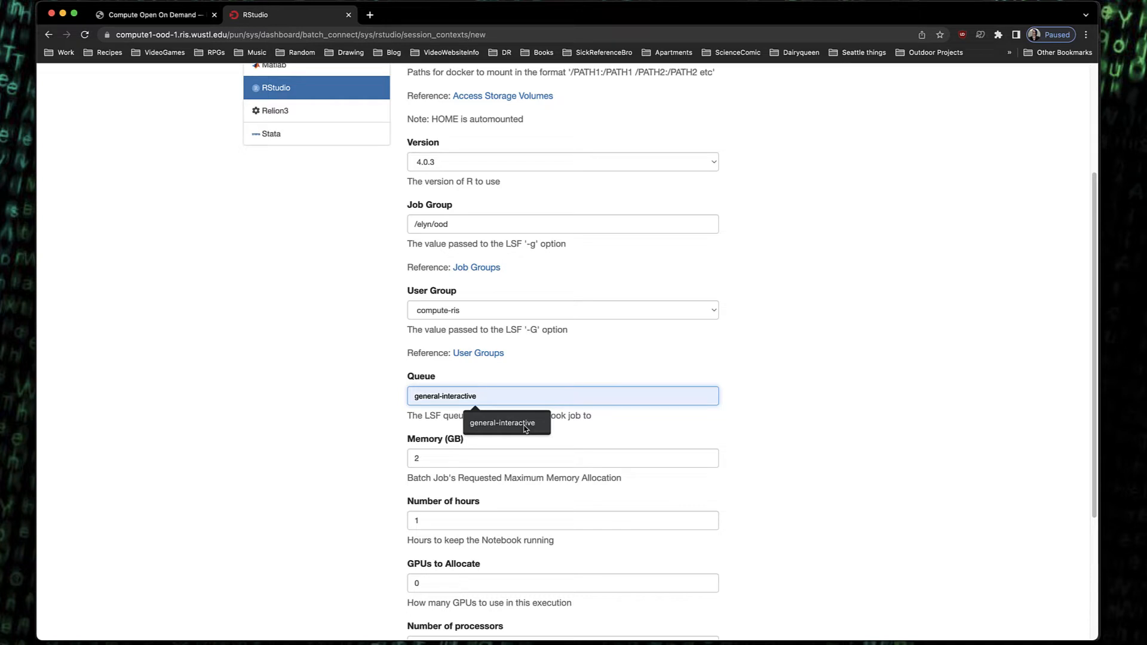
pyautogui.click(701, 432)
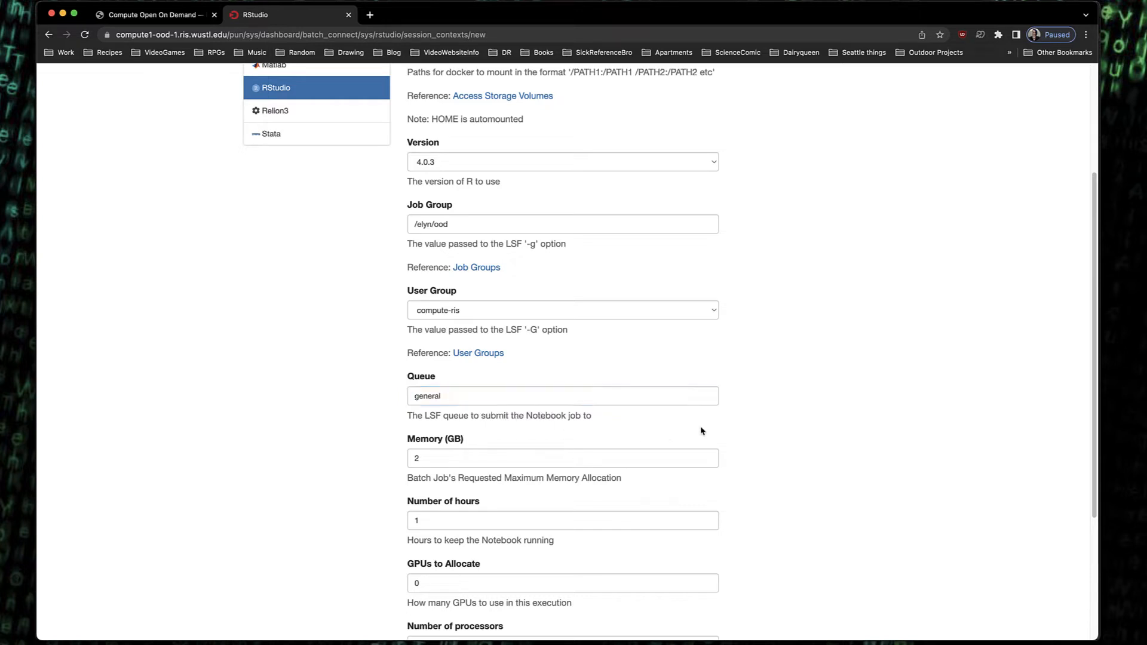
# Set the Queue to general-interactive
pyautogui.scroll(-2, 770, 445)
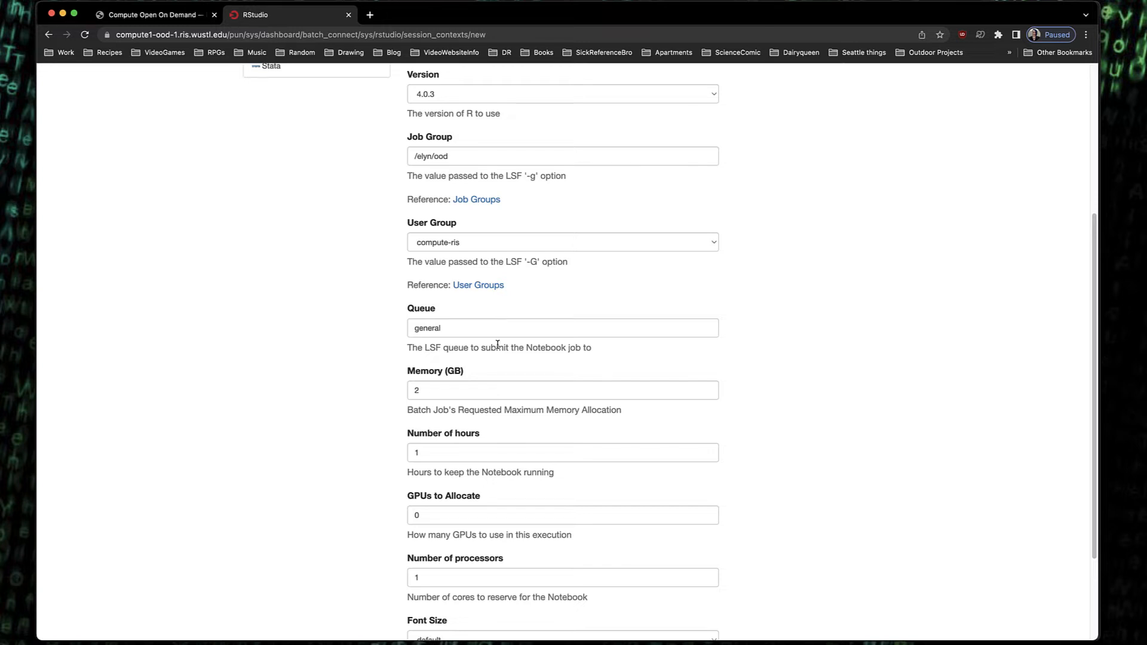
pyautogui.click(473, 328)
pyautogui.click(517, 359)
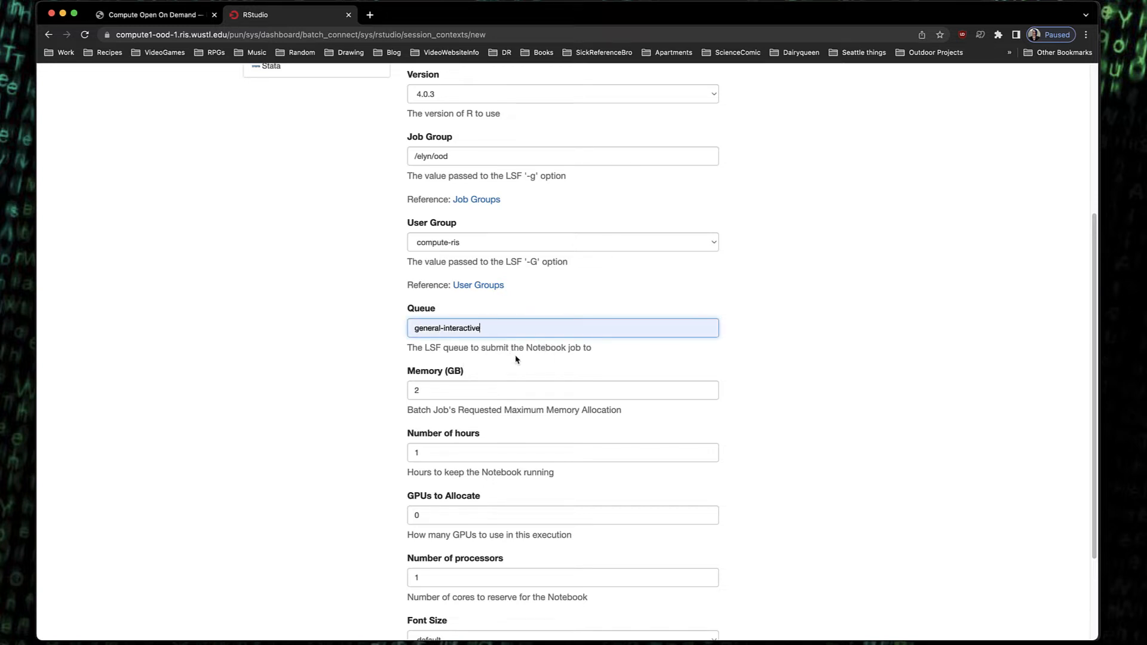
pyautogui.click(855, 396)
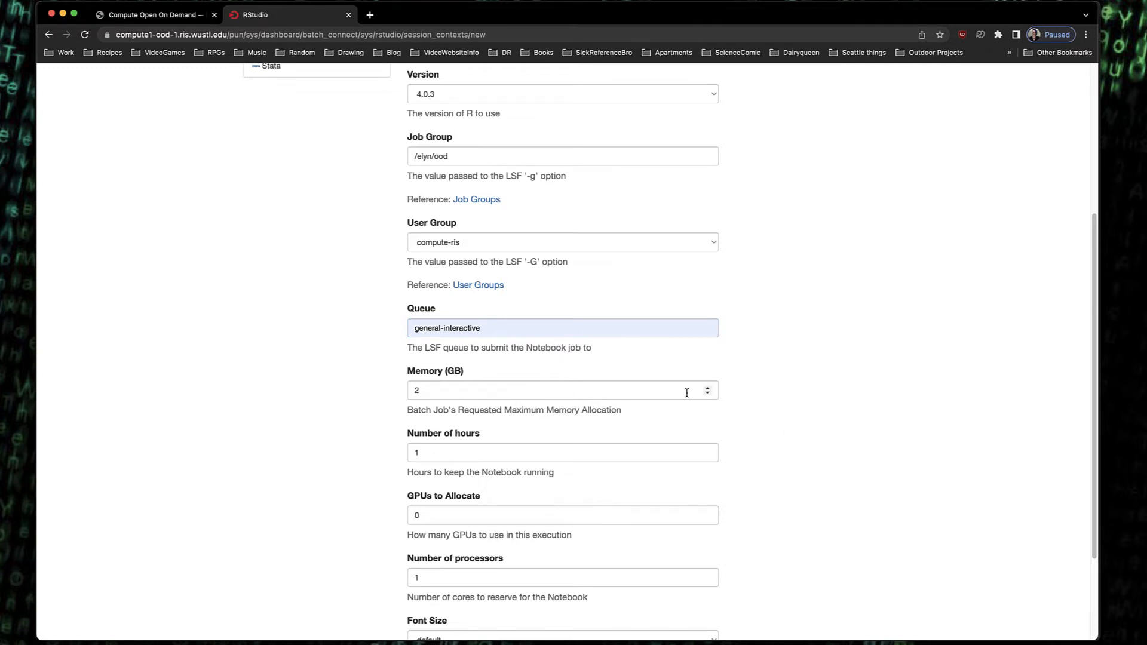
# Set Memory (GB) to 2 and GPUs to Allocate to 1
pyautogui.moveTo(707, 388); pyautogui.dragTo(707, 391)
pyautogui.moveTo(494, 389); pyautogui.dragTo(330, 387)
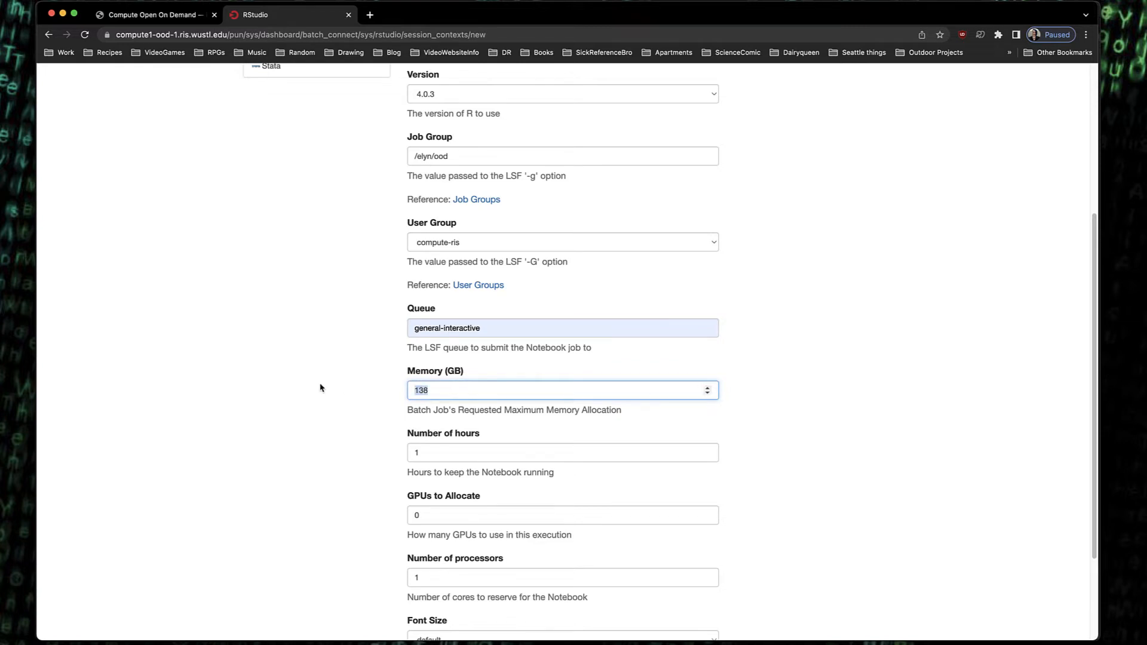
pyautogui.write('2')
pyautogui.doubleClick(708, 513)
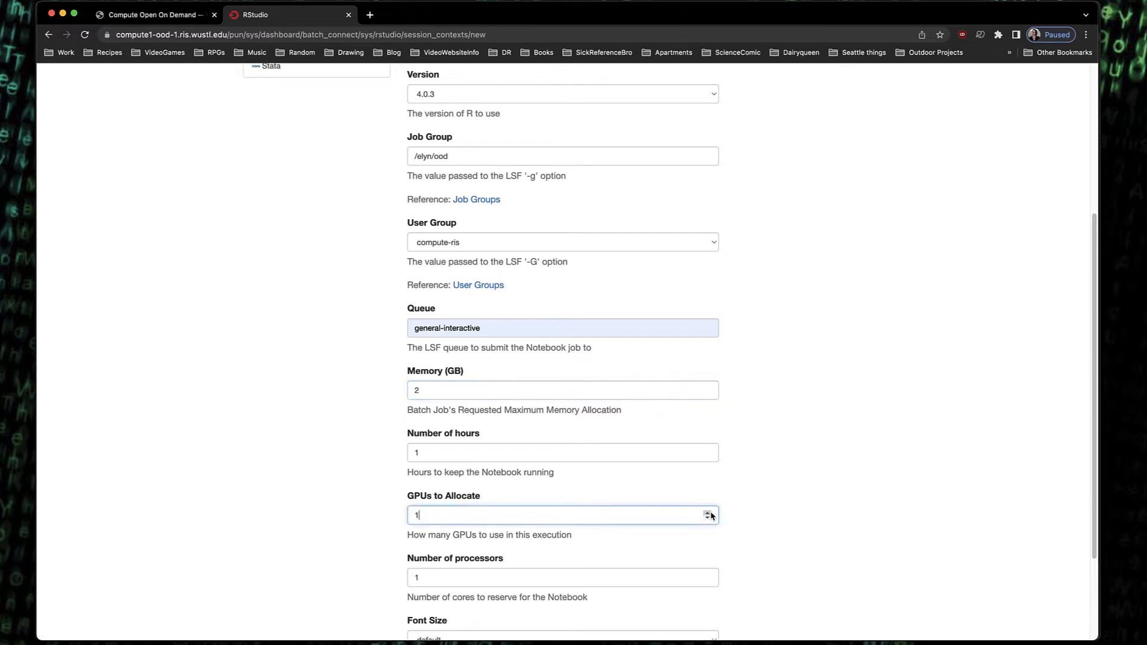
# Set GPUs to Allocate to 0 and review the Font Size options, keeping default
pyautogui.doubleClick(709, 513)
pyautogui.click(822, 532)
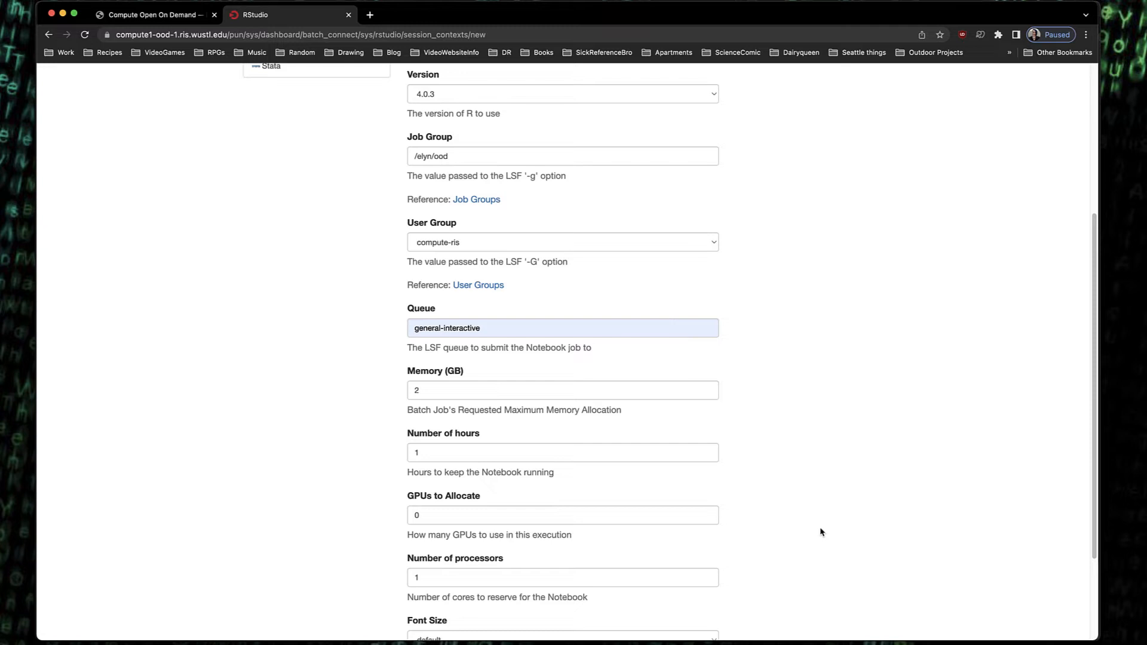
pyautogui.scroll(-4, 719, 507)
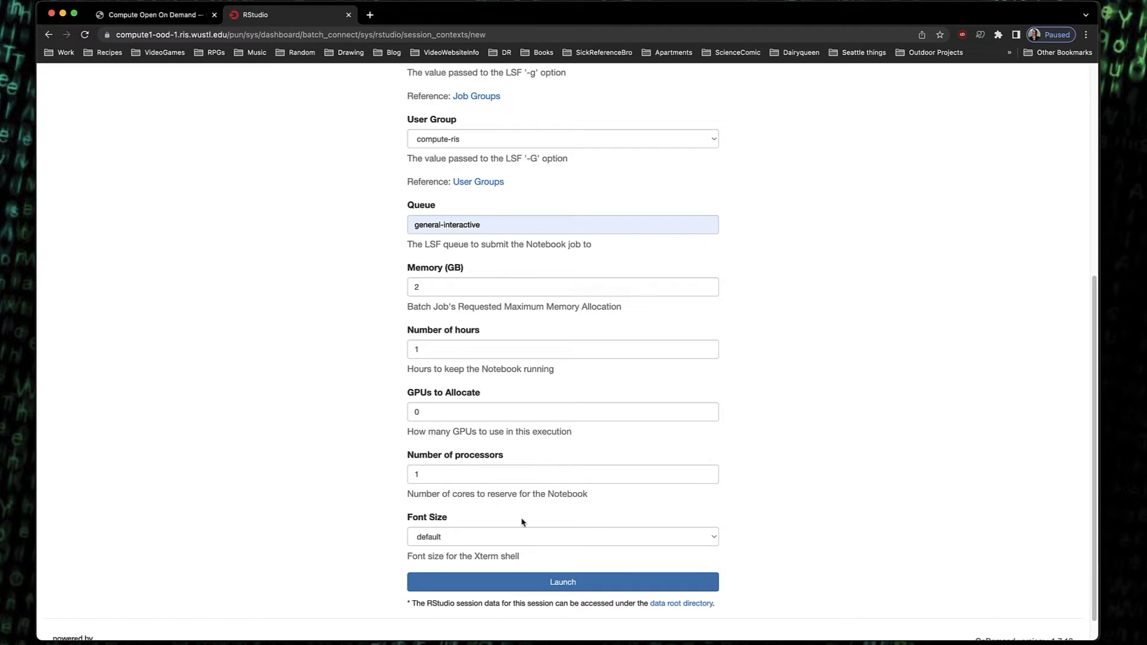
pyautogui.click(711, 539)
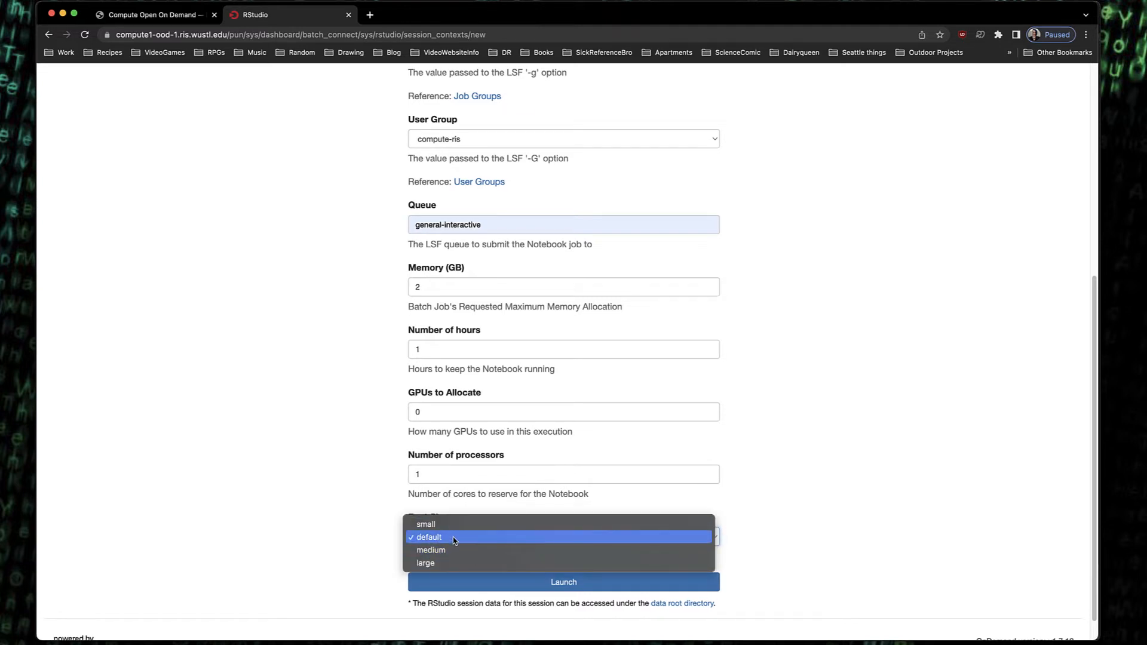
pyautogui.click(765, 530)
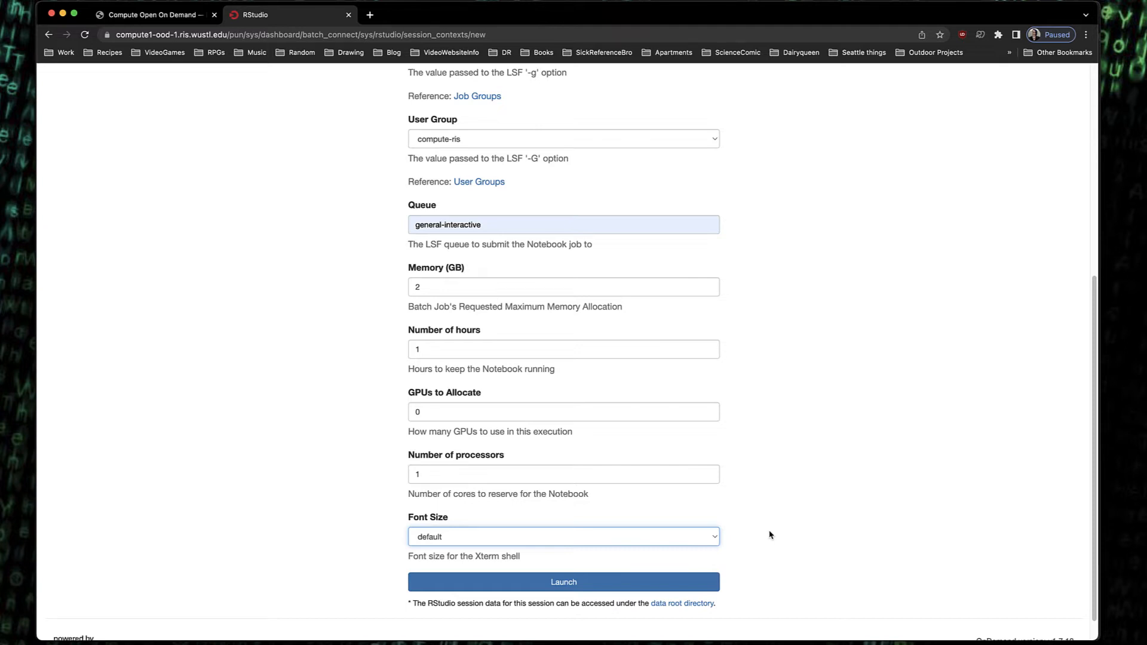
# Launch the RStudio interactive session with the configured settings
pyautogui.scroll(5, 771, 535)
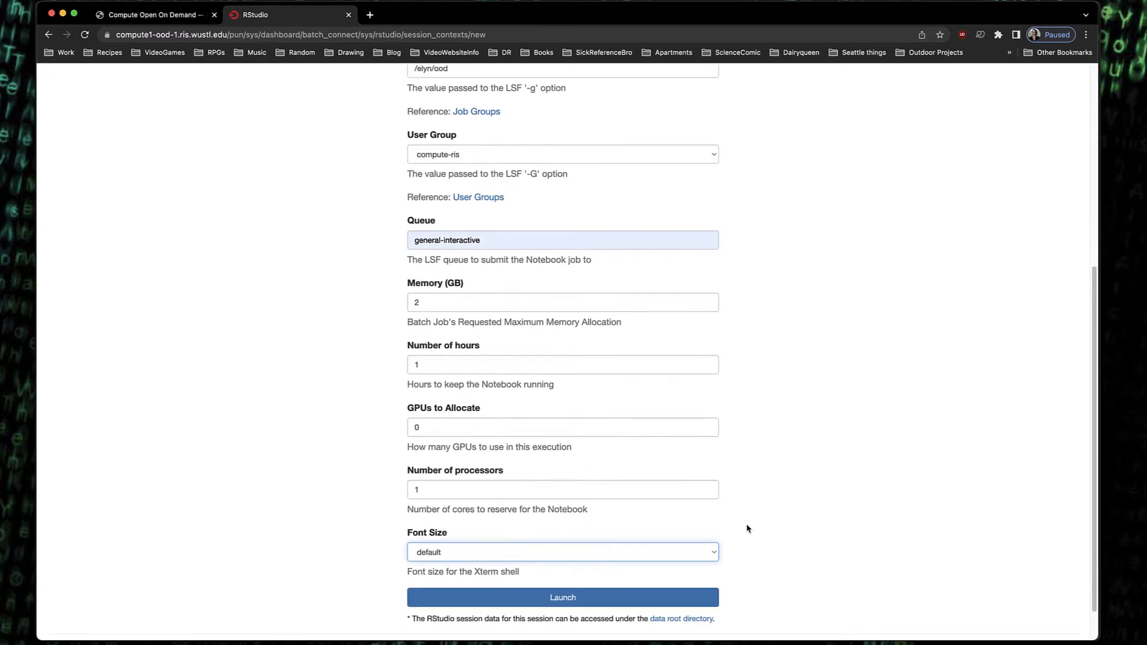
pyautogui.scroll(5, 747, 529)
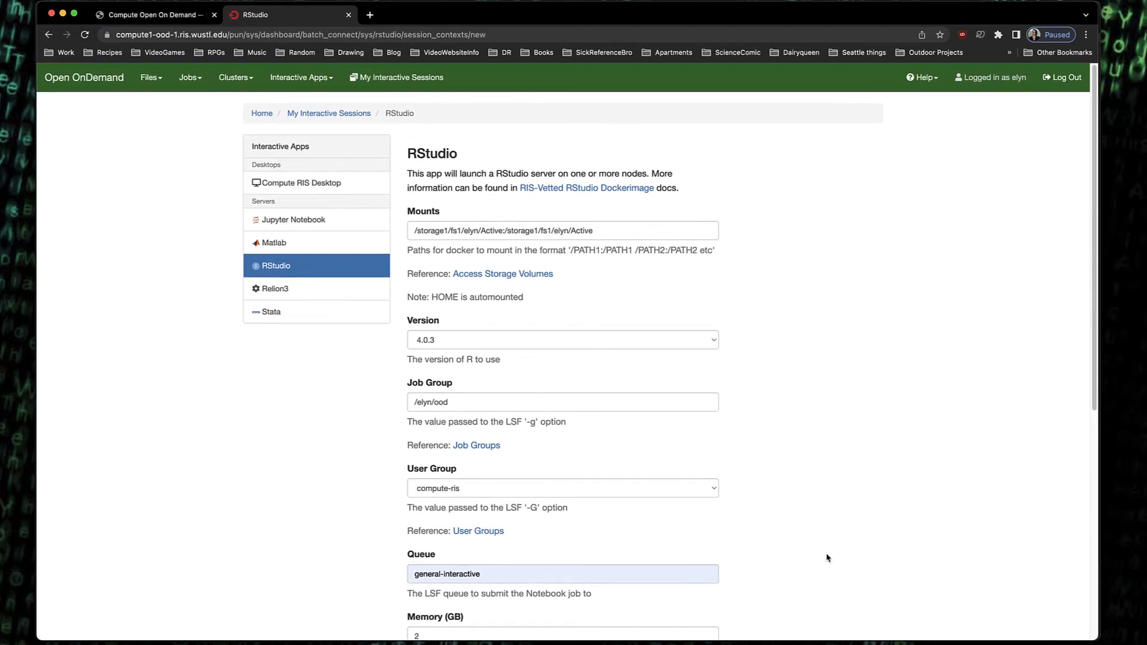
pyautogui.scroll(-1, 881, 471)
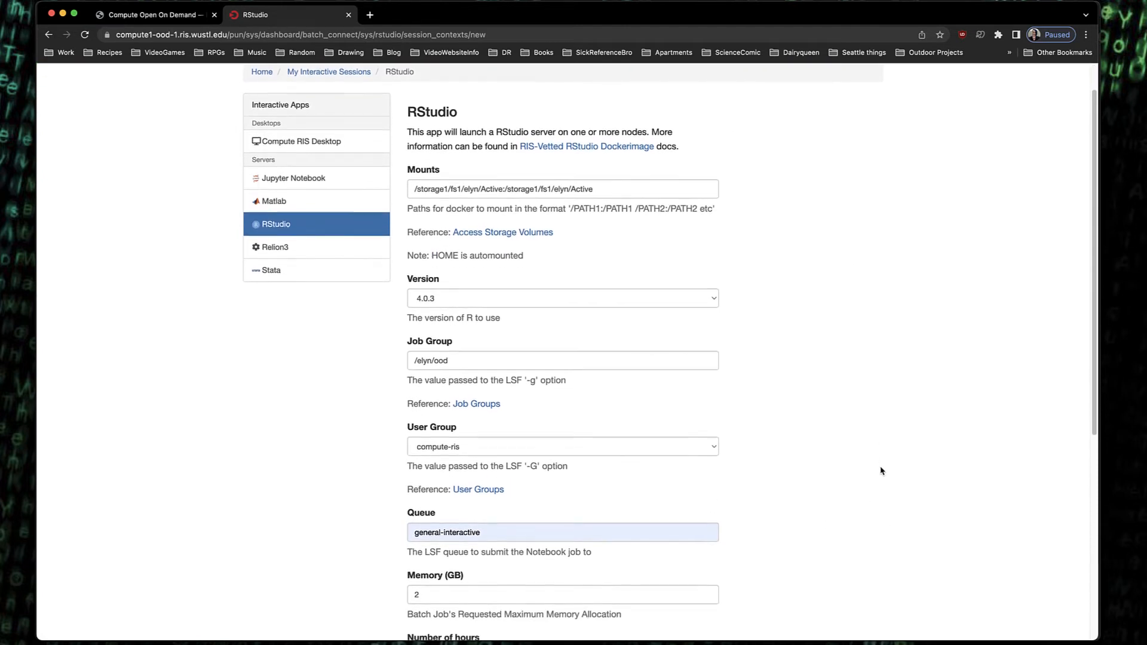
pyautogui.scroll(-9, 881, 471)
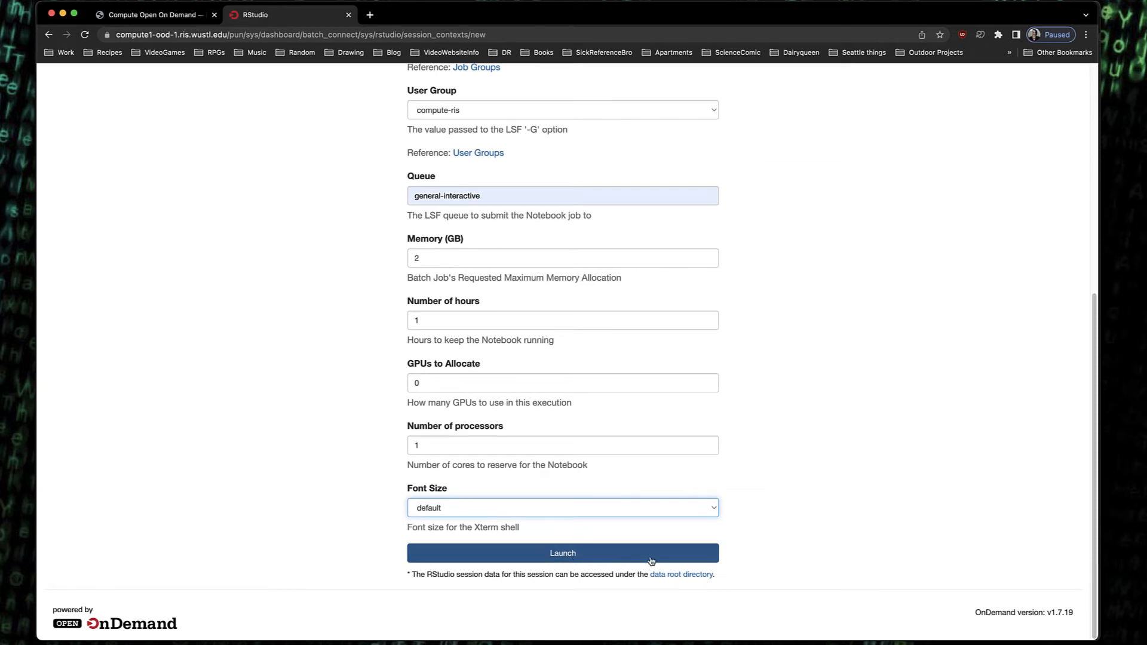
pyautogui.click(584, 560)
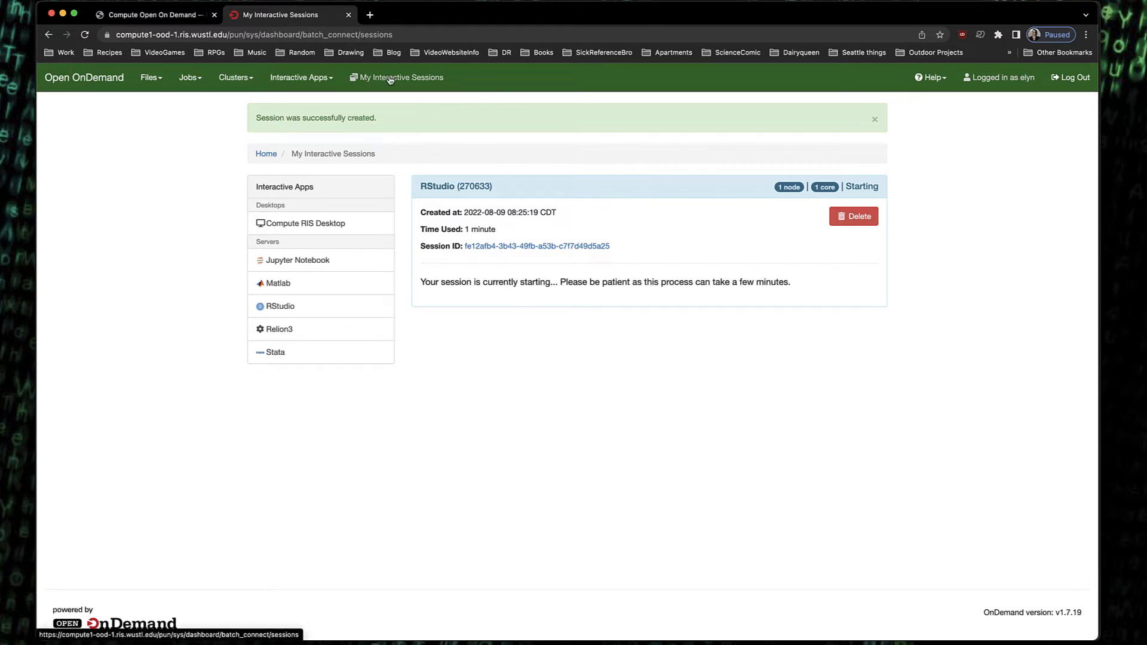
# Open the RIS Compute1 shell access and log in with the account password
pyautogui.click(254, 81)
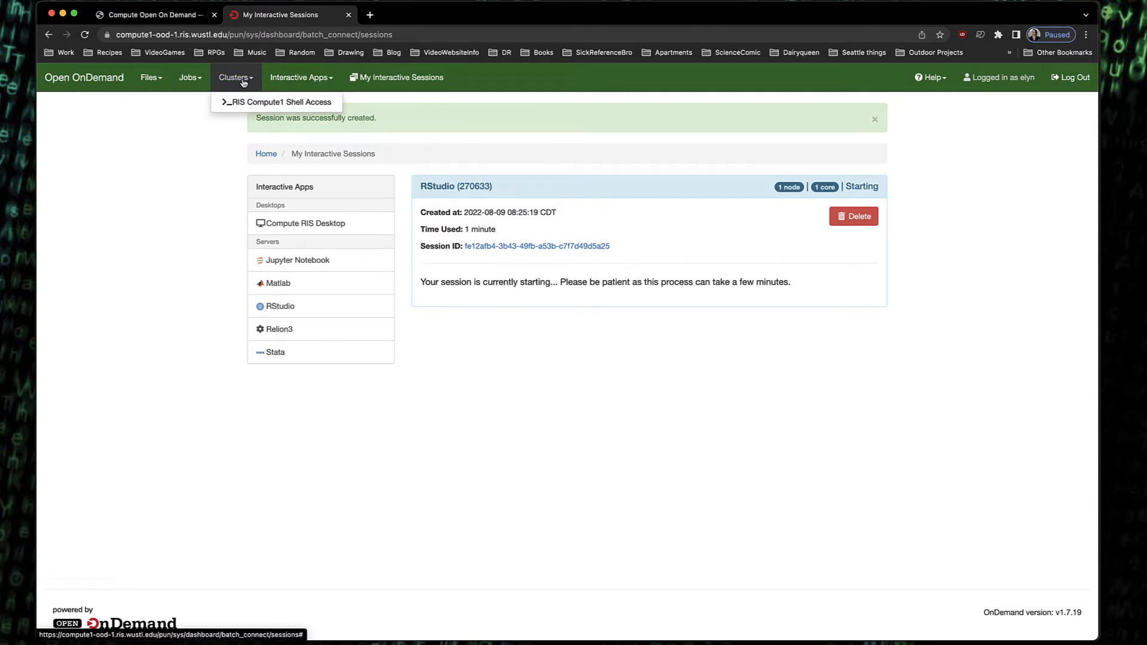
pyautogui.click(245, 107)
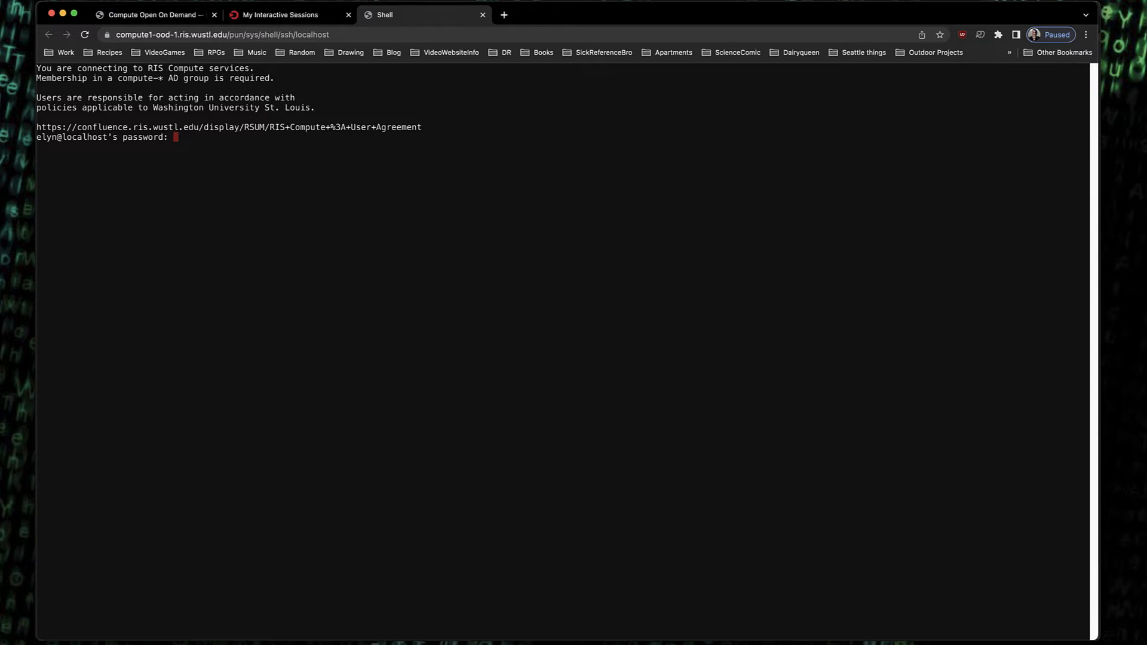
pyautogui.press('Return')
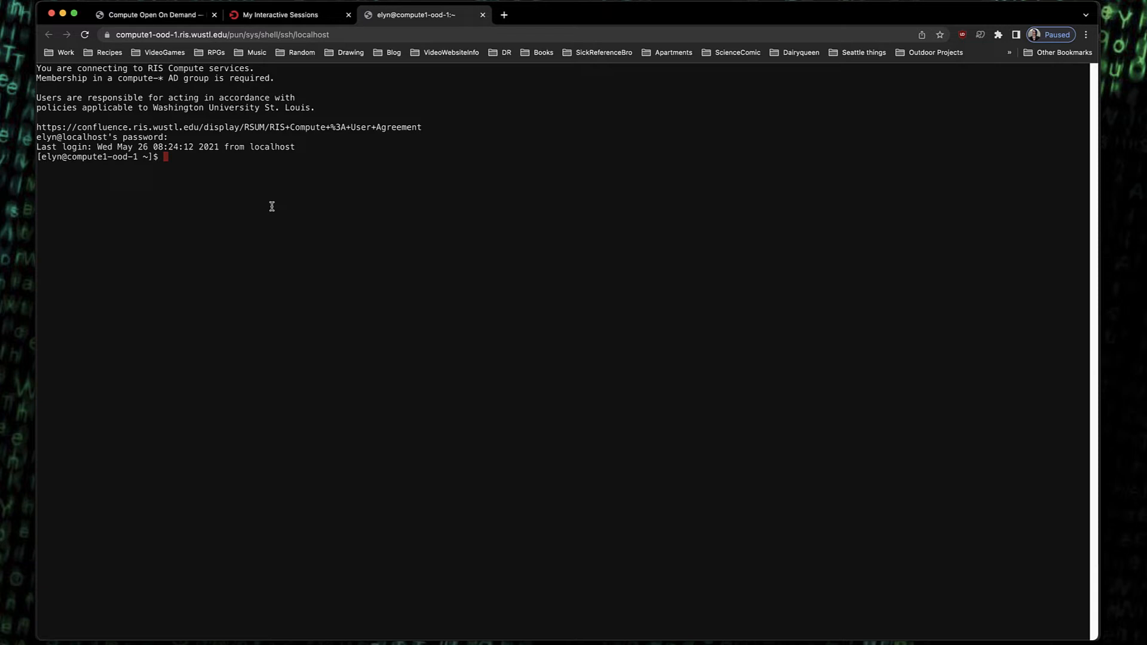
# List the home directory, then change into /storage1/fs1/elyn/Active/ and list its contents
pyautogui.write('ls')
pyautogui.press('Return')
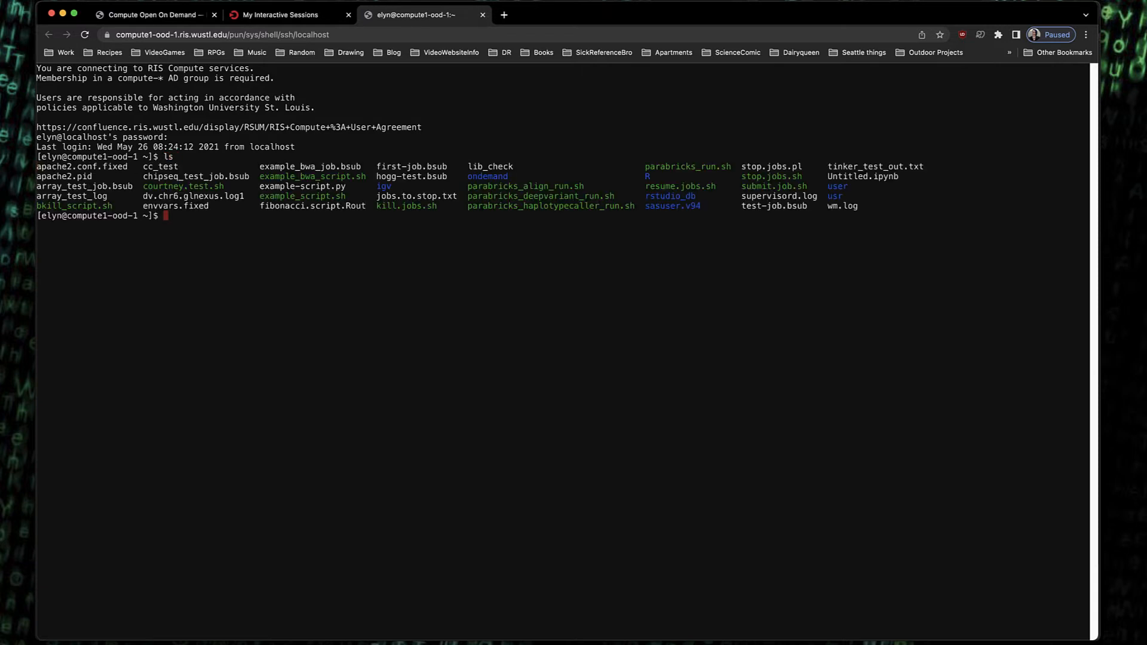
pyautogui.write('cd /storage1/fs1/elyn/Active/')
pyautogui.press('Return')
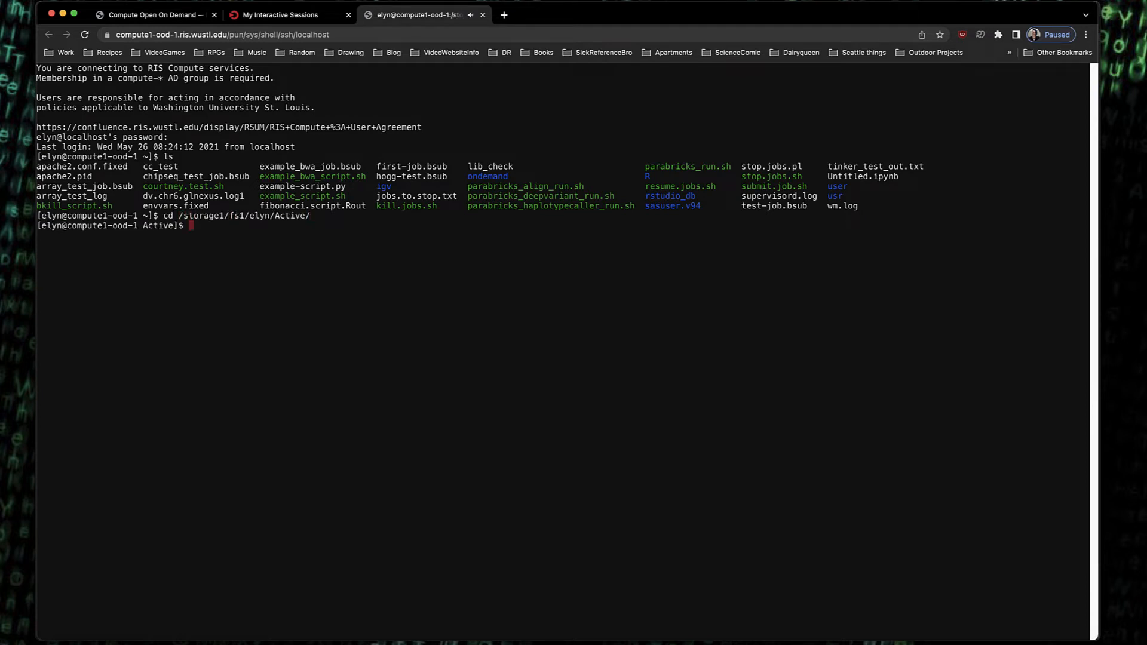
pyautogui.write('ls')
pyautogui.press('Return')
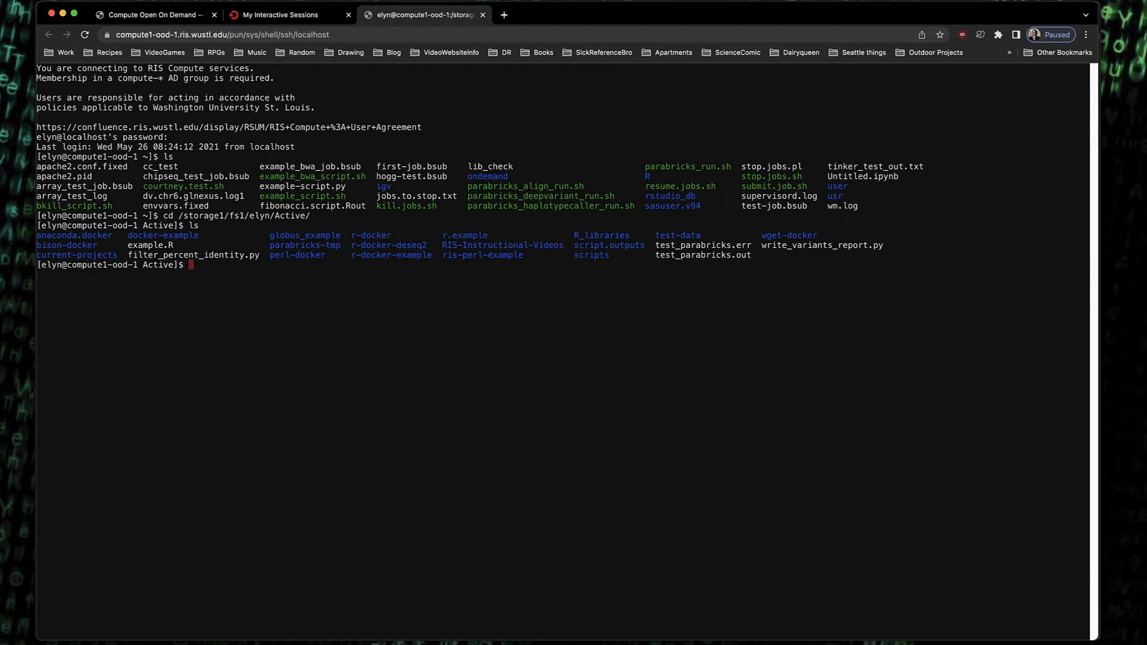
# Exit the shell session and close its browser tab
pyautogui.write('exit')
pyautogui.press('Return')
pyautogui.click(483, 15)
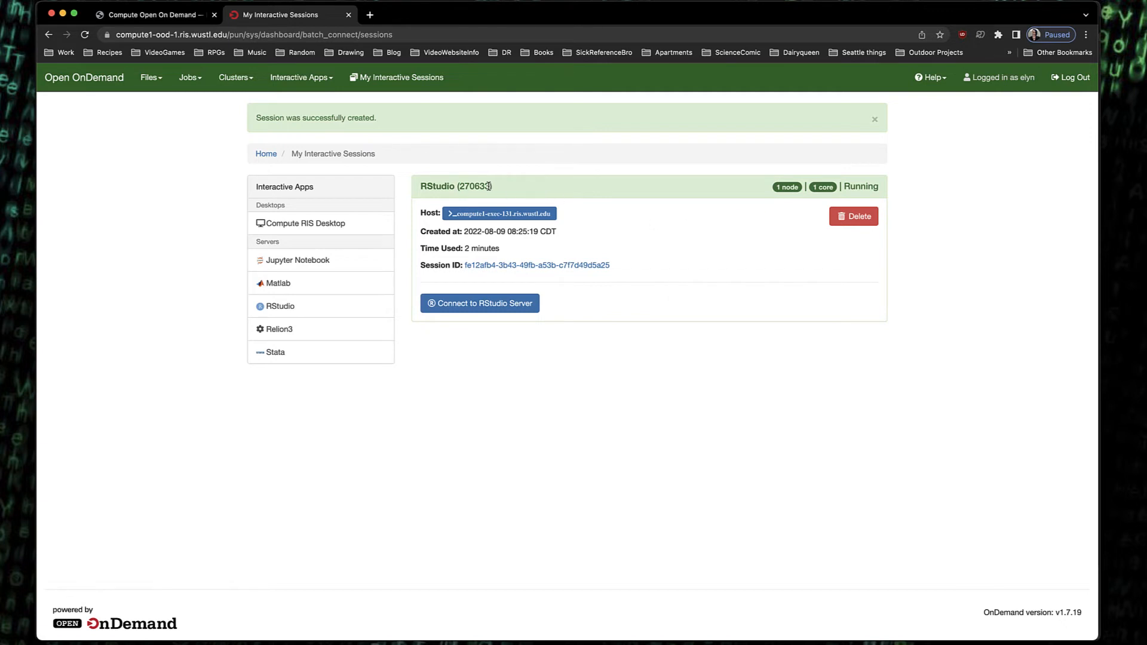
# Connect to the running RStudio Server session and dismiss the R session error dialog
pyautogui.moveTo(491, 186); pyautogui.dragTo(459, 186)
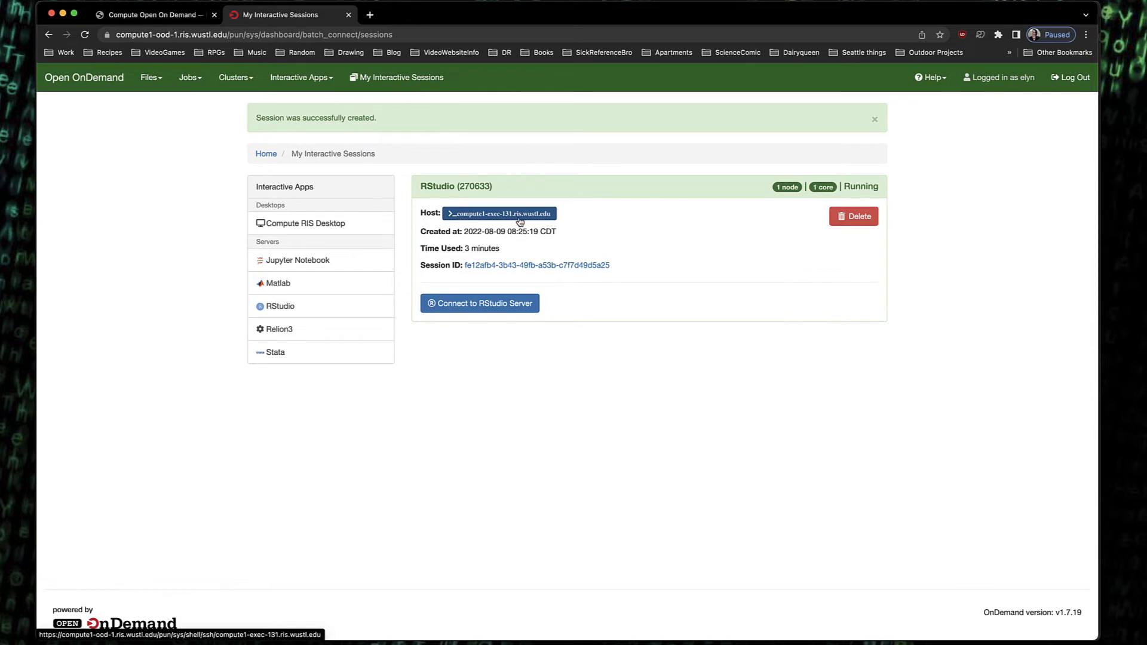
pyautogui.click(507, 306)
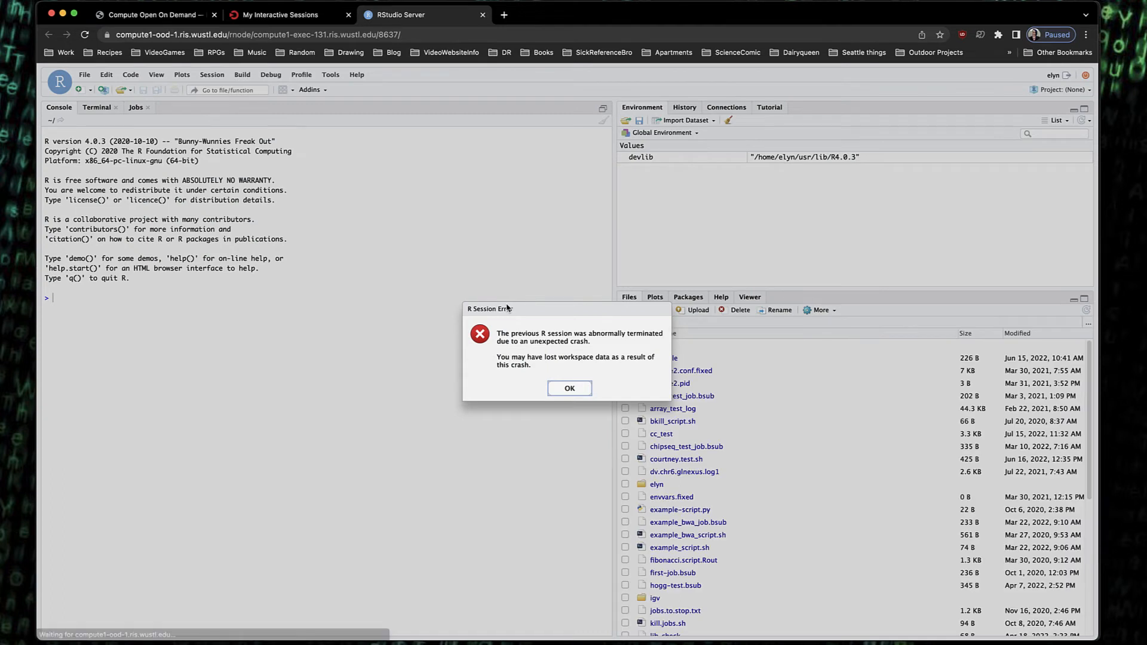
pyautogui.click(570, 389)
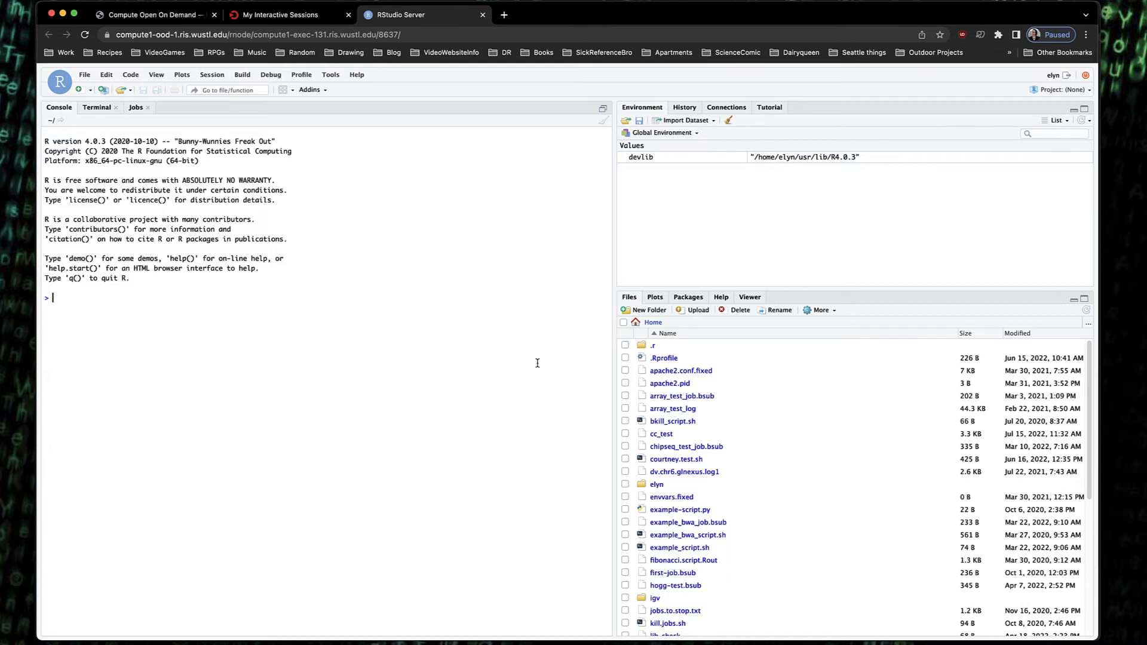
# In the R console, assign x <- 5 + 5 and then y <- x + 6
pyautogui.write('x <- 5')
pyautogui.write('+ 5')
pyautogui.press('Return')
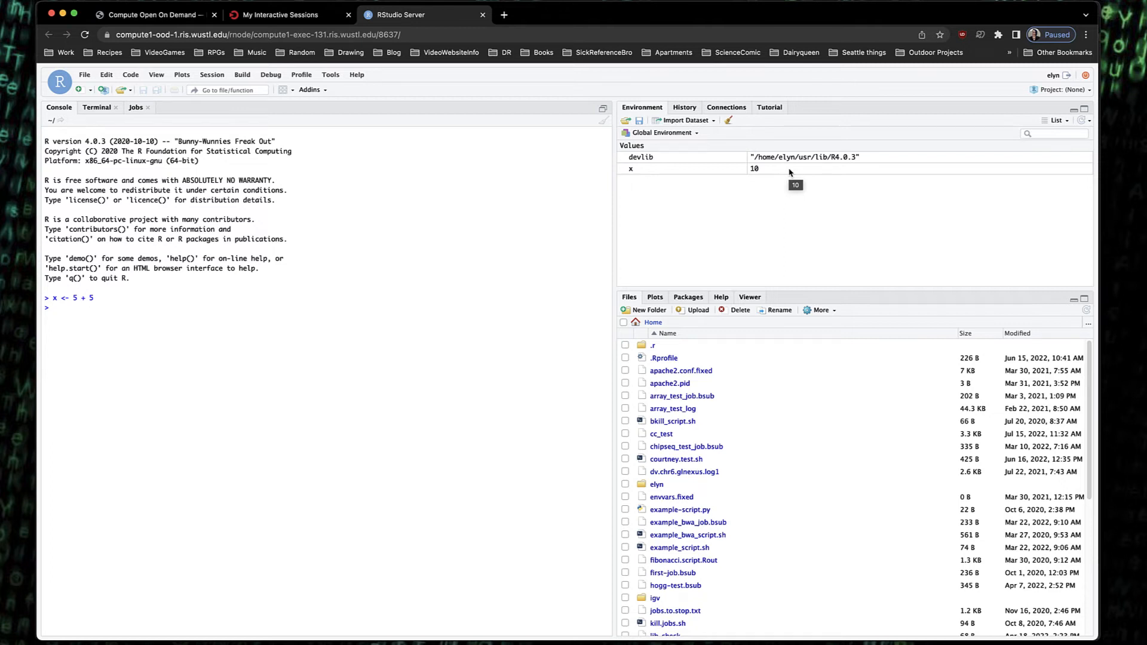
pyautogui.write('y <- x + 6')
pyautogui.press('Return')
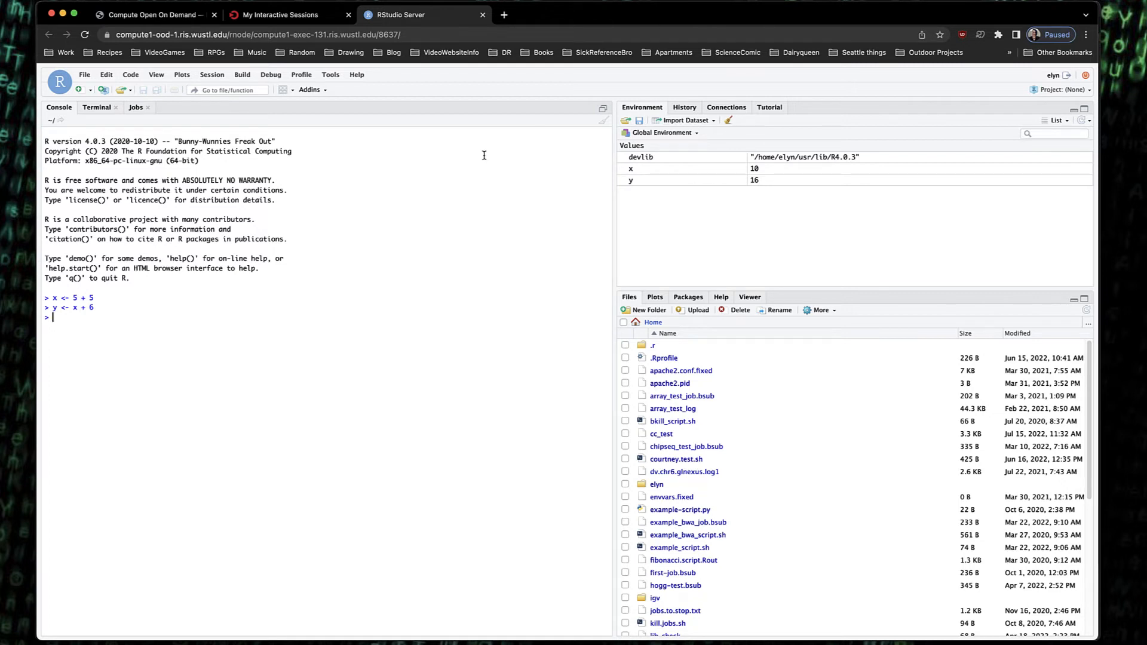
# Close the RStudio tab, reconnect to the RStudio Server, and close the tab again
pyautogui.click(483, 14)
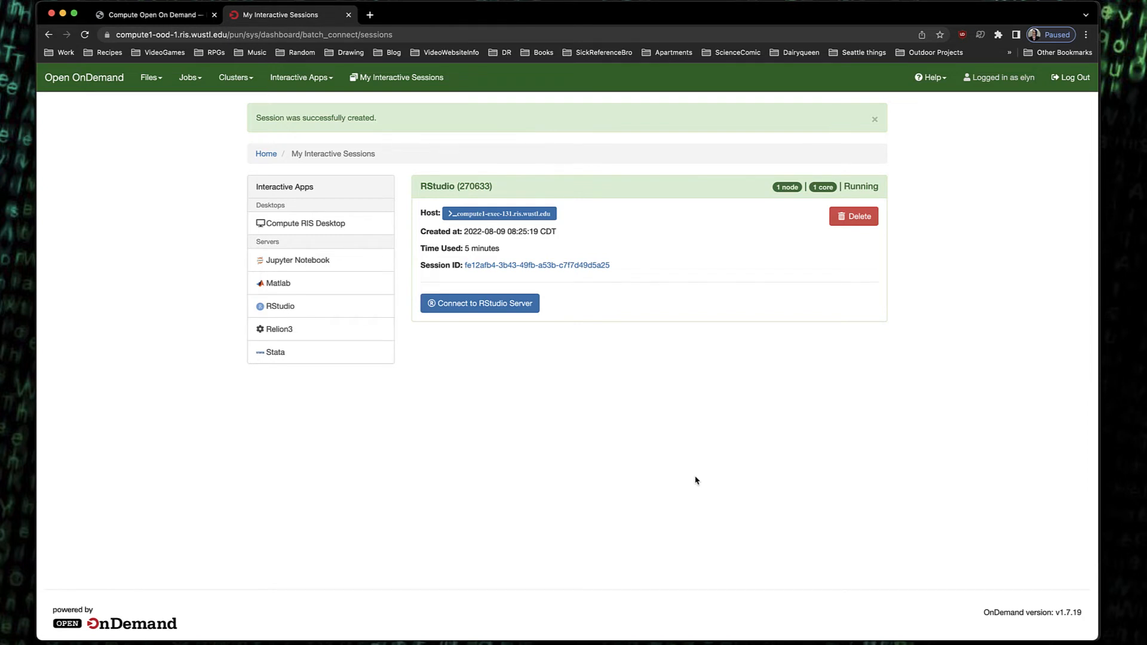
pyautogui.click(496, 305)
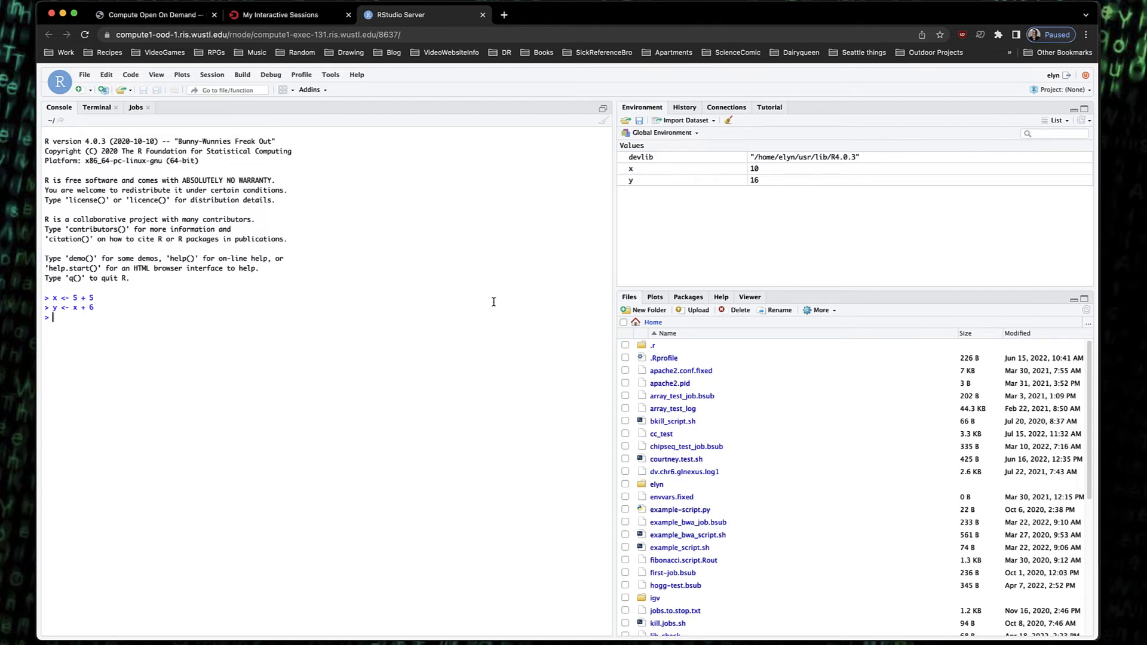
pyautogui.click(484, 17)
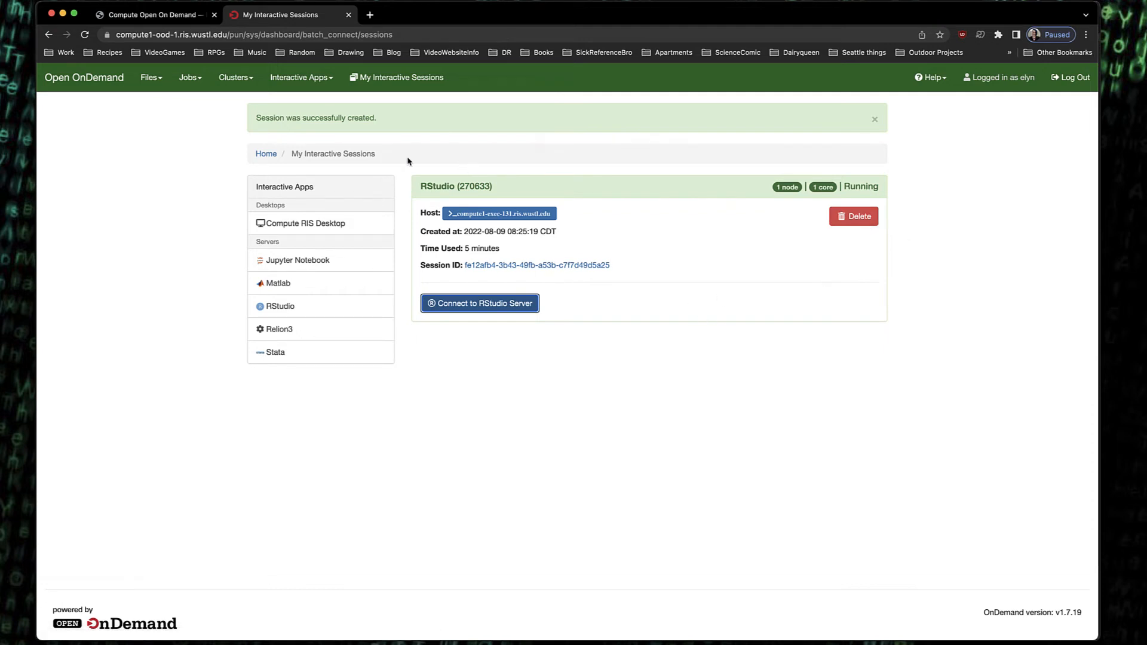
# Open the RIS Compute1 shell access again and log in with the account password
pyautogui.click(242, 78)
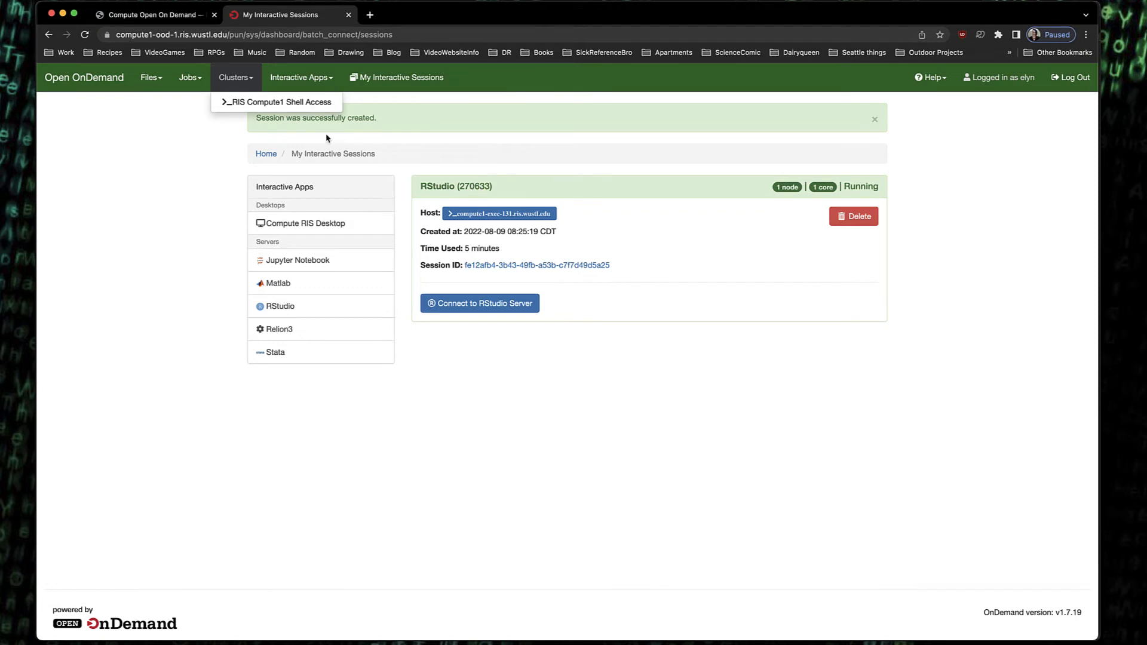
pyautogui.click(292, 105)
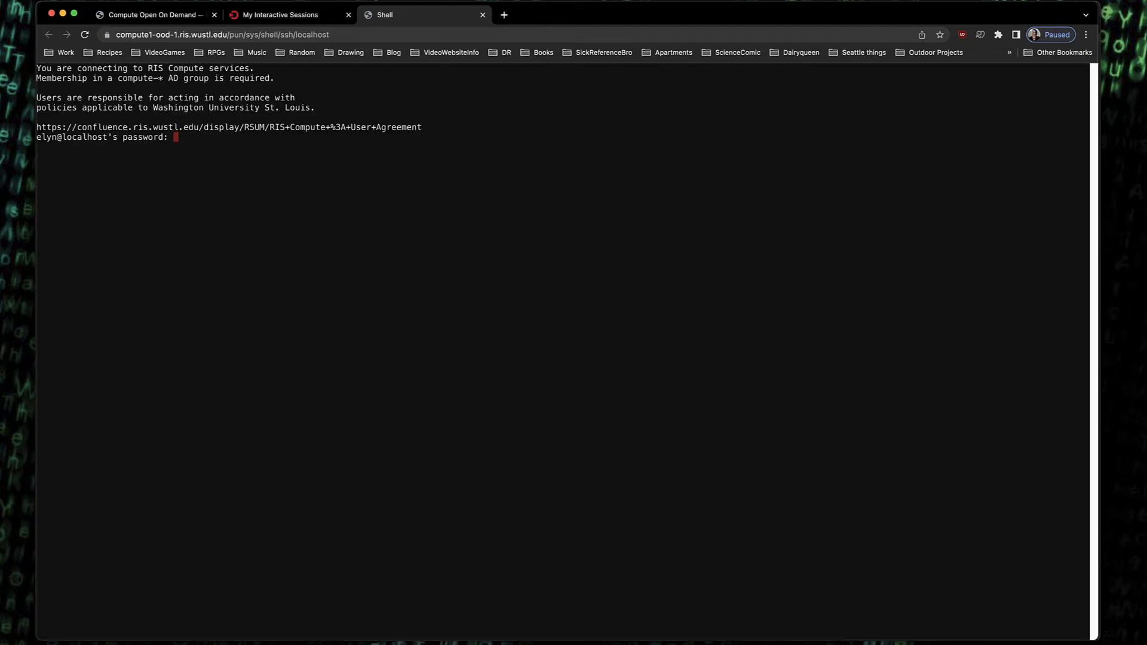
pyautogui.press('Return')
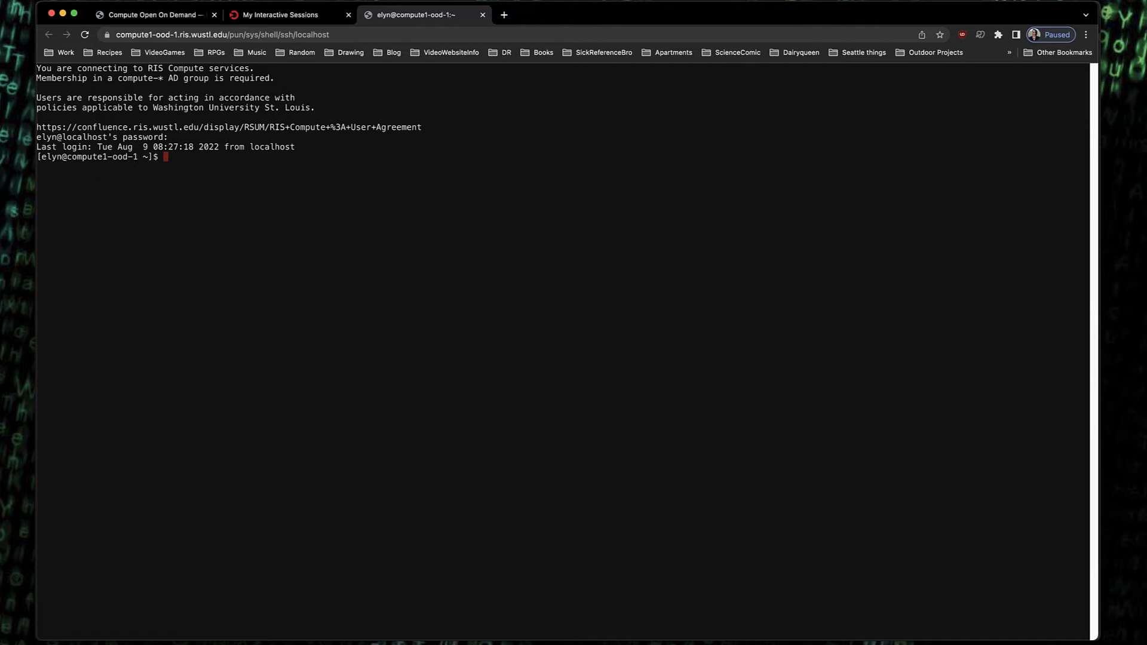
# Run bjobs in the shell to list the running jobs
pyautogui.write('bjobs')
pyautogui.press('Return')
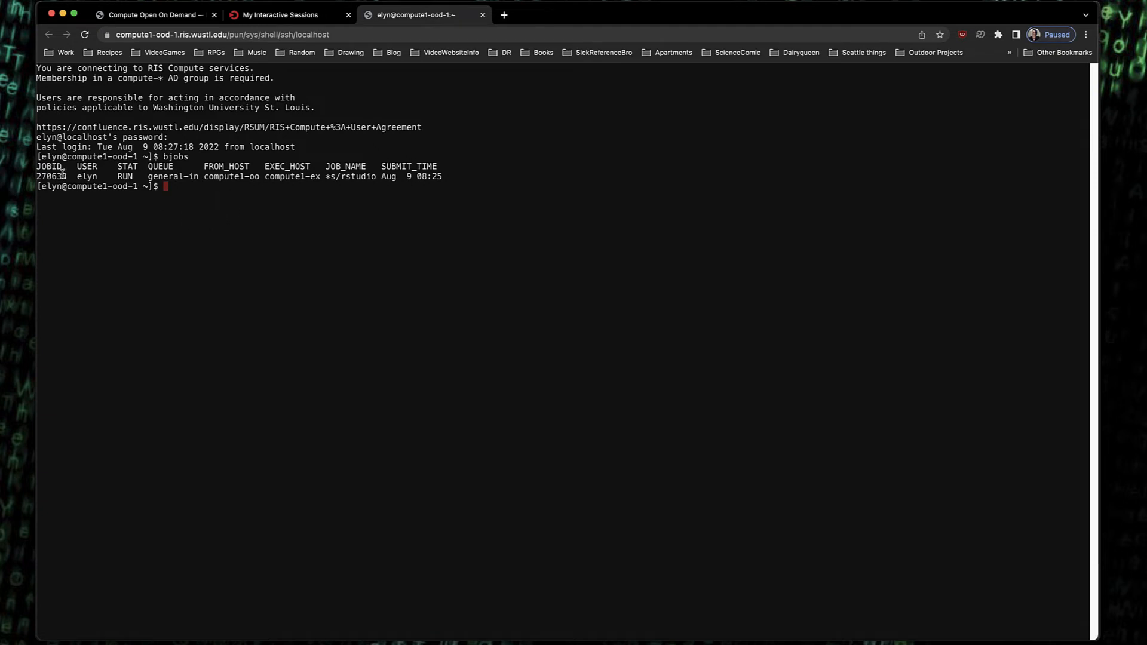
pyautogui.moveTo(66, 177); pyautogui.dragTo(31, 181)
pyautogui.click(99, 220)
# Delete the RStudio interactive session from My Interactive Sessions, confirming, and return to the shell tab
pyautogui.click(272, 15)
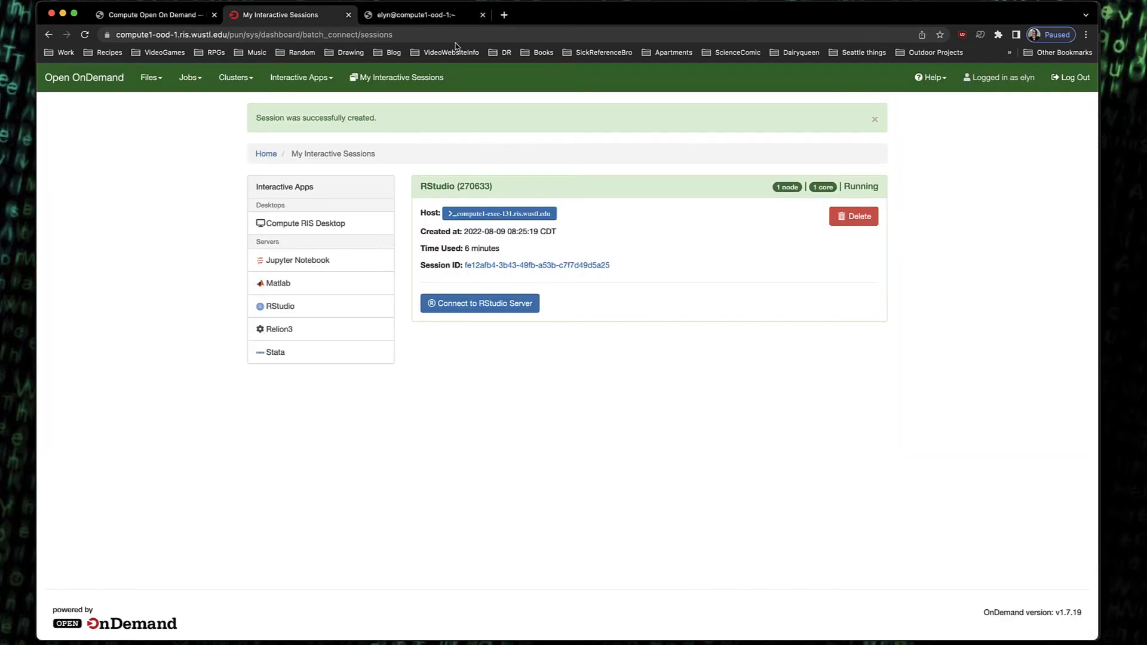
pyautogui.click(423, 18)
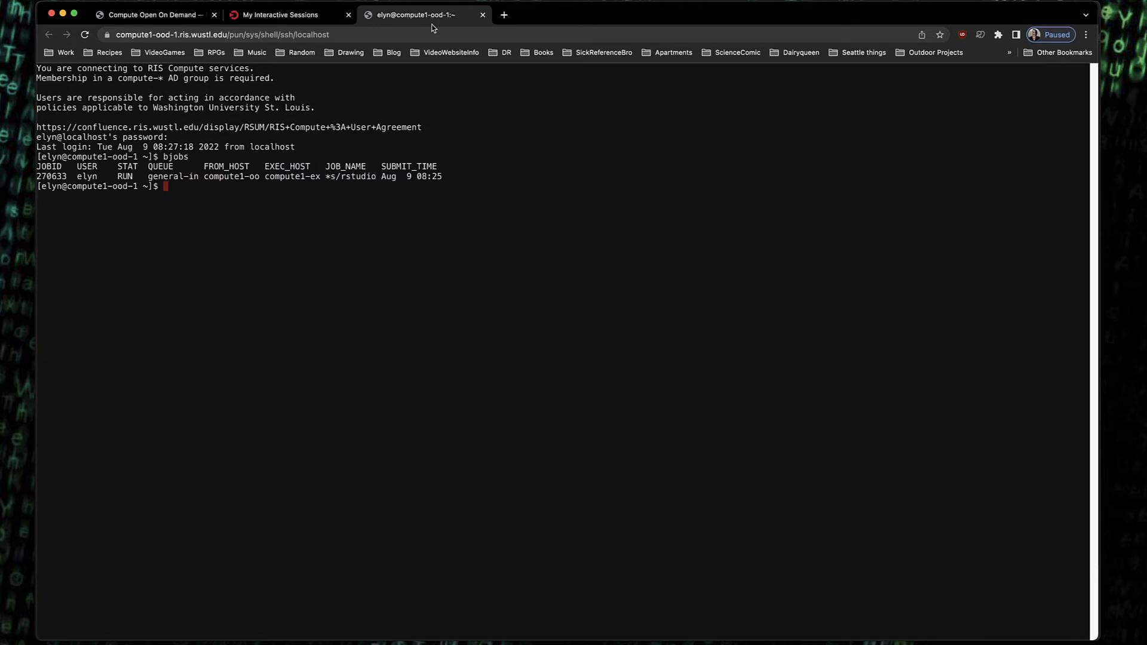
pyautogui.click(291, 18)
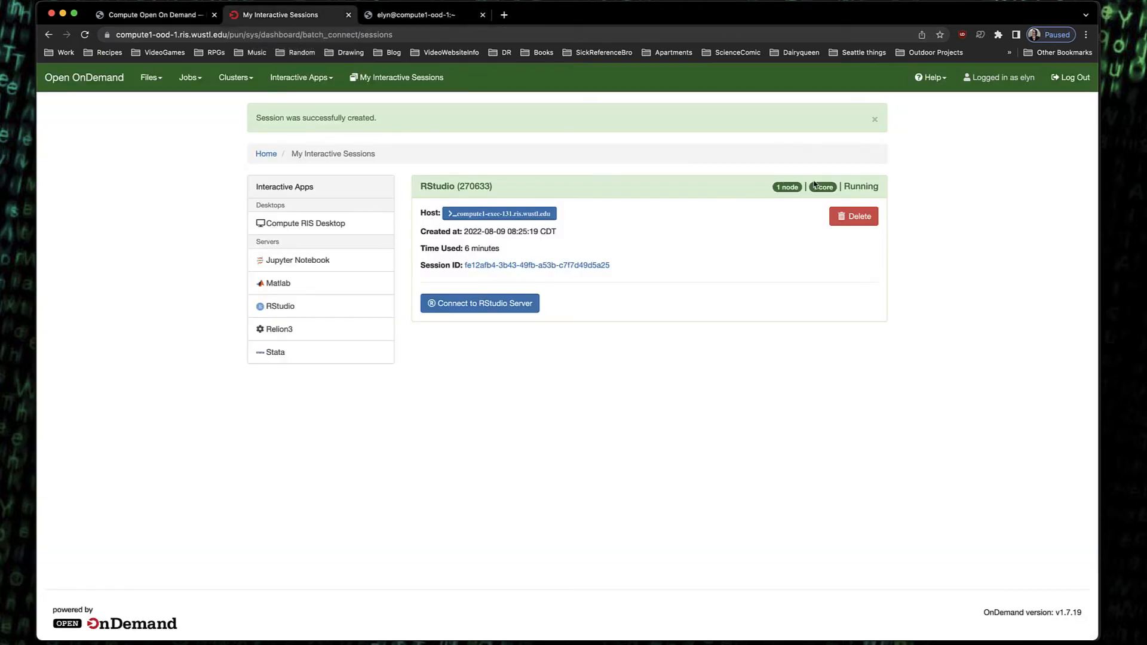
pyautogui.click(857, 224)
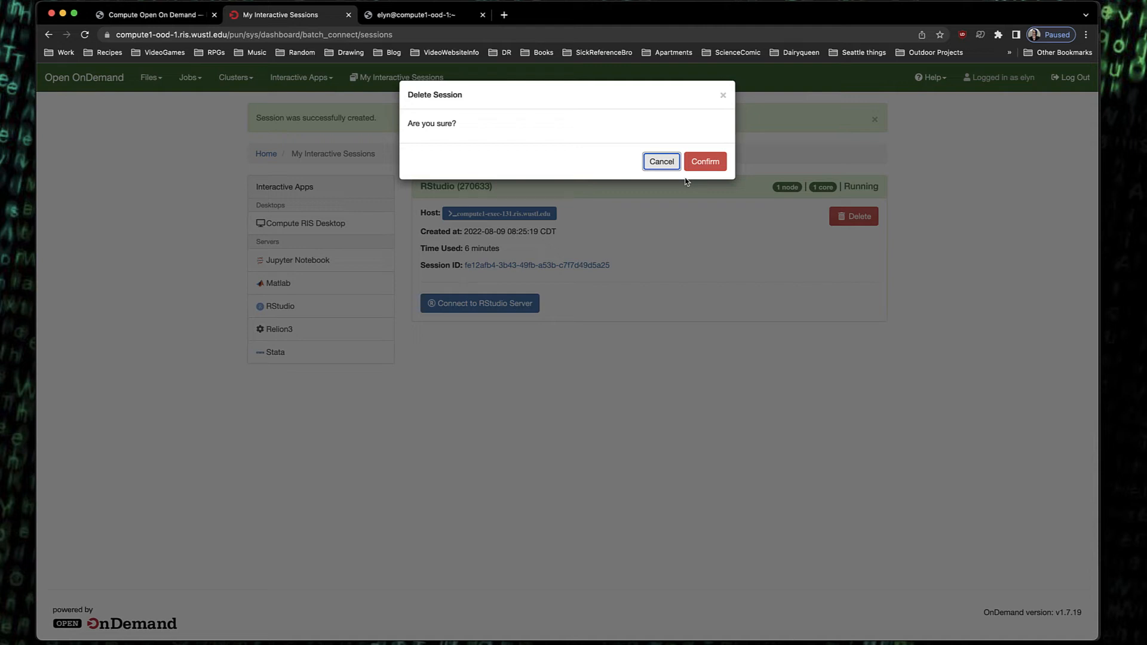
pyautogui.click(705, 163)
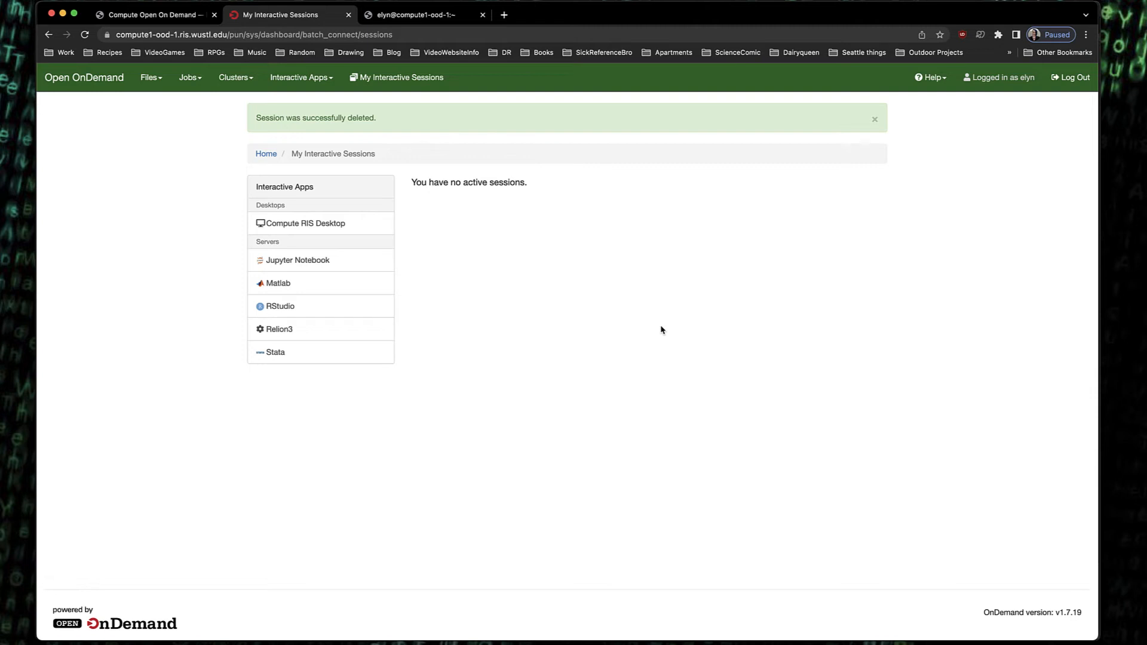
pyautogui.click(417, 17)
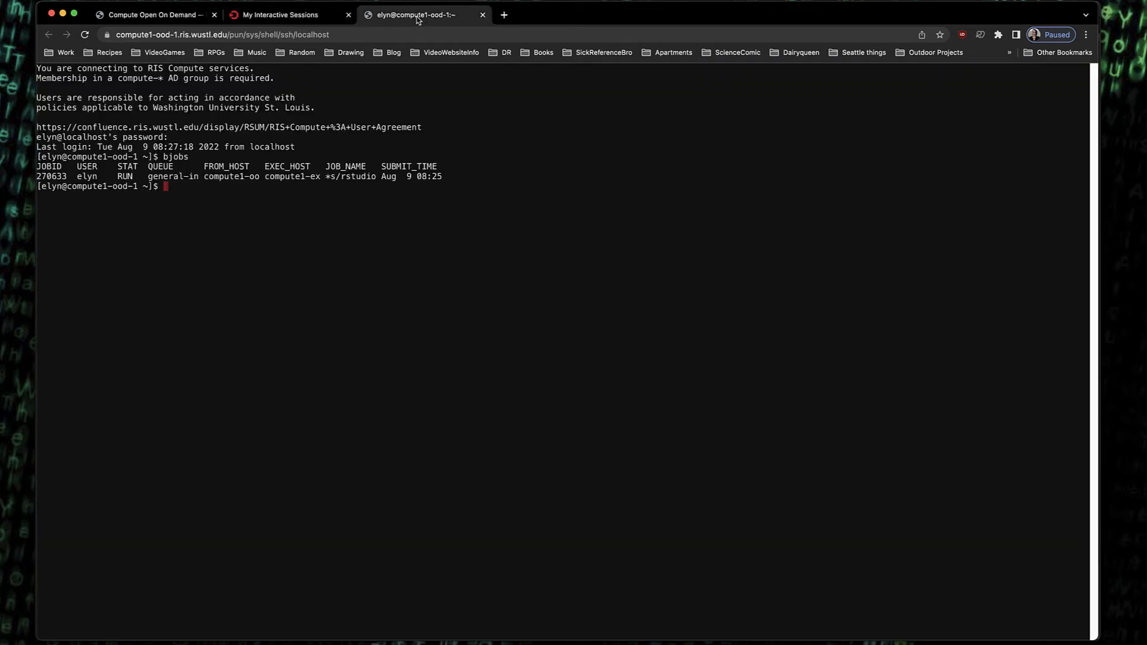
# Rerun bjobs in the shell, then close the shell tab and confirm leaving the site
pyautogui.press('Up')
pyautogui.press('Return')
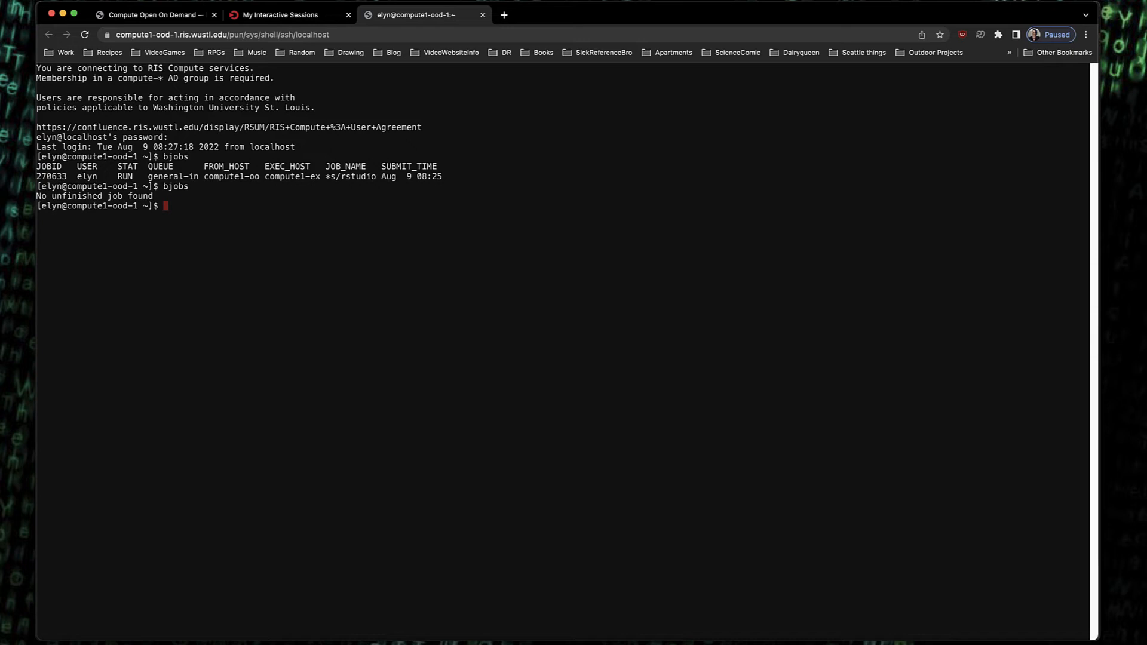
pyautogui.click(483, 16)
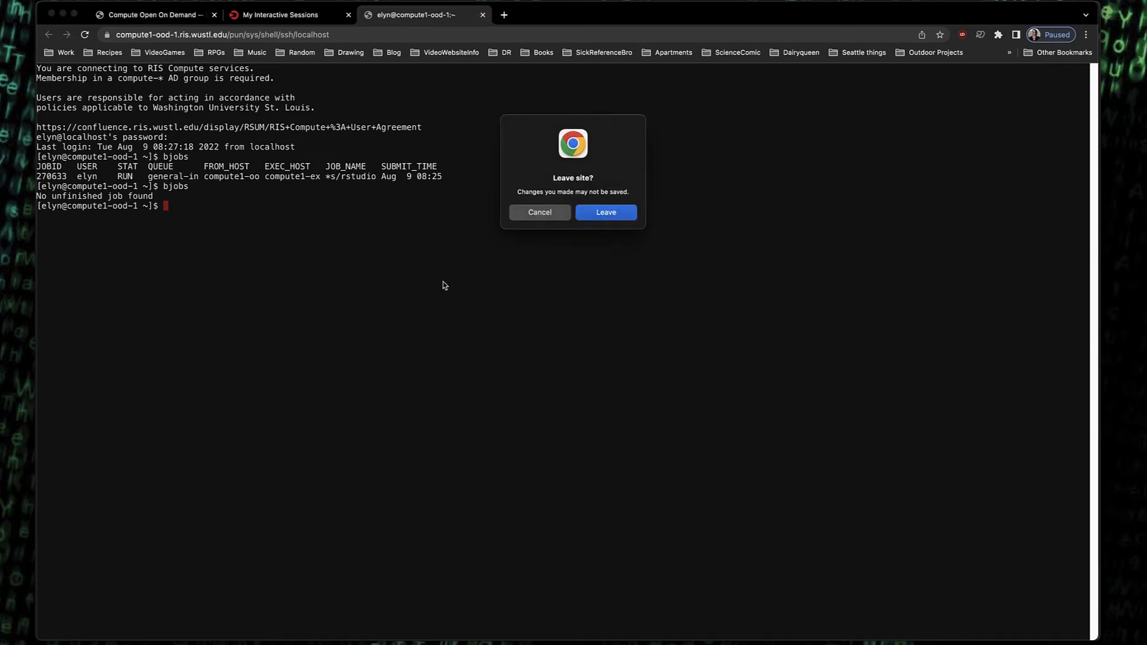
pyautogui.click(603, 219)
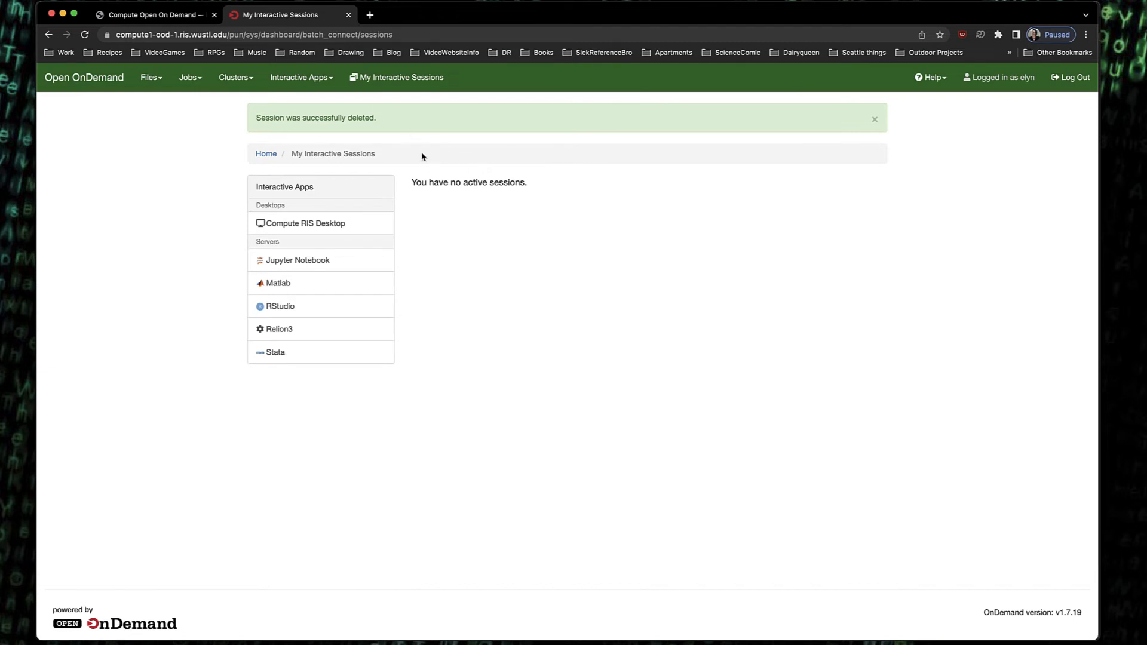
# Open the Job Composer and view the default job's main_job.sh in the editor, closing the editor afterwards
pyautogui.click(197, 79)
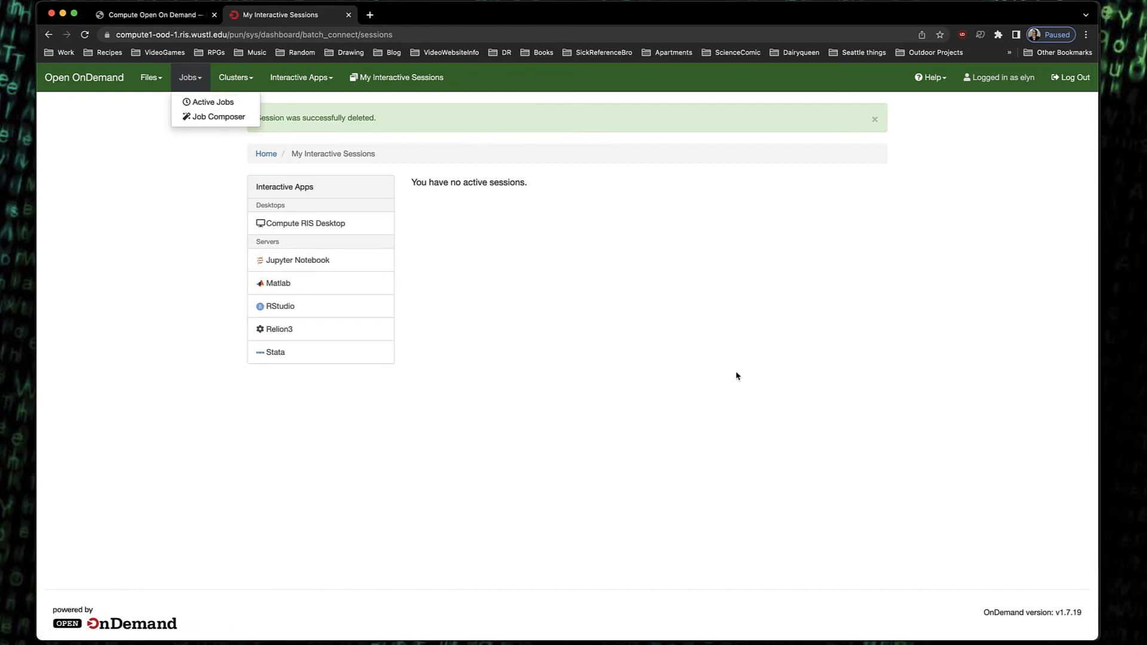
pyautogui.click(213, 117)
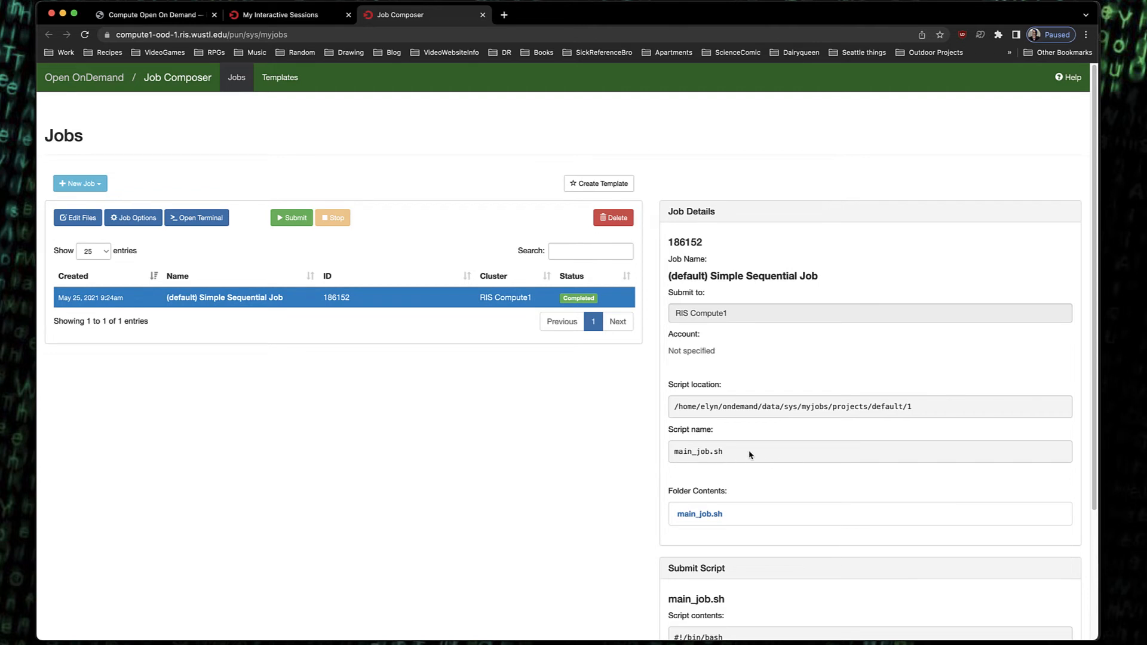
pyautogui.moveTo(727, 457); pyautogui.dragTo(622, 455)
pyautogui.click(663, 487)
pyautogui.click(702, 514)
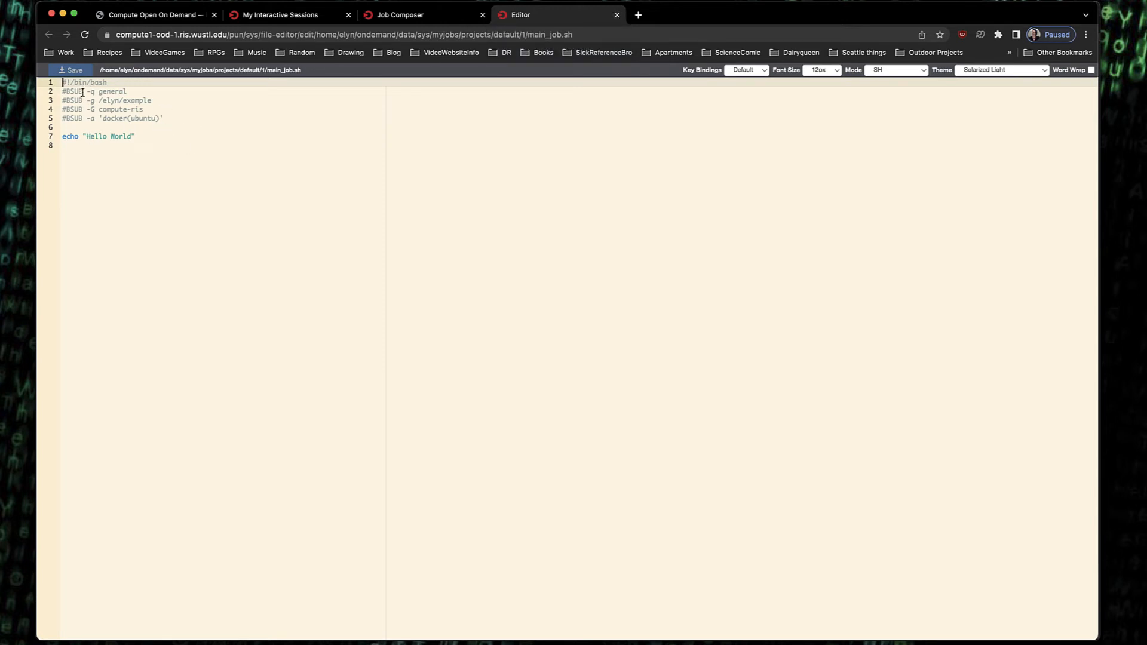
pyautogui.click(617, 15)
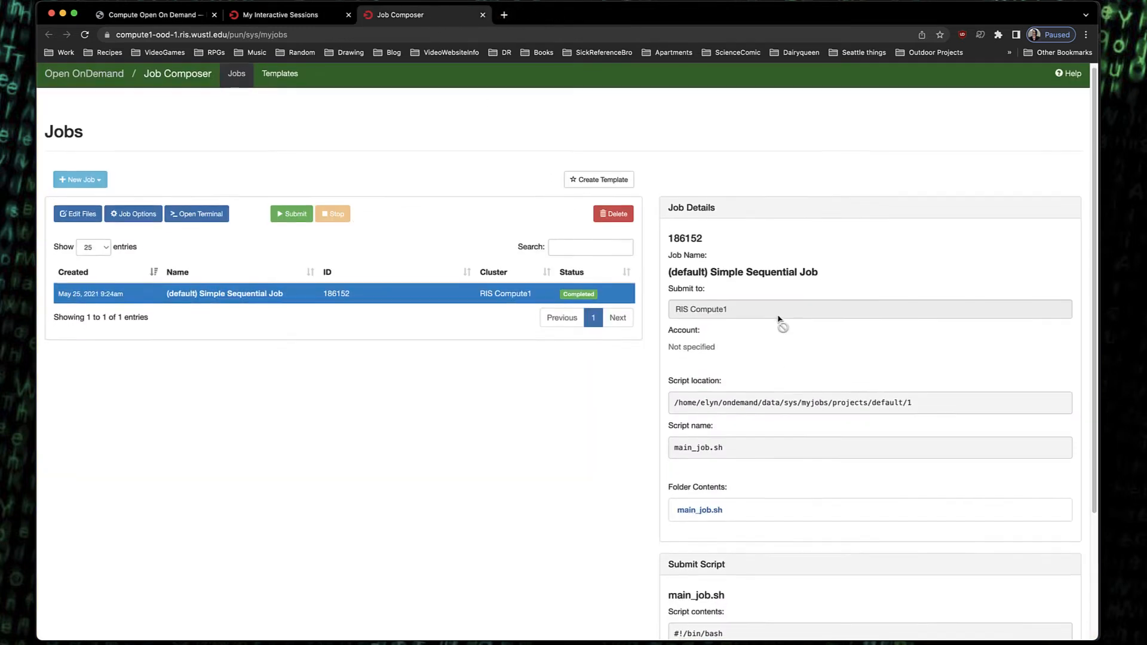
# Examine the #BSUB lines in the default job's submit script contents
pyautogui.scroll(-3, 779, 320)
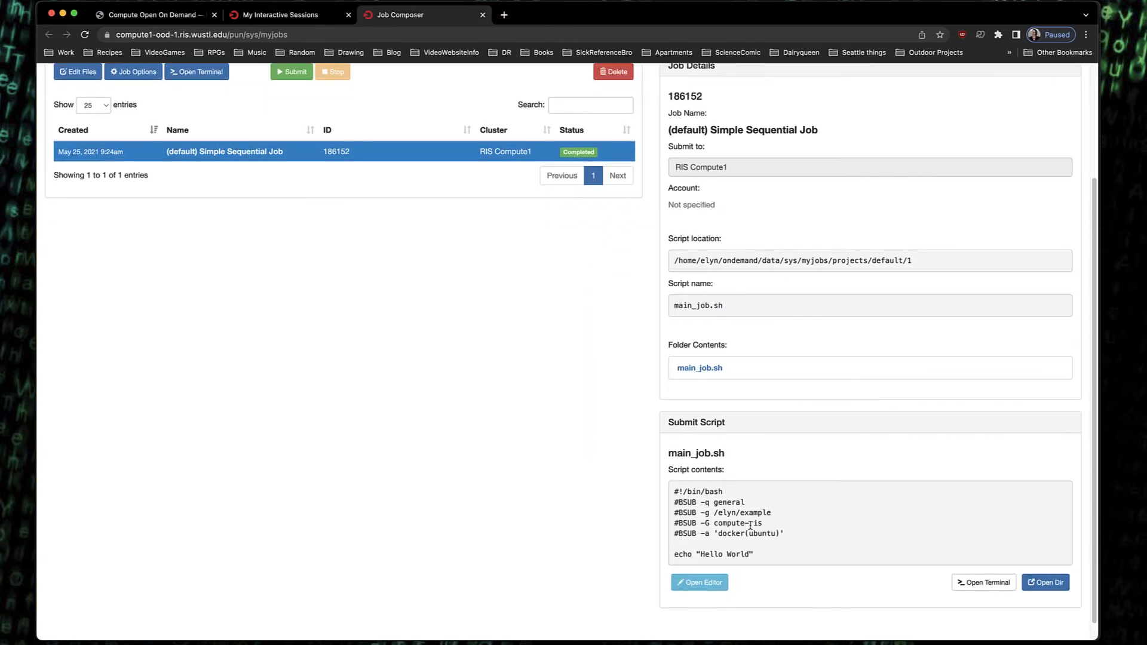
pyautogui.moveTo(783, 537); pyautogui.dragTo(708, 533)
pyautogui.moveTo(797, 560); pyautogui.dragTo(669, 497)
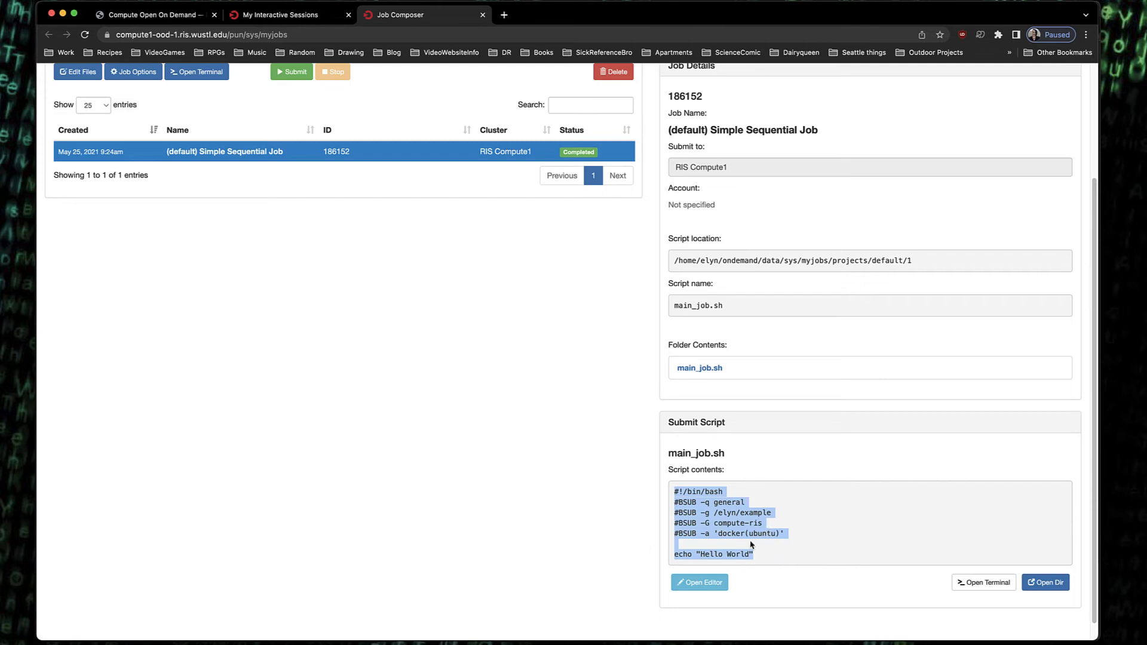
pyautogui.click(776, 531)
pyautogui.moveTo(788, 537); pyautogui.dragTo(655, 509)
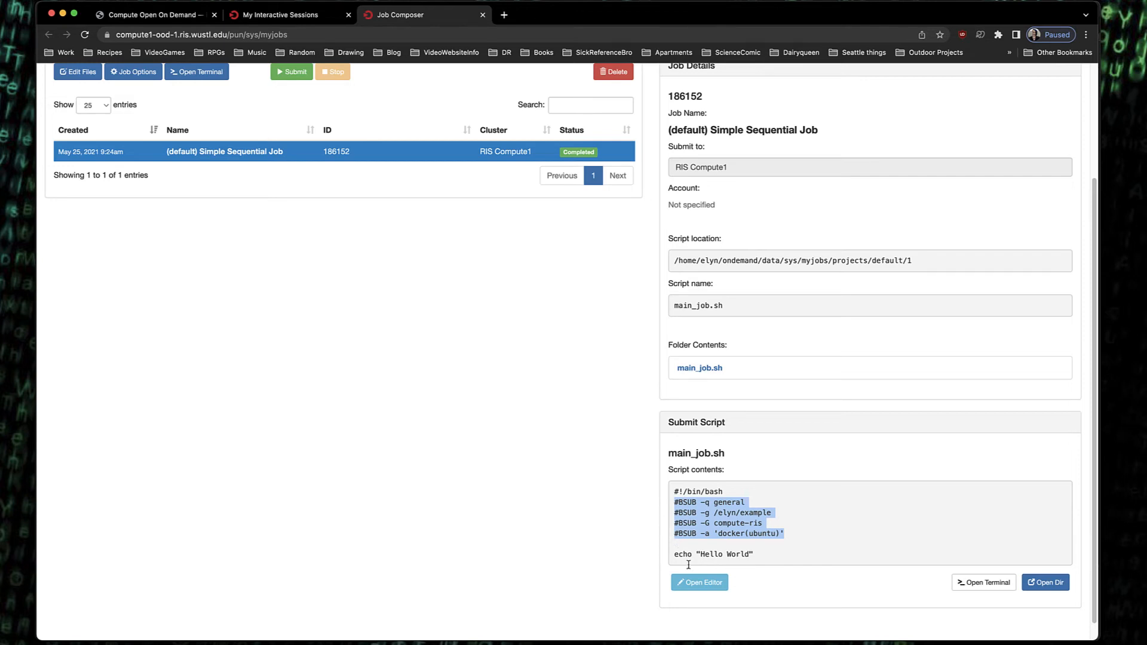
# Open the script in the editor and change the docker image to 'docker(ubuntu:focal)'
pyautogui.click(699, 583)
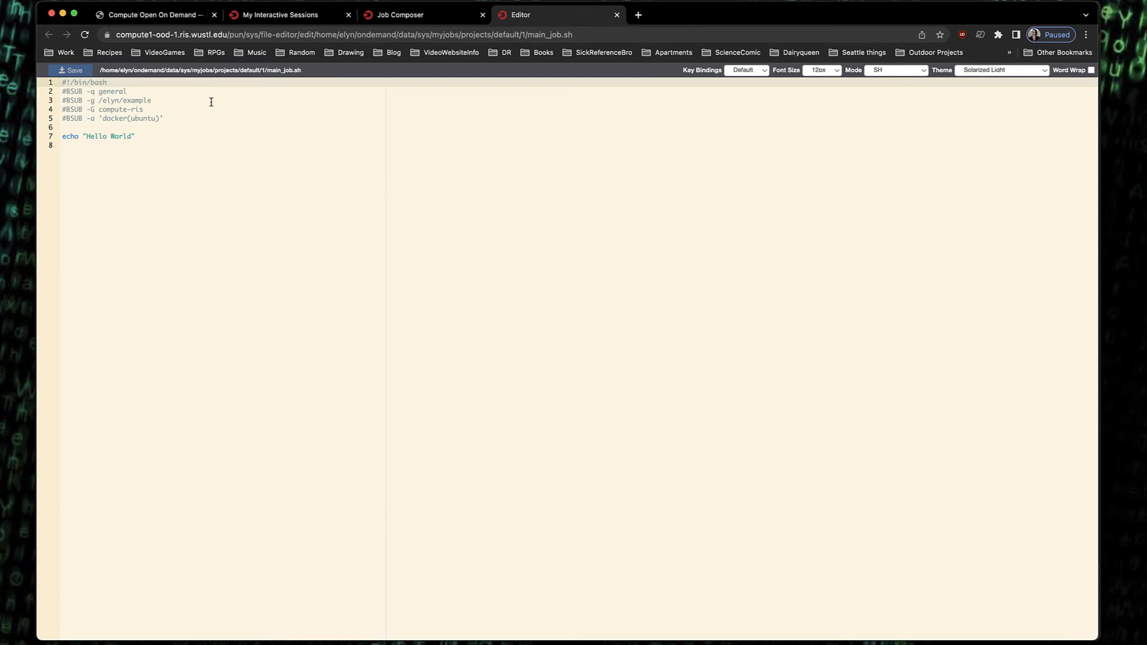
pyautogui.click(169, 120)
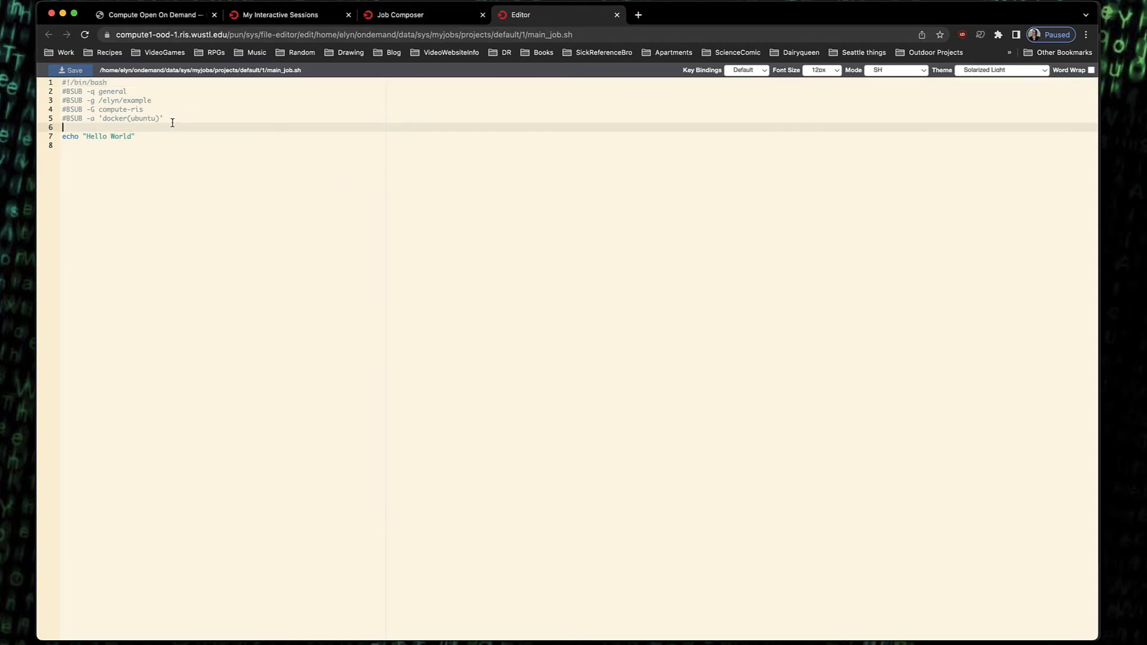
pyautogui.press('Left')
pyautogui.press('Left')
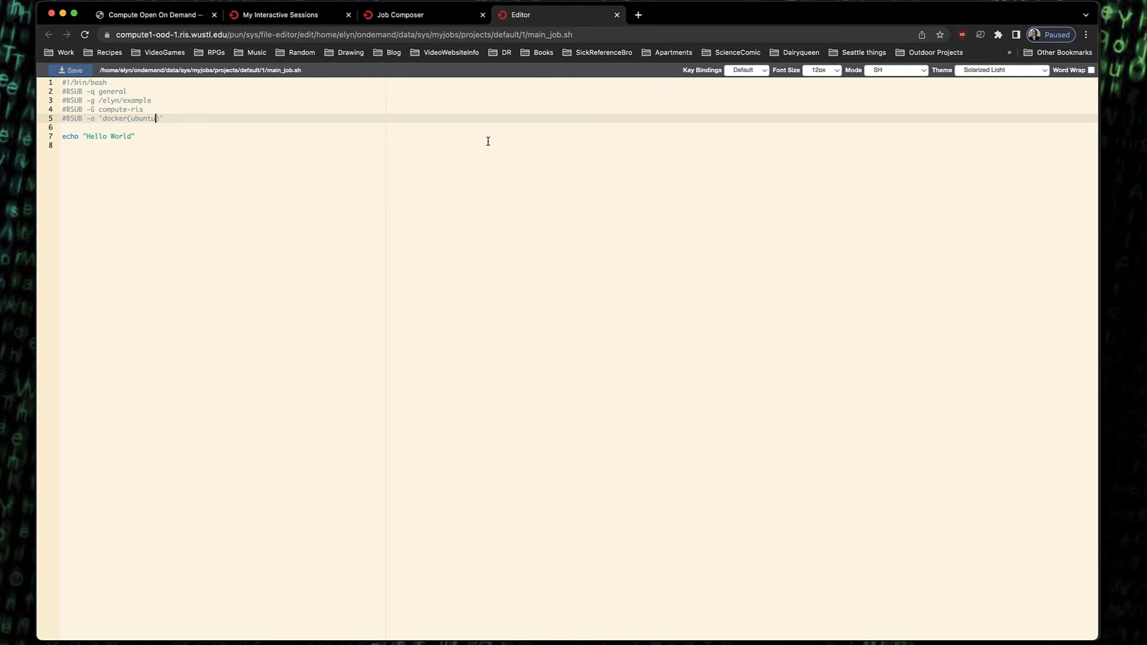
pyautogui.write(':focal')
# Insert a new line '#BSUB -n 8' after the '#BSUB -G compute-ris' line
pyautogui.click(166, 106)
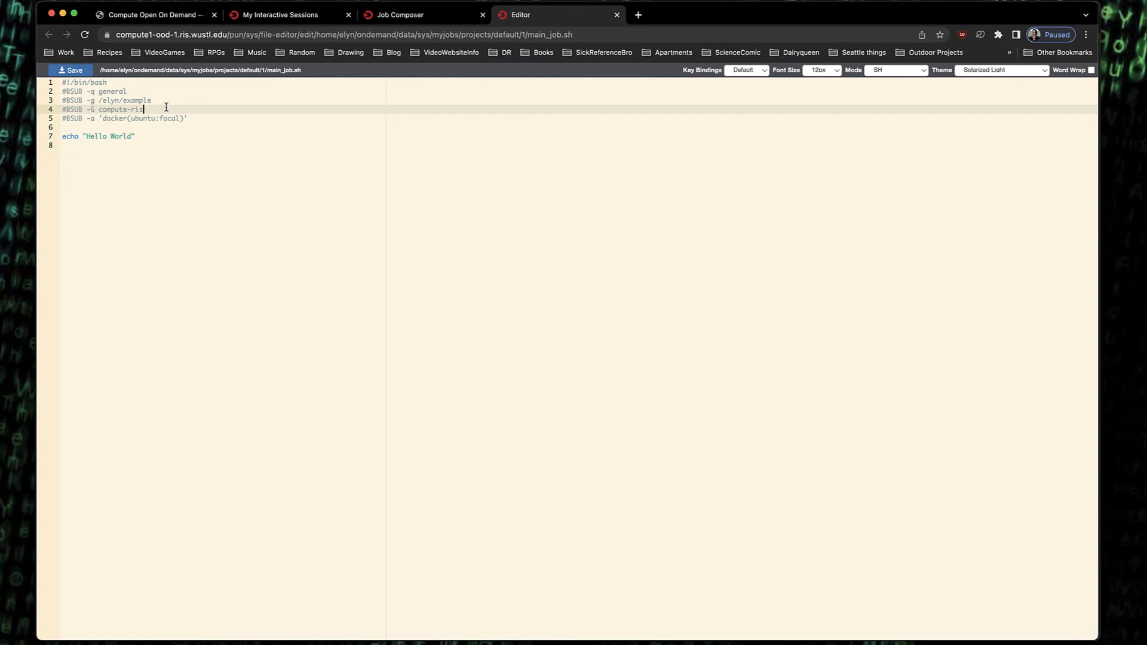
pyautogui.press('Return')
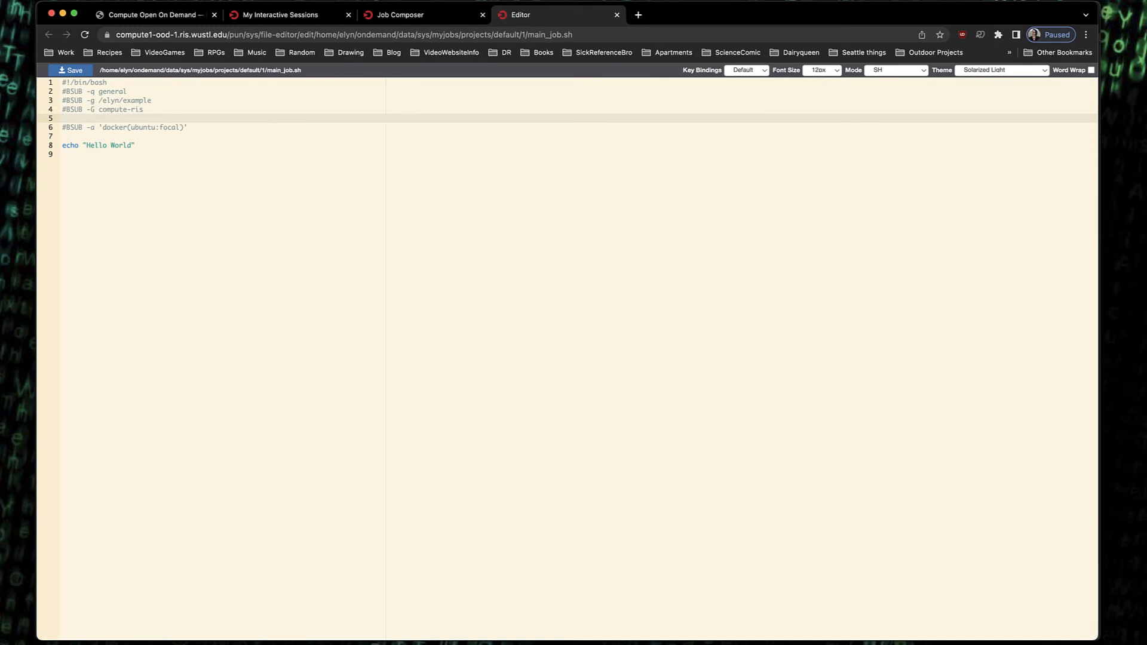
pyautogui.write('#BSUB')
pyautogui.press('BackSpace')
pyautogui.press('BackSpace')
pyautogui.press('BackSpace')
pyautogui.press('BackSpace')
pyautogui.press('BackSpace')
pyautogui.write('#BSYB')
pyautogui.press('BackSpace')
pyautogui.press('BackSpace')
pyautogui.write('UB')
pyautogui.press('BackSpace')
pyautogui.press('BackSpace')
pyautogui.write('U')
pyautogui.write(' -r')
pyautogui.write('8')
pyautogui.press('Return')
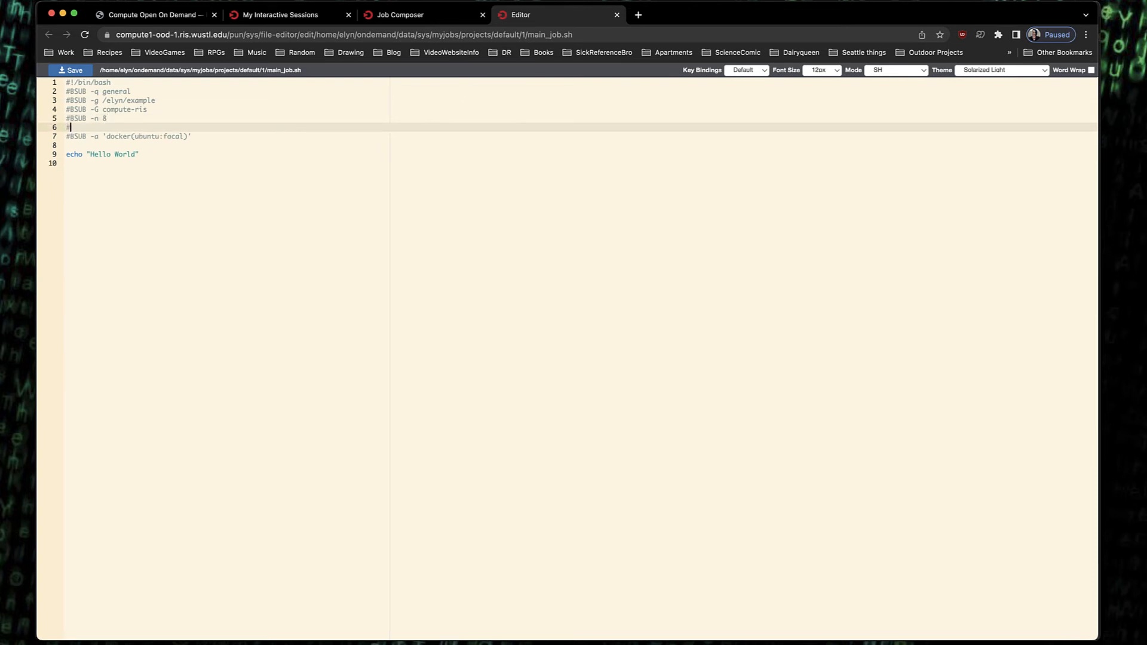
# Add a line '#BSUB -R 'rusage[mem=32GB]'', save the script and close the editor tab
pyautogui.write("#BSUB -R 'rusage[mem=32GB]")
pyautogui.click(75, 76)
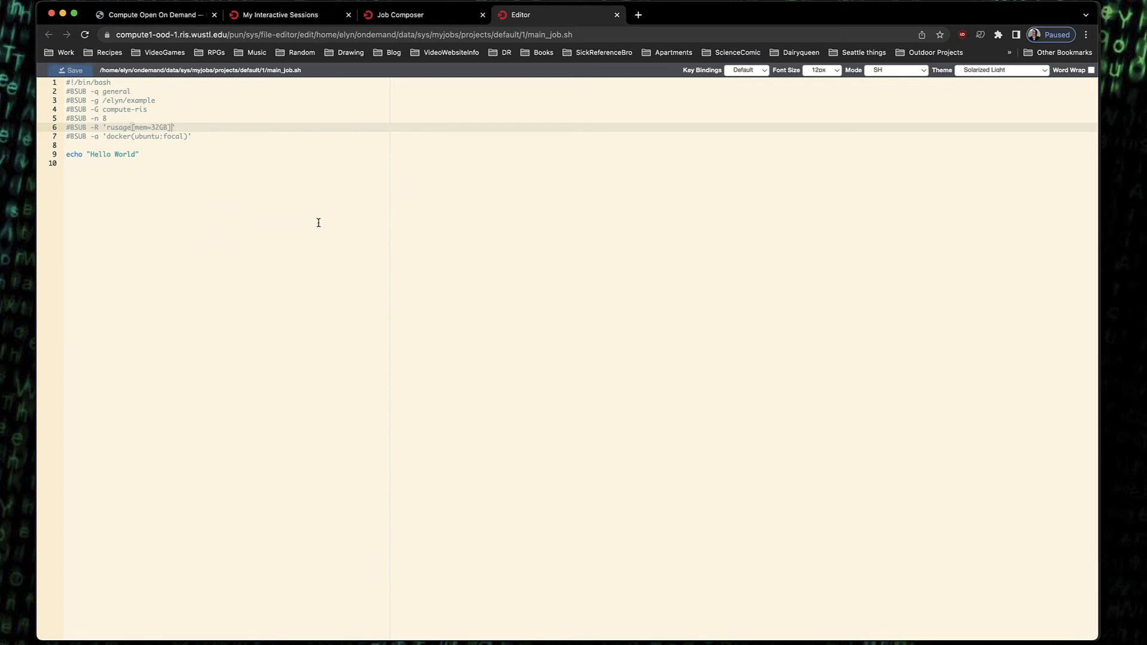
pyautogui.click(618, 15)
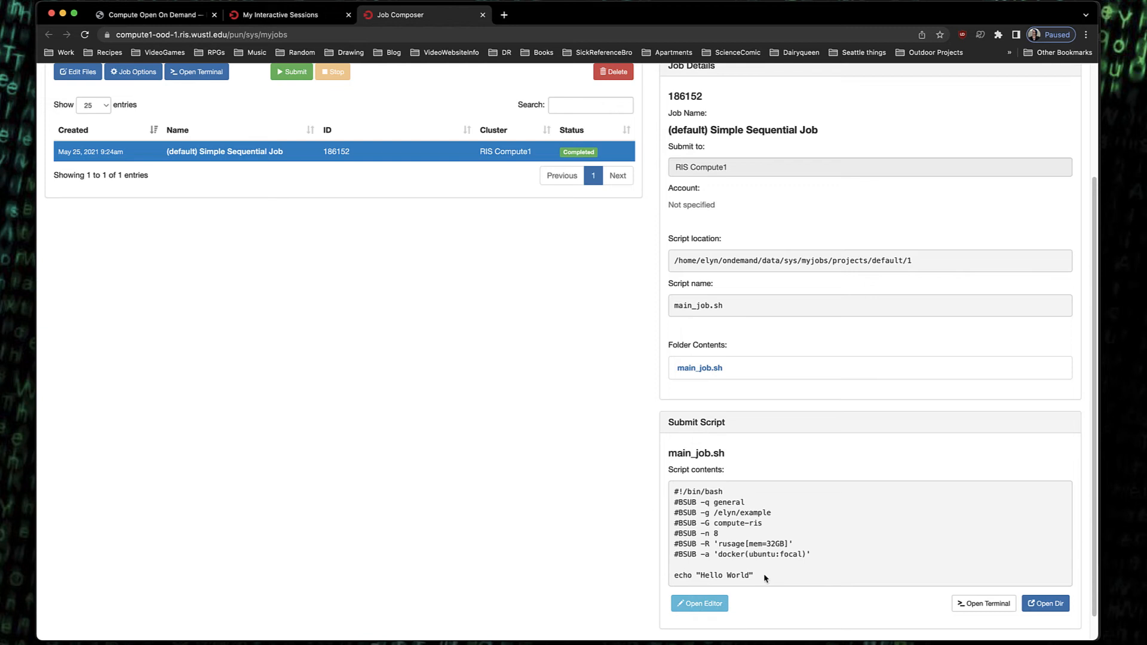
# Review the updated submit script contents in the Job Composer
pyautogui.moveTo(765, 579); pyautogui.dragTo(633, 497)
pyautogui.scroll(1, 633, 496)
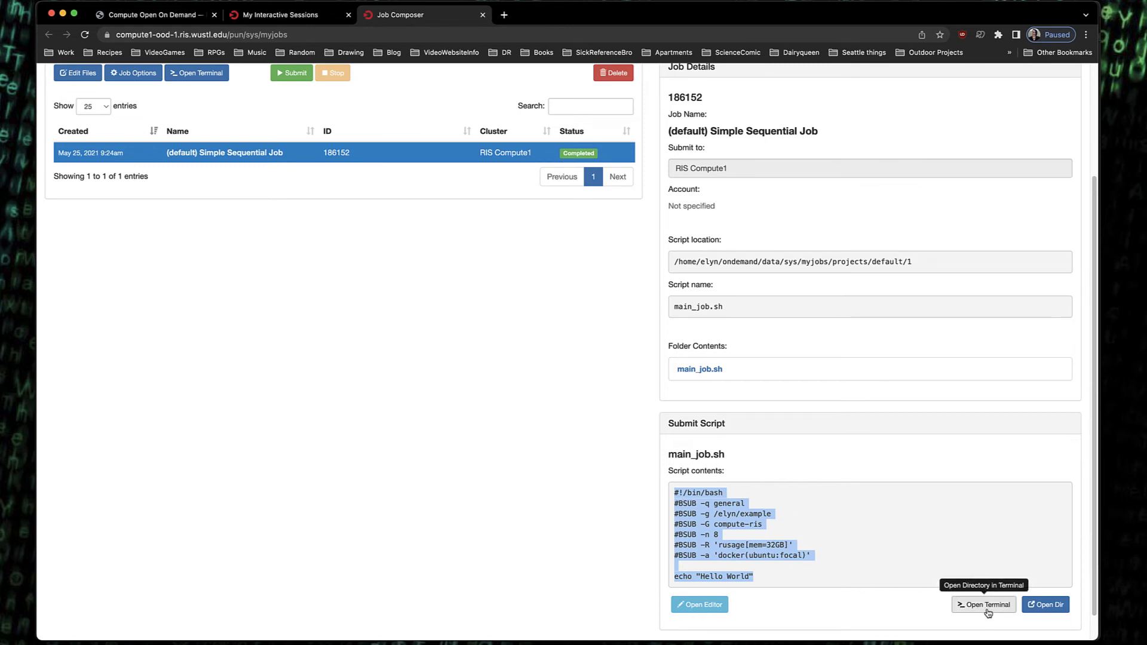
pyautogui.scroll(2, 845, 520)
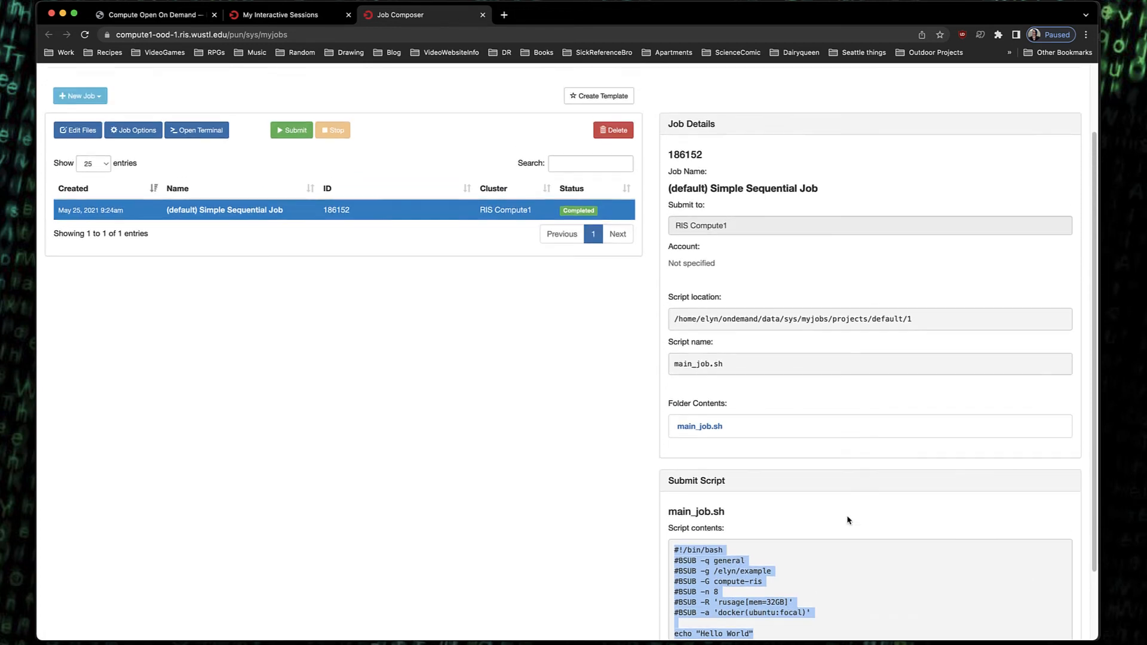
pyautogui.scroll(-3, 848, 519)
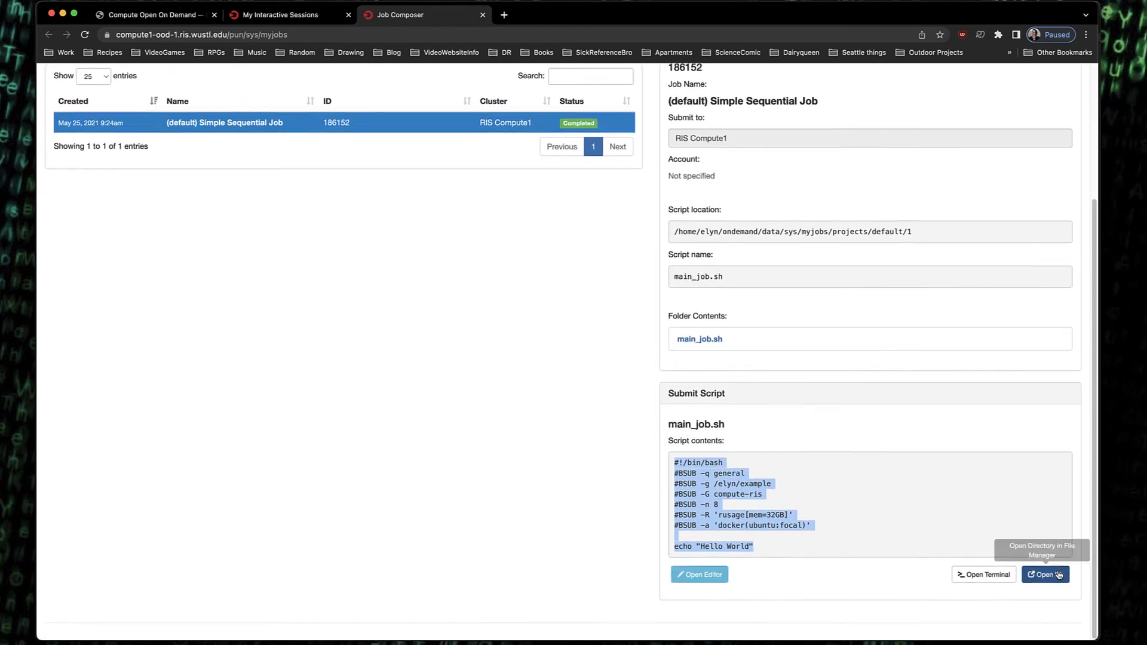
pyautogui.scroll(3, 635, 394)
pyautogui.scroll(2, 636, 396)
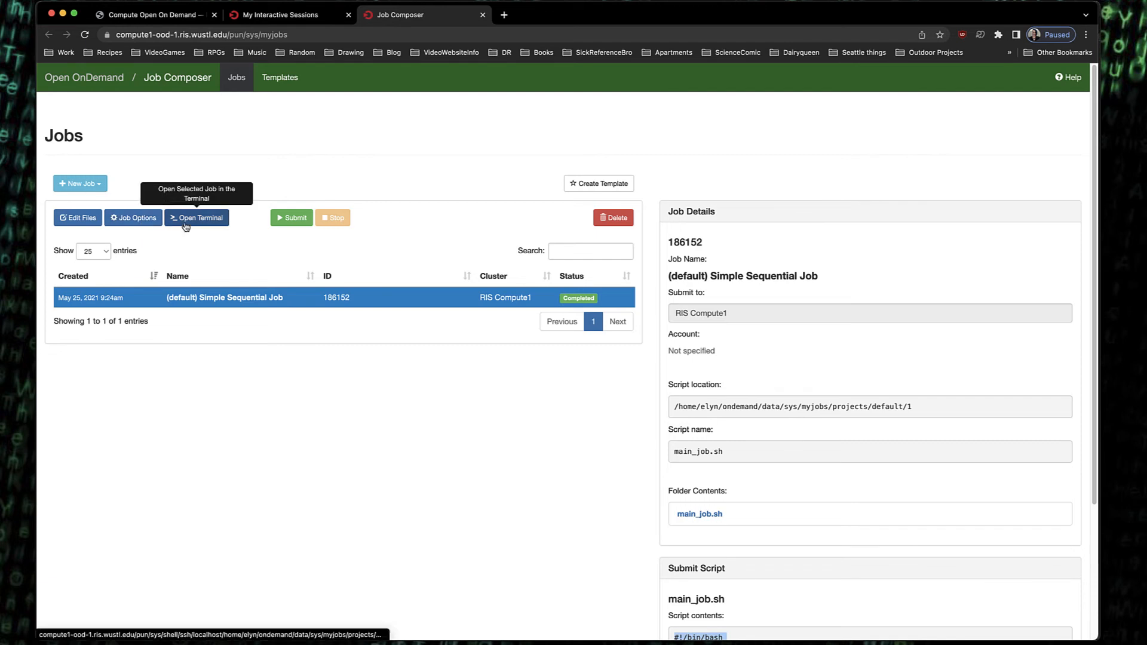
# Submit the selected Simple Sequential Job
pyautogui.click(99, 186)
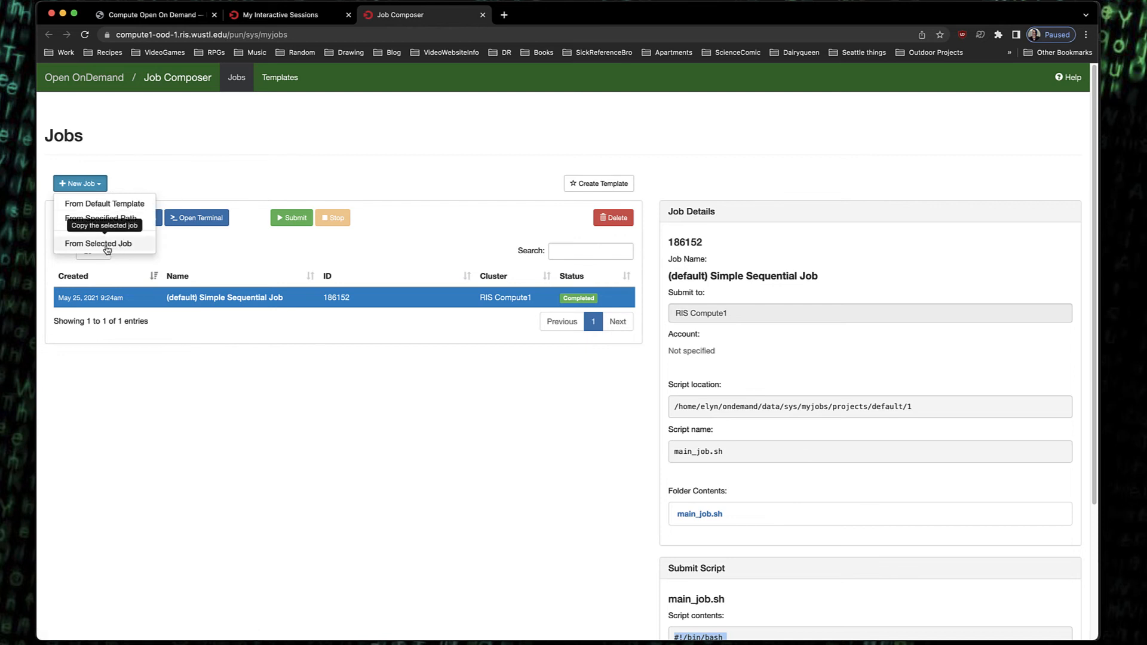
pyautogui.click(206, 163)
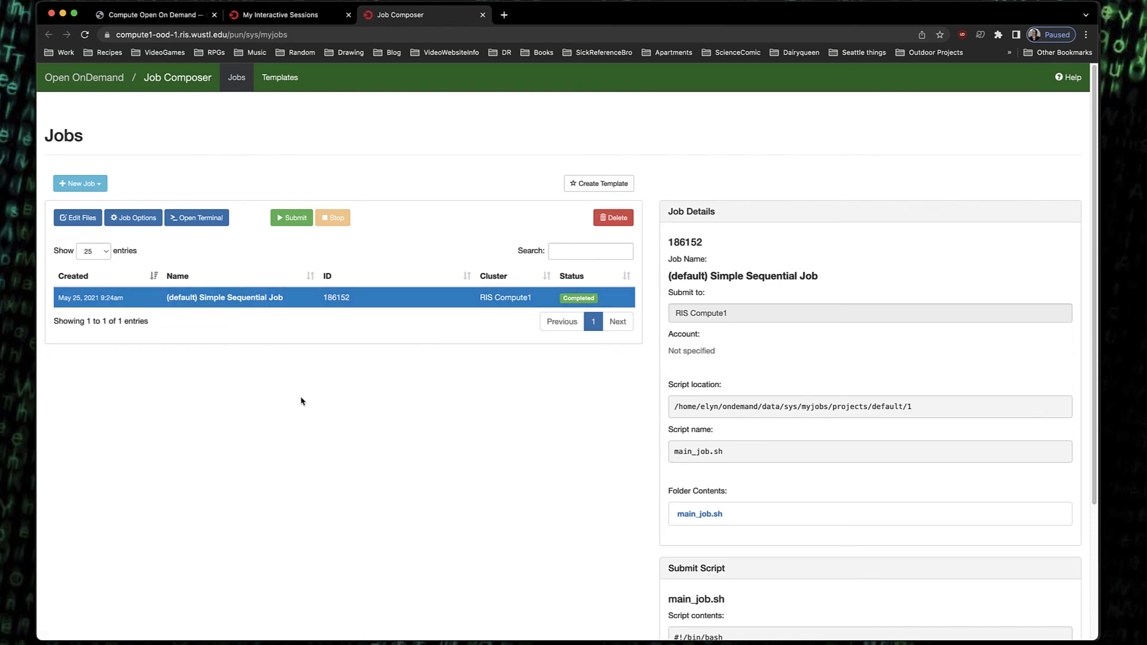
pyautogui.click(291, 218)
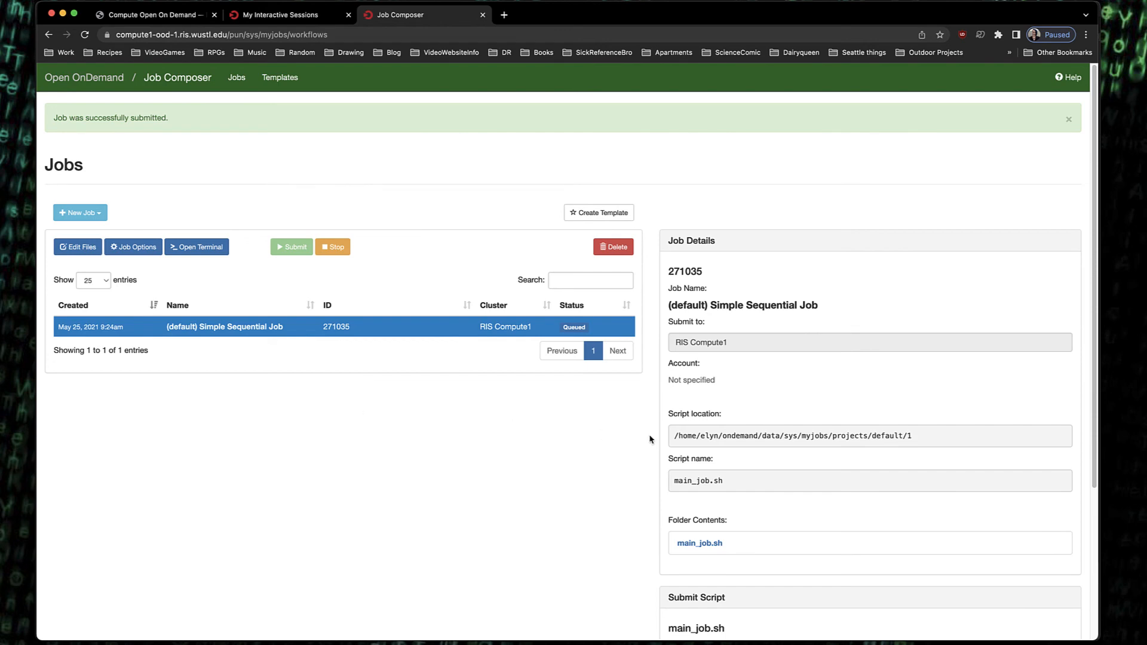
# Review the submitted job's details and script contents
pyautogui.scroll(-5, 651, 439)
pyautogui.scroll(3, 648, 455)
pyautogui.scroll(3, 521, 376)
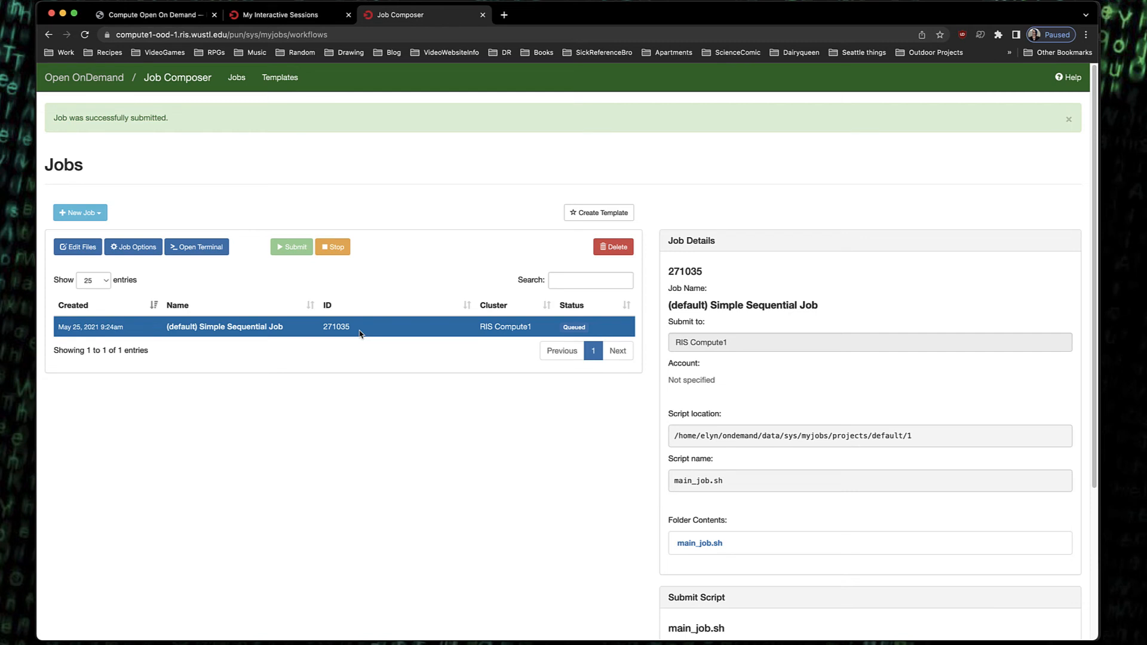
pyautogui.scroll(-3, 384, 320)
pyautogui.scroll(3, 384, 320)
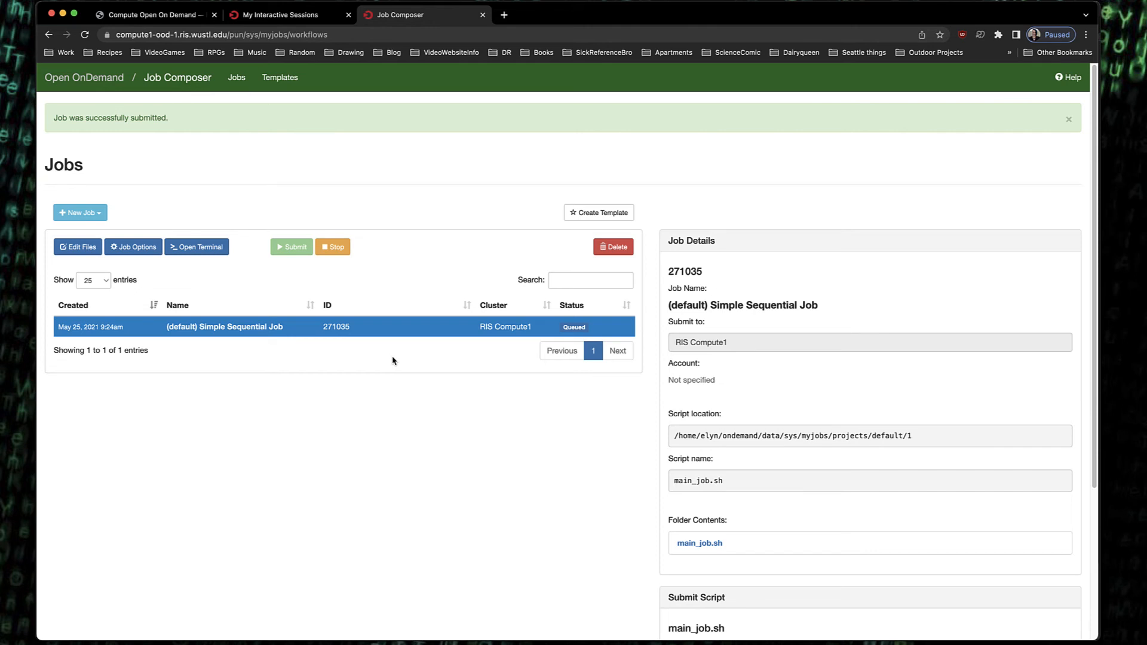
pyautogui.scroll(-5, 393, 361)
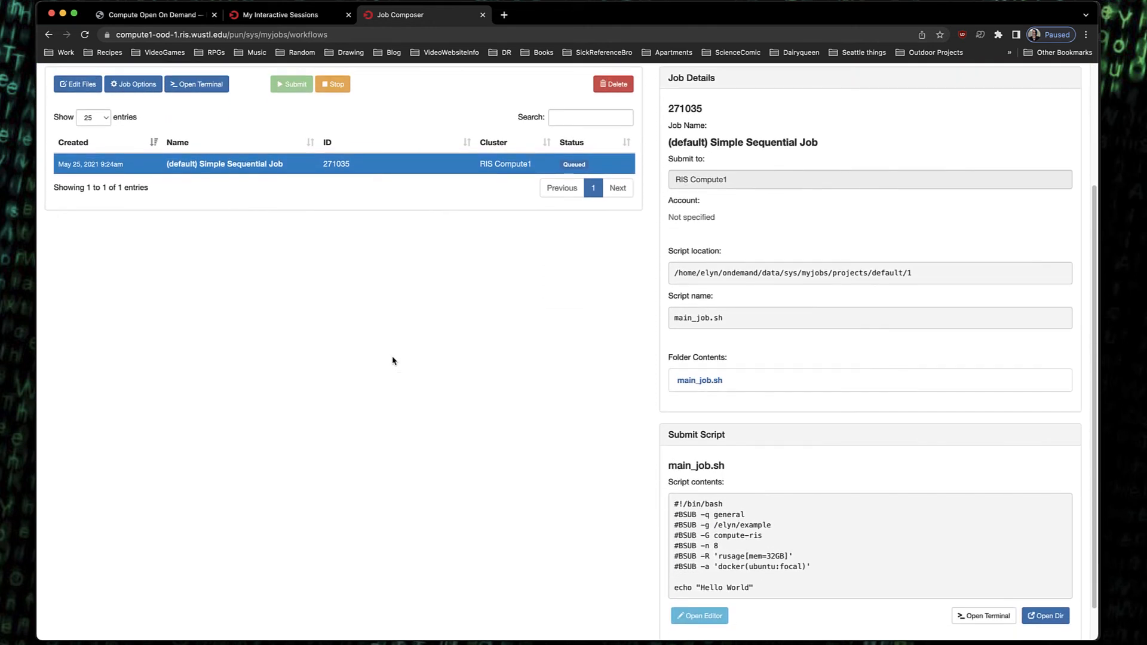
pyautogui.scroll(5, 393, 360)
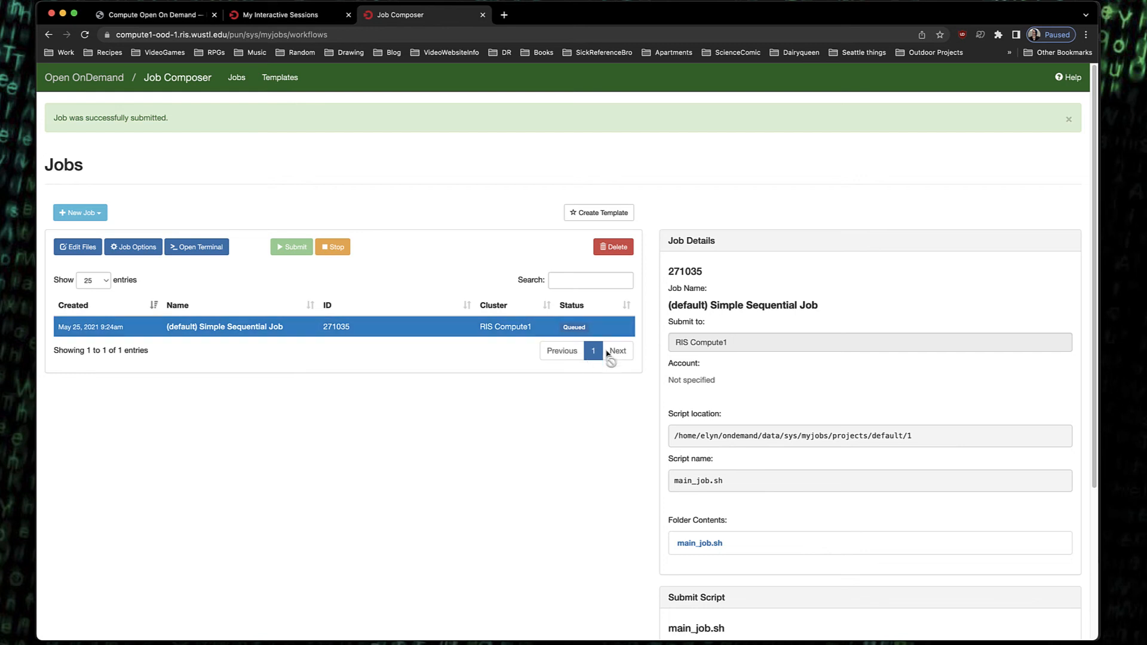
# Delete the submitted job, confirming, and dismiss the job-creation help tip
pyautogui.click(612, 254)
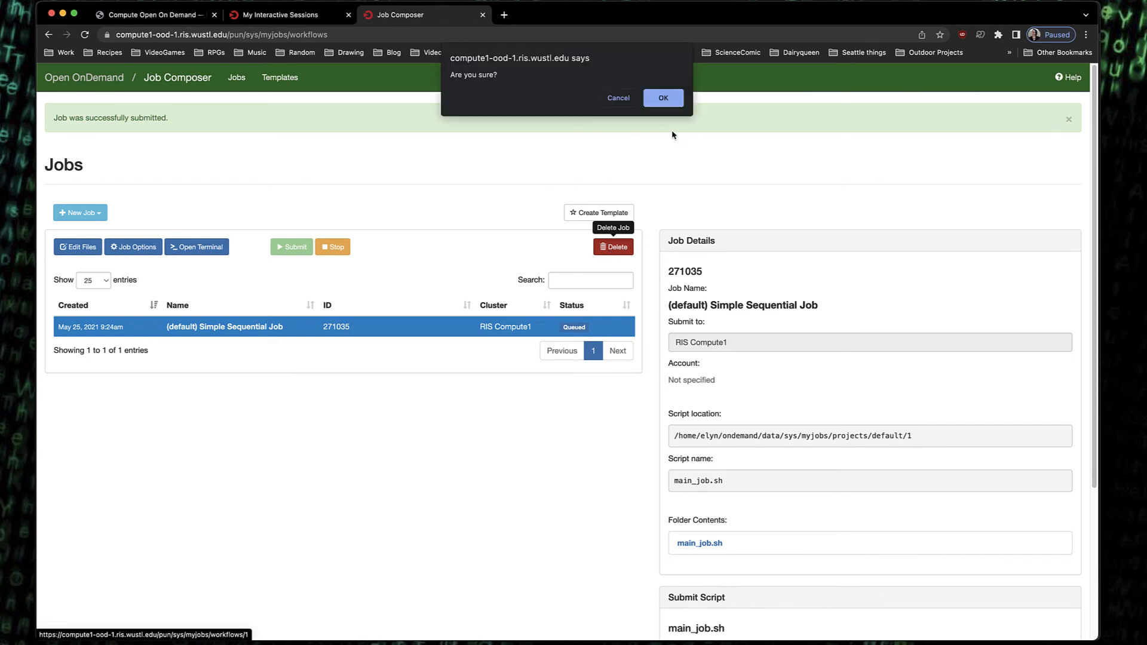
pyautogui.click(663, 98)
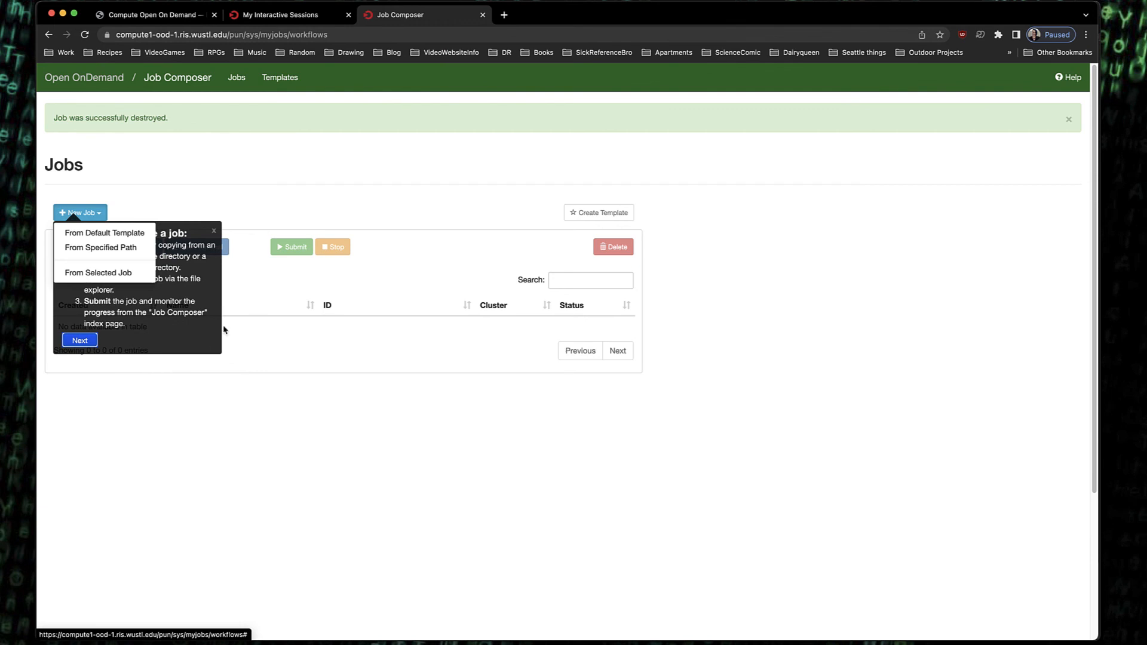
pyautogui.click(212, 389)
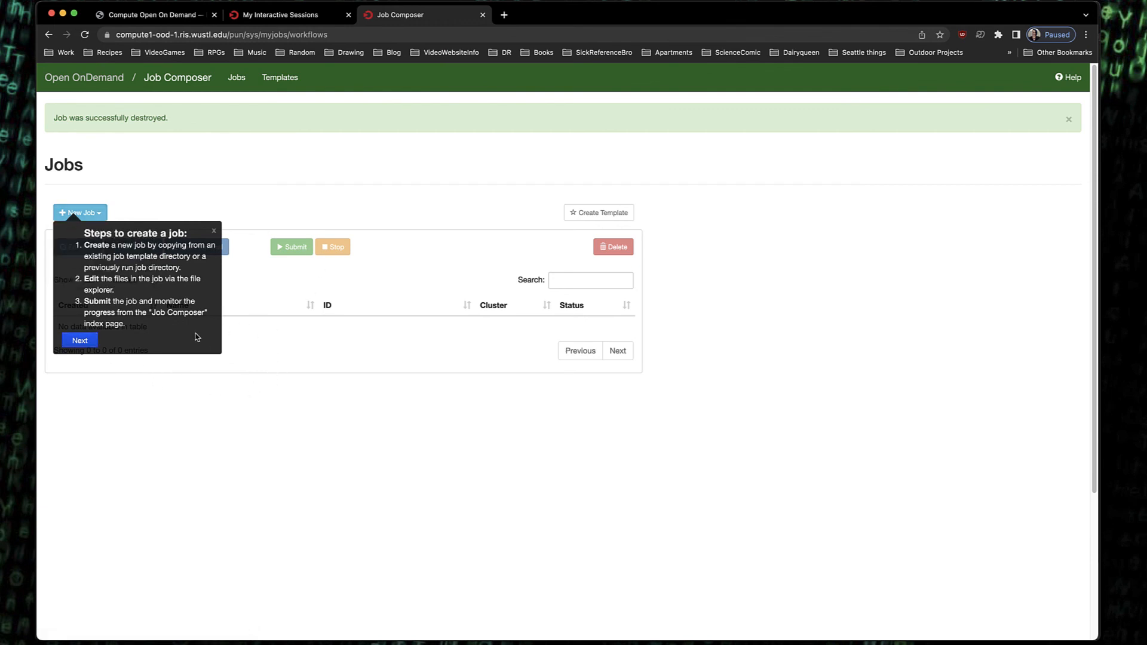
pyautogui.click(212, 232)
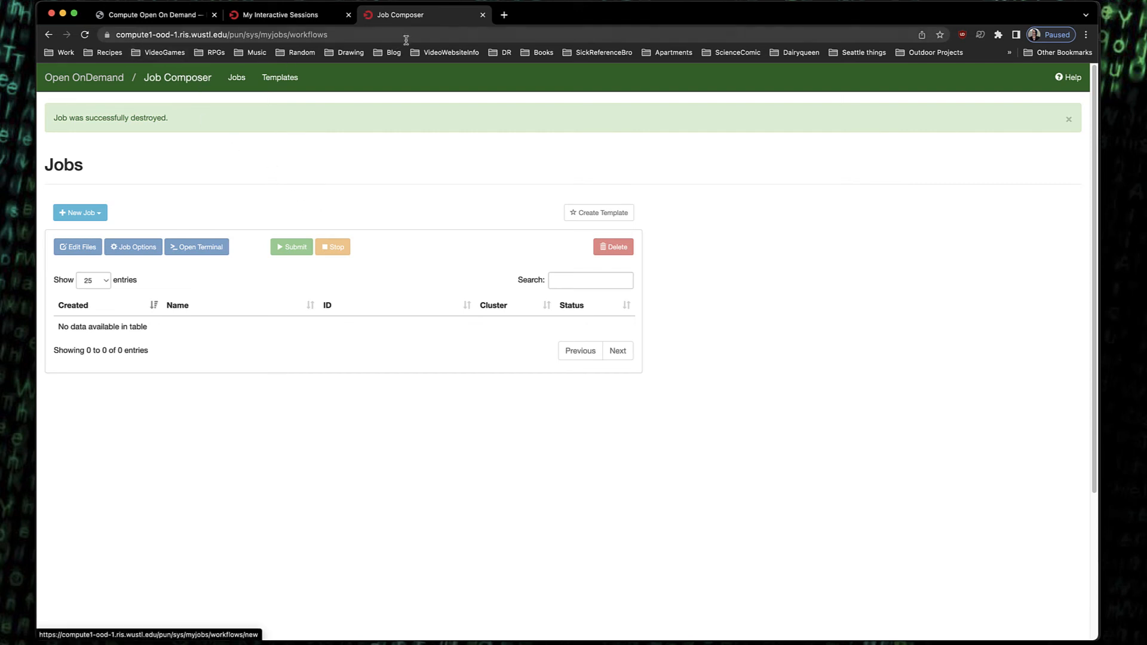
# Close the Job Composer tab and open the home directory in the file explorer
pyautogui.click(483, 15)
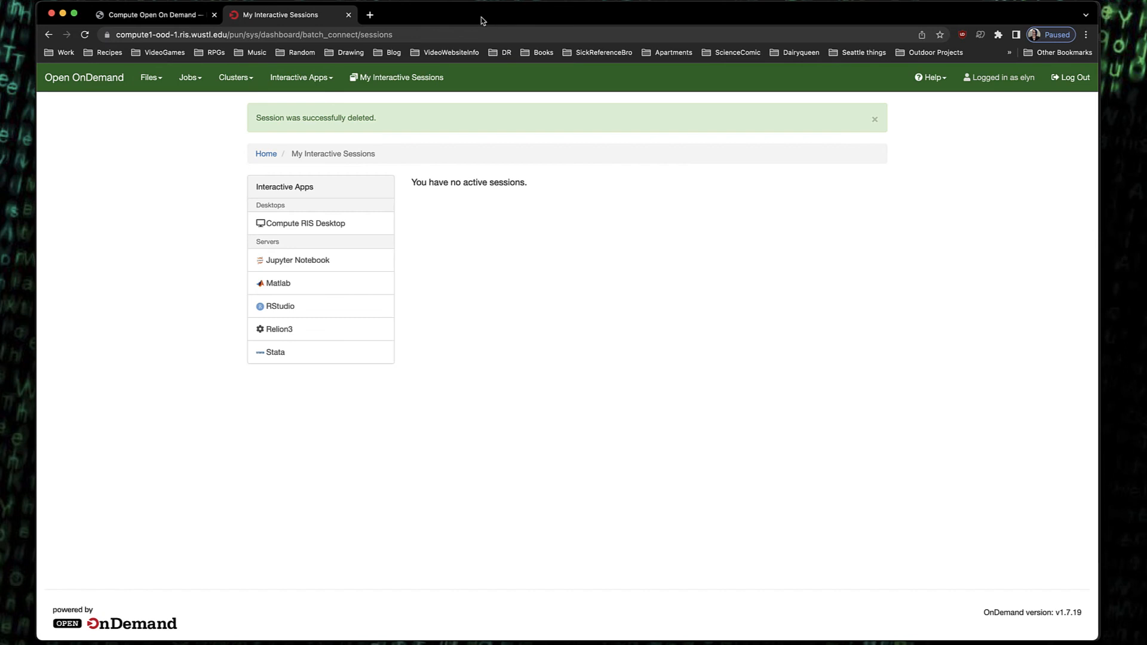
pyautogui.click(157, 80)
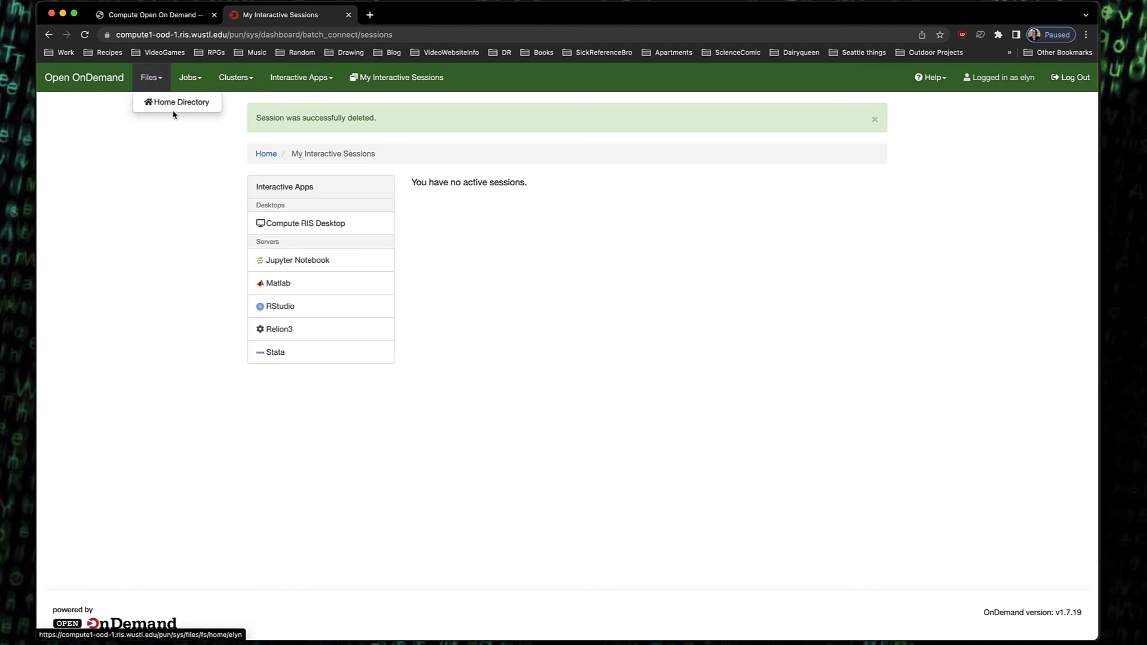
pyautogui.click(175, 105)
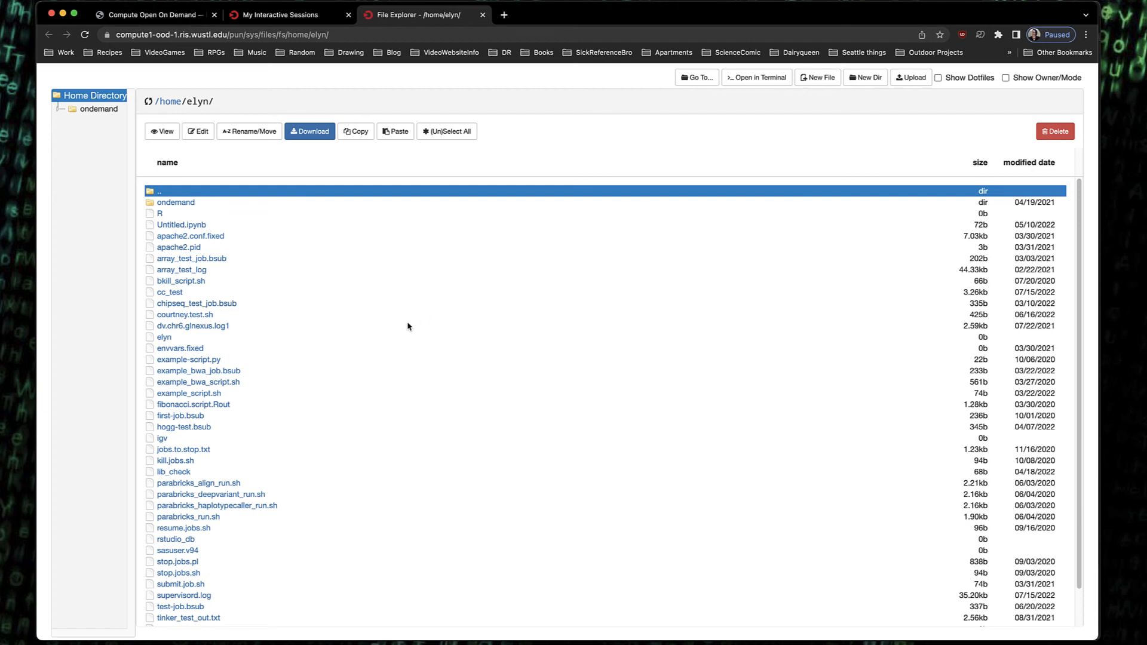
# Browse the home directory listing, open array_test_job.bsub in the file editor, and close the editor tab
pyautogui.scroll(-2, 428, 266)
pyautogui.scroll(2, 428, 266)
pyautogui.scroll(-2, 426, 269)
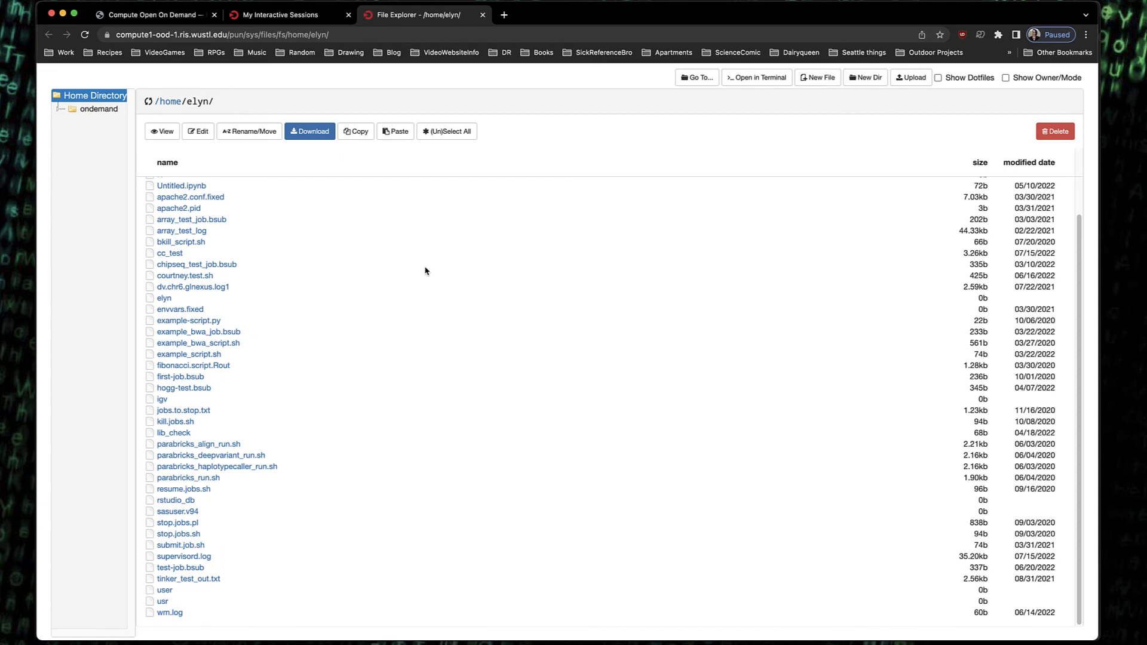
pyautogui.scroll(2, 425, 271)
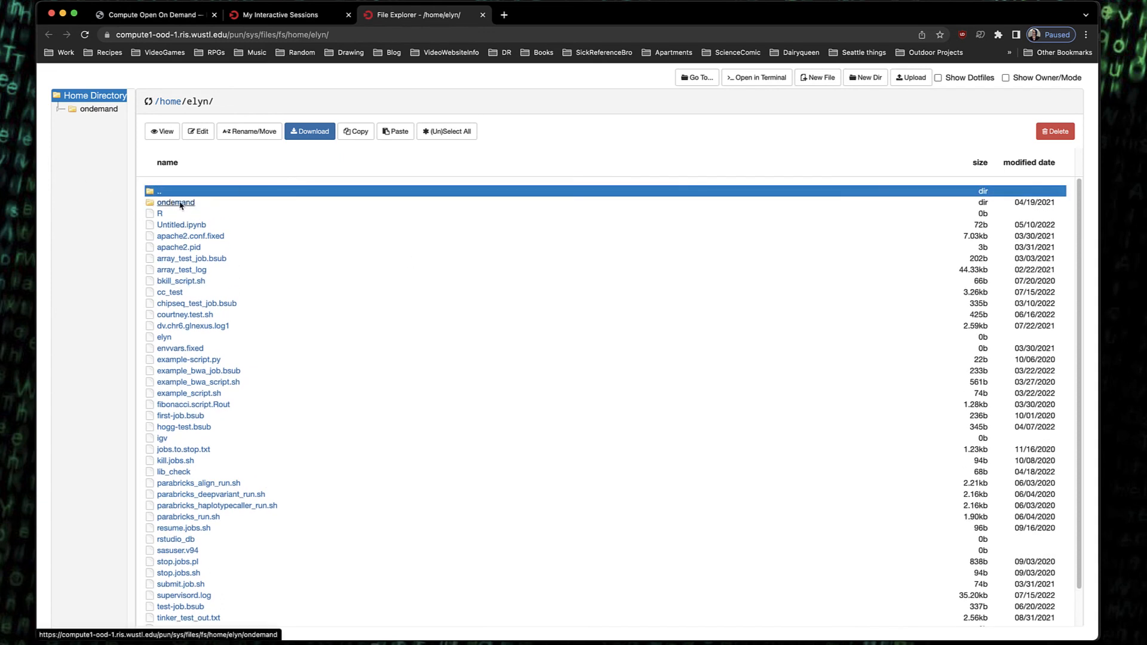
pyautogui.scroll(-2, 242, 230)
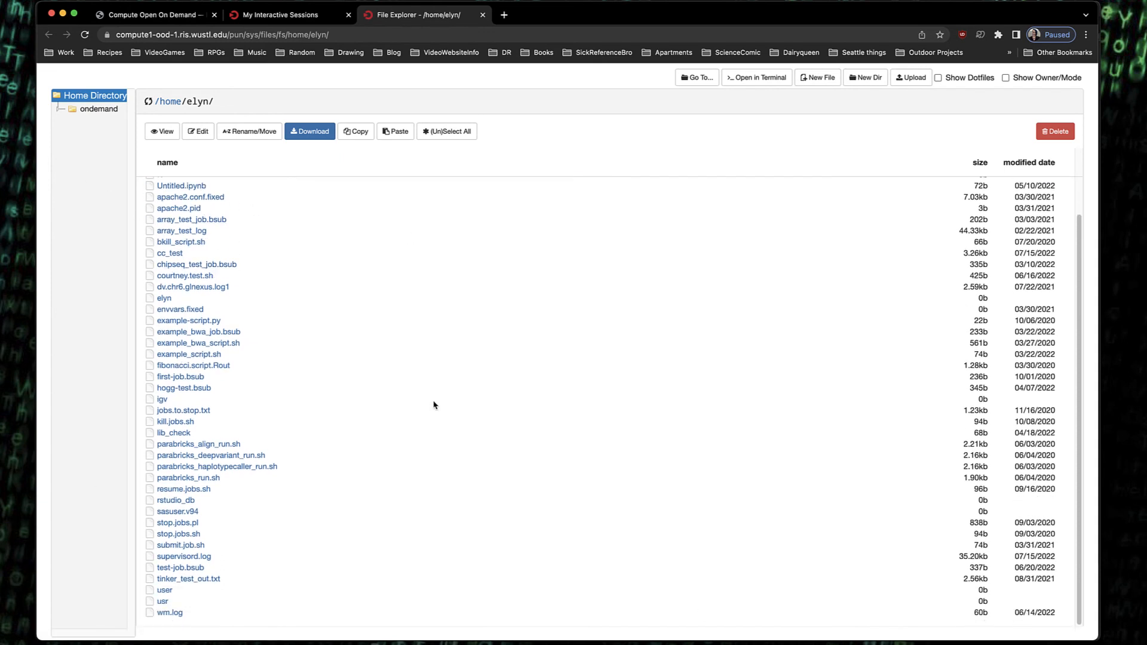
pyautogui.scroll(2, 350, 355)
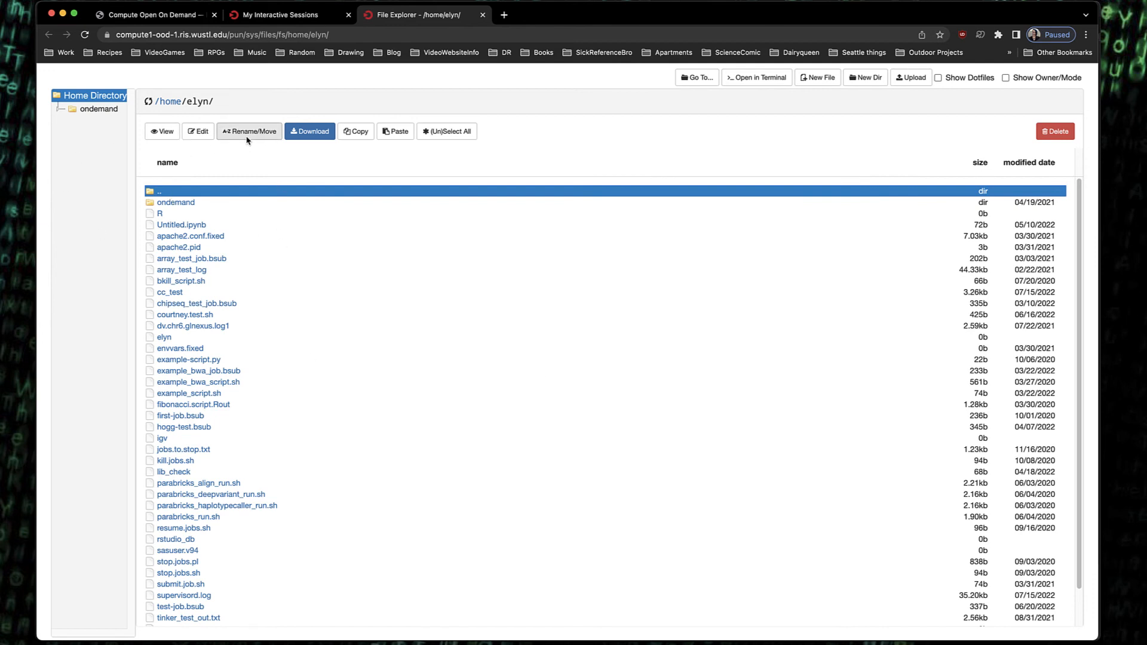
pyautogui.click(270, 261)
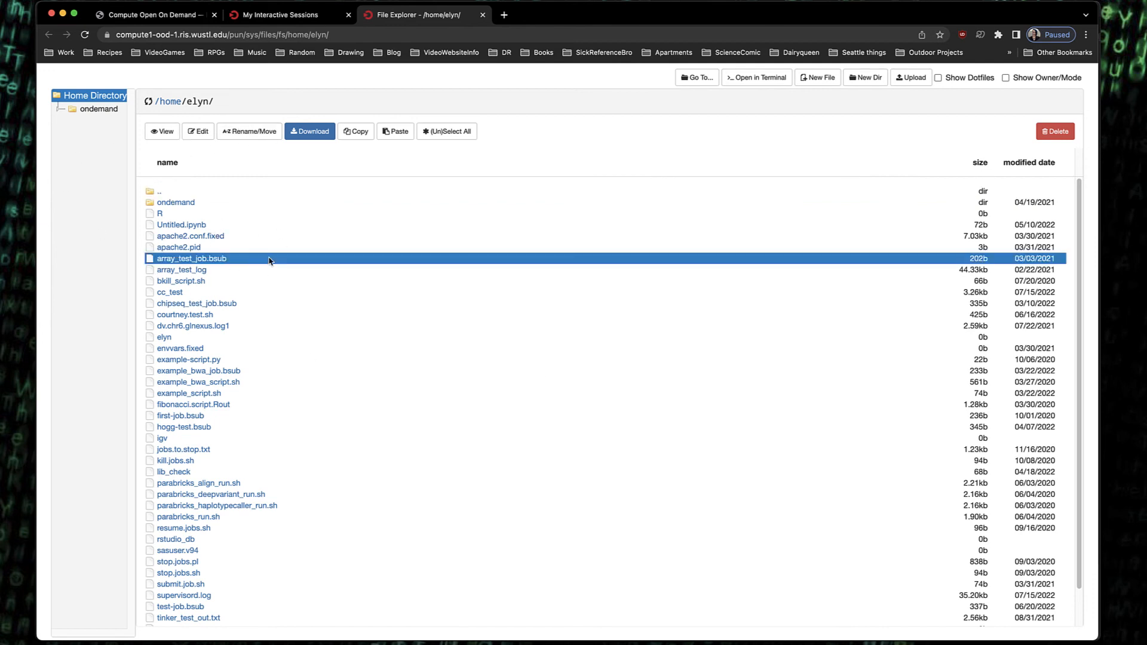
pyautogui.click(197, 132)
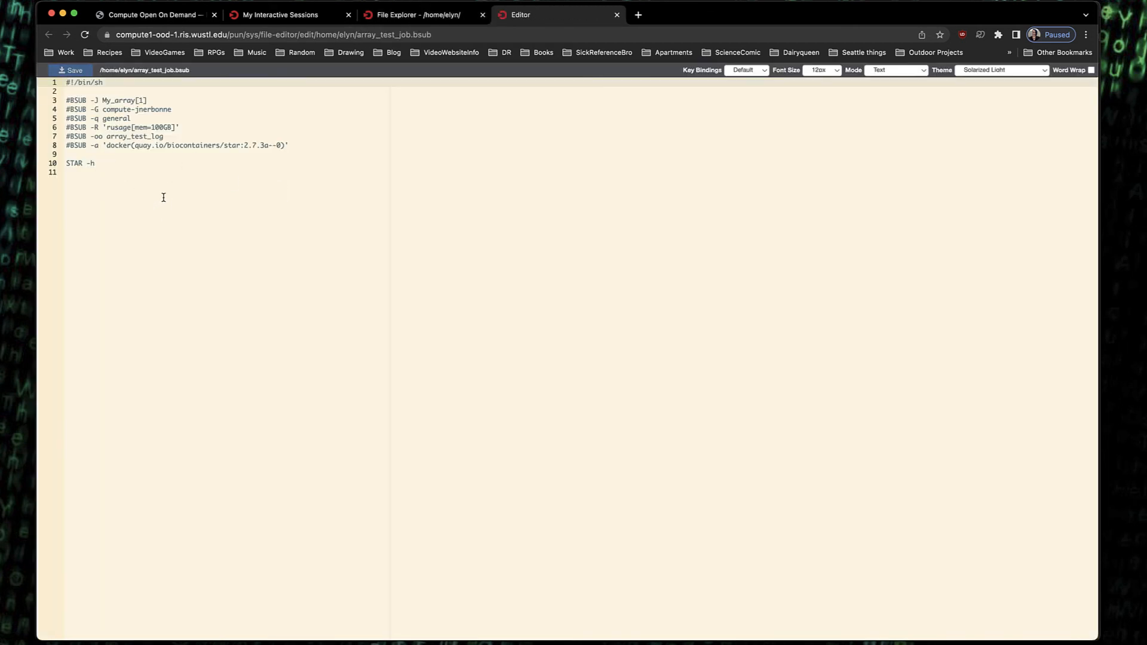
pyautogui.click(617, 15)
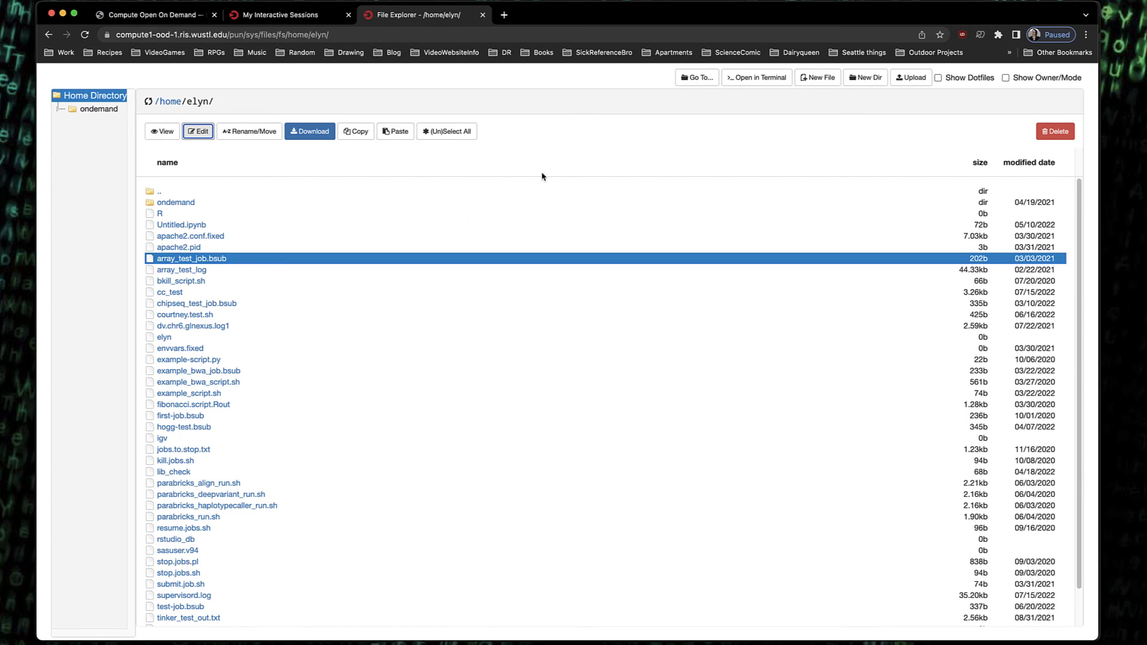
# Start deleting array_test_job.bsub and cancel the deletion
pyautogui.click(1058, 135)
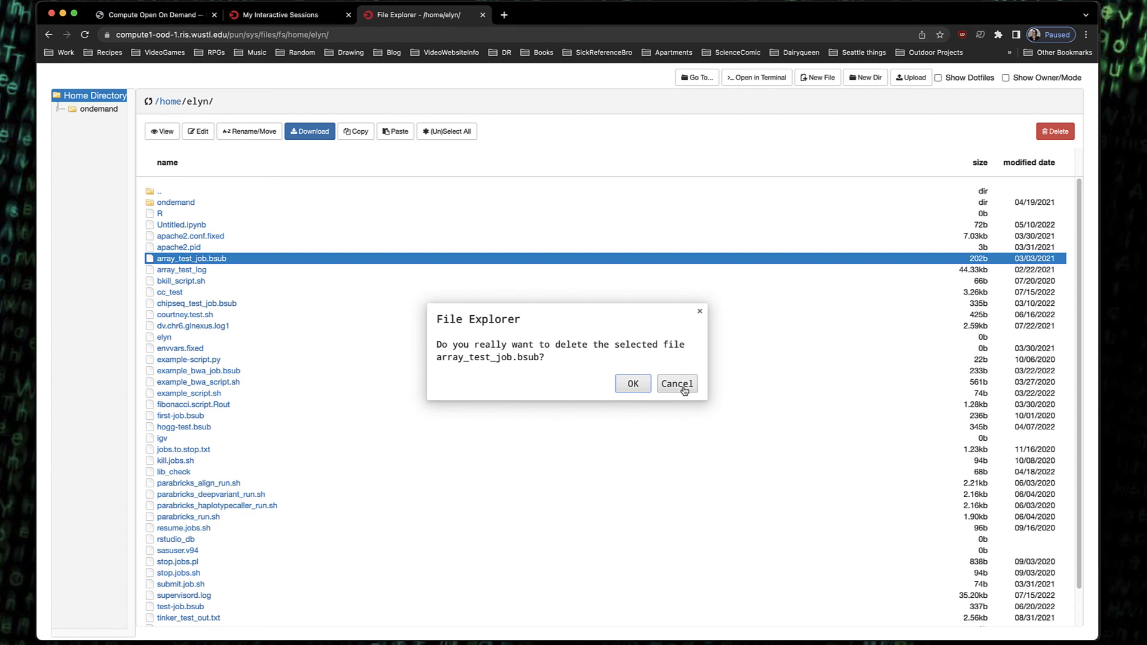
pyautogui.click(688, 389)
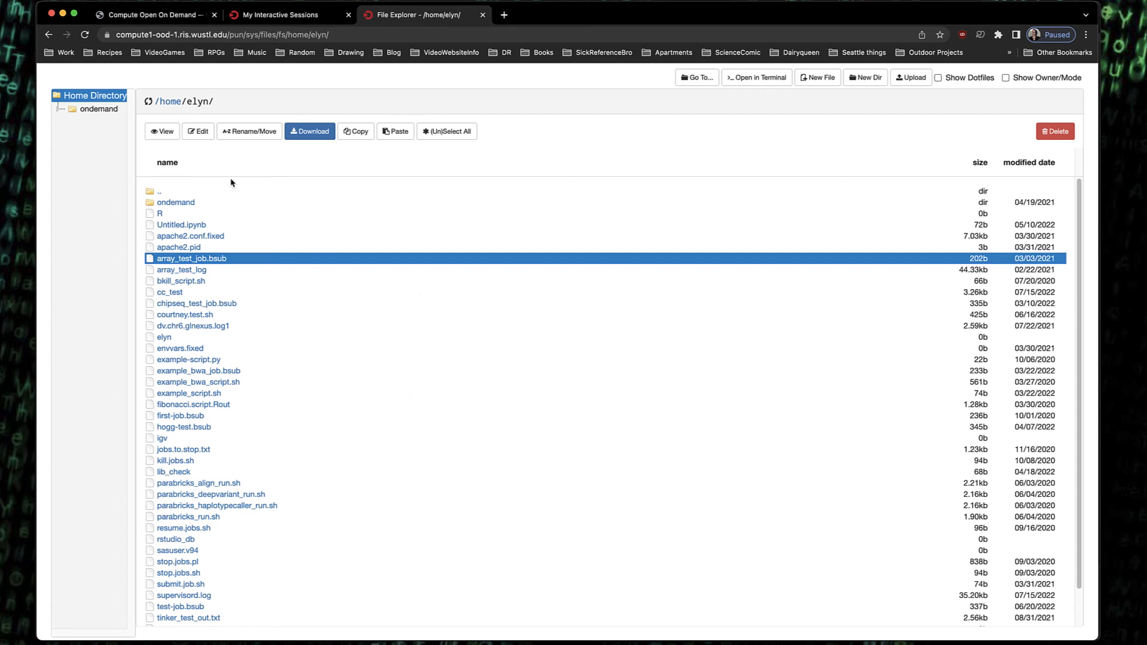
# Close the file explorer tab and look through the dashboard's Files, Clusters, Jobs and Interactive Apps menus
pyautogui.click(483, 15)
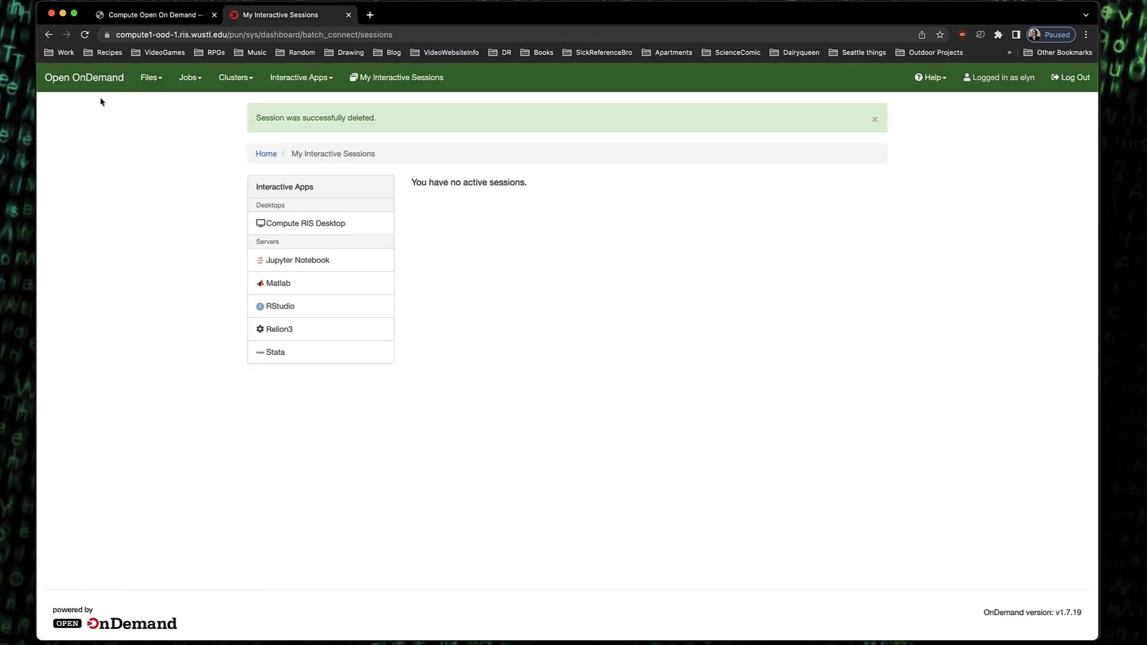
pyautogui.click(160, 80)
pyautogui.click(163, 80)
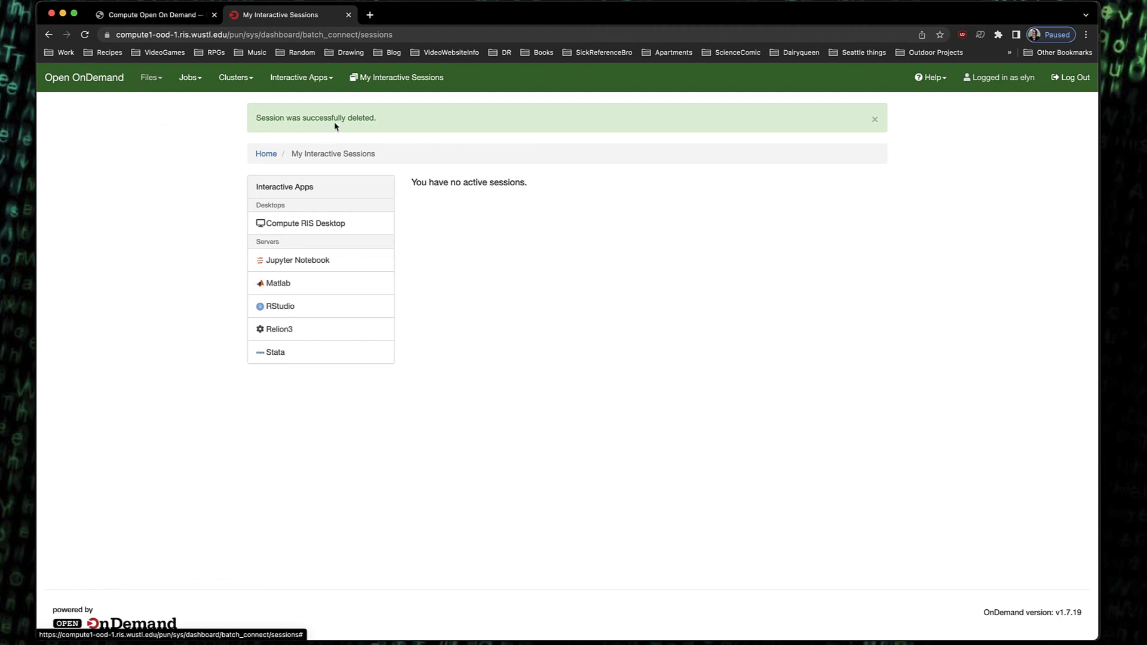
pyautogui.click(250, 80)
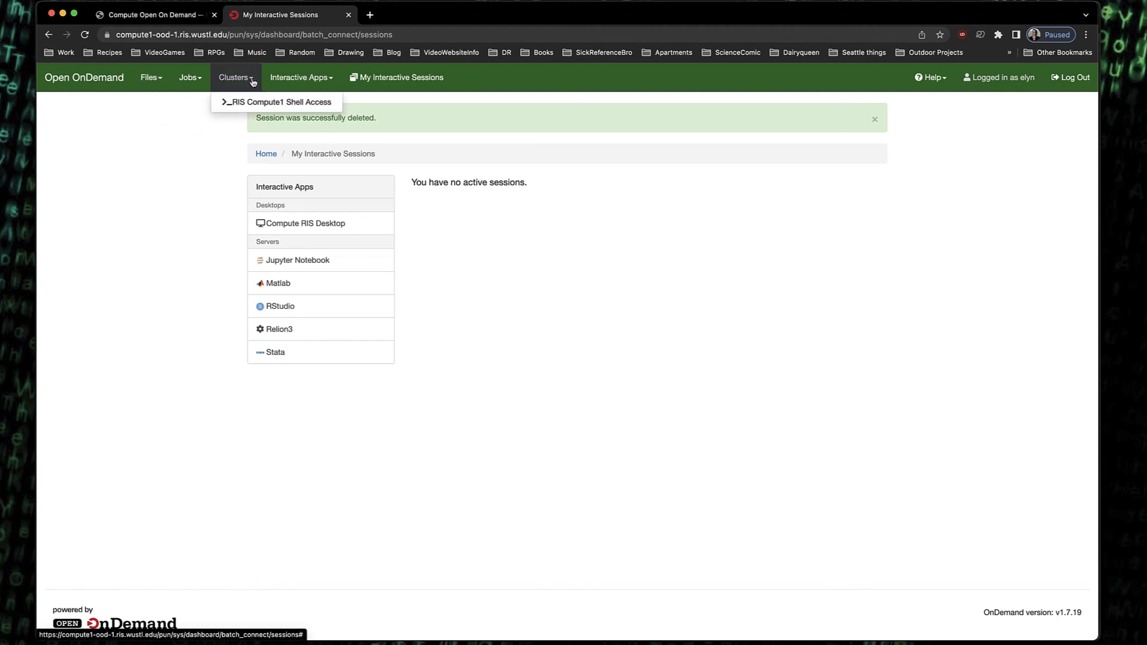
pyautogui.click(200, 81)
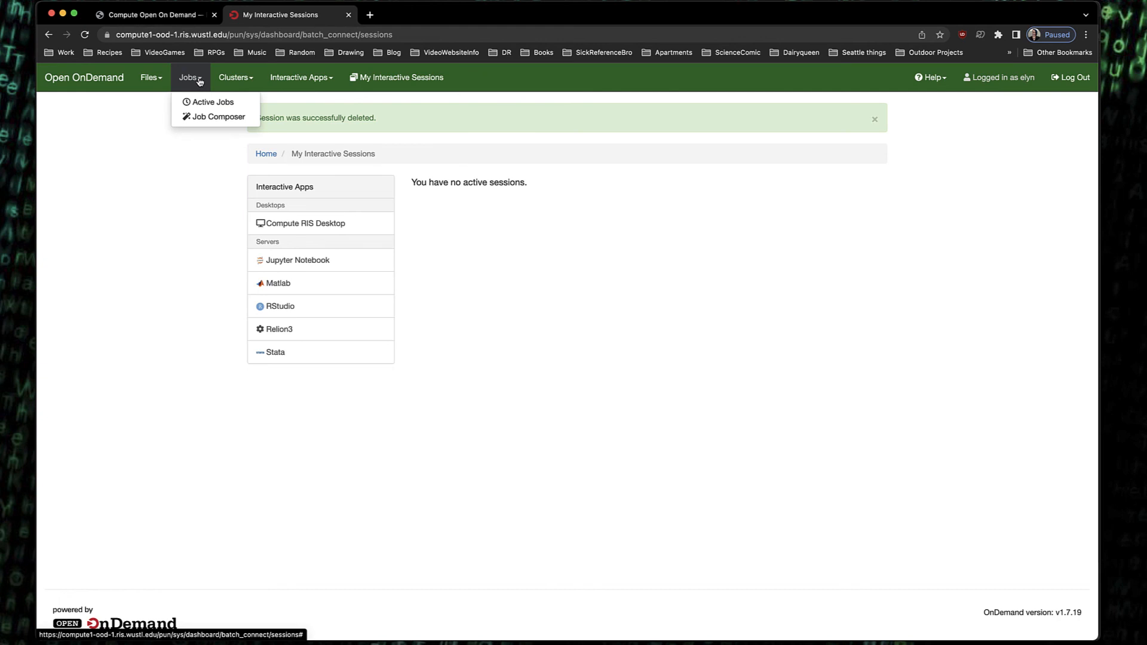
pyautogui.click(331, 80)
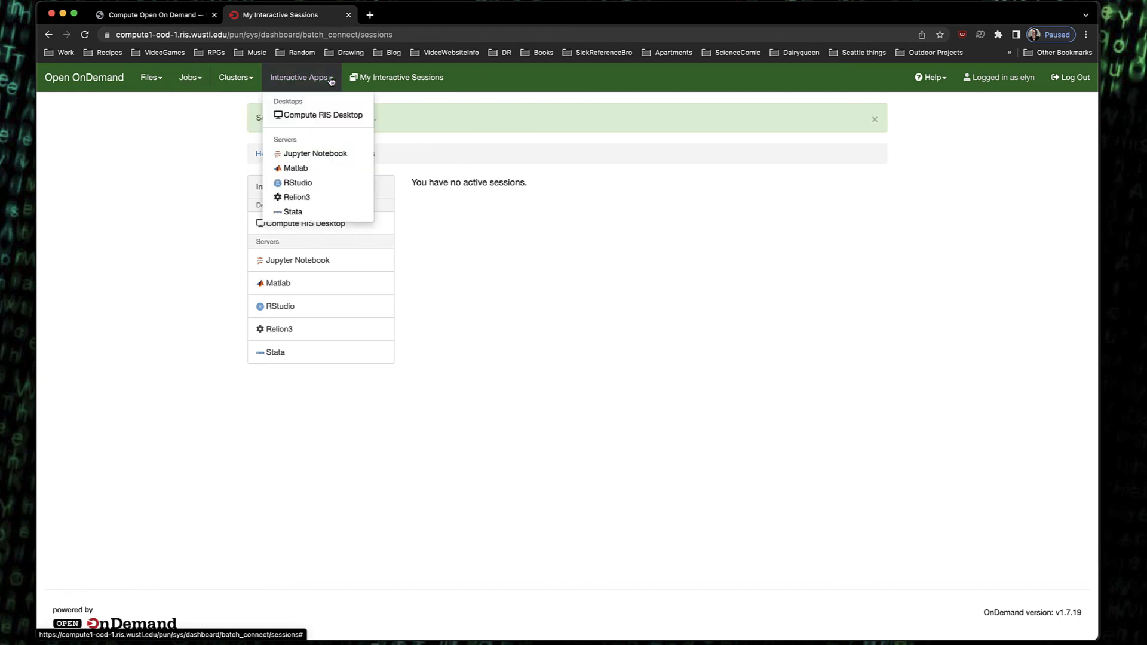
# Launch a Compute RIS Desktop interactive session with the default settings
pyautogui.click(316, 117)
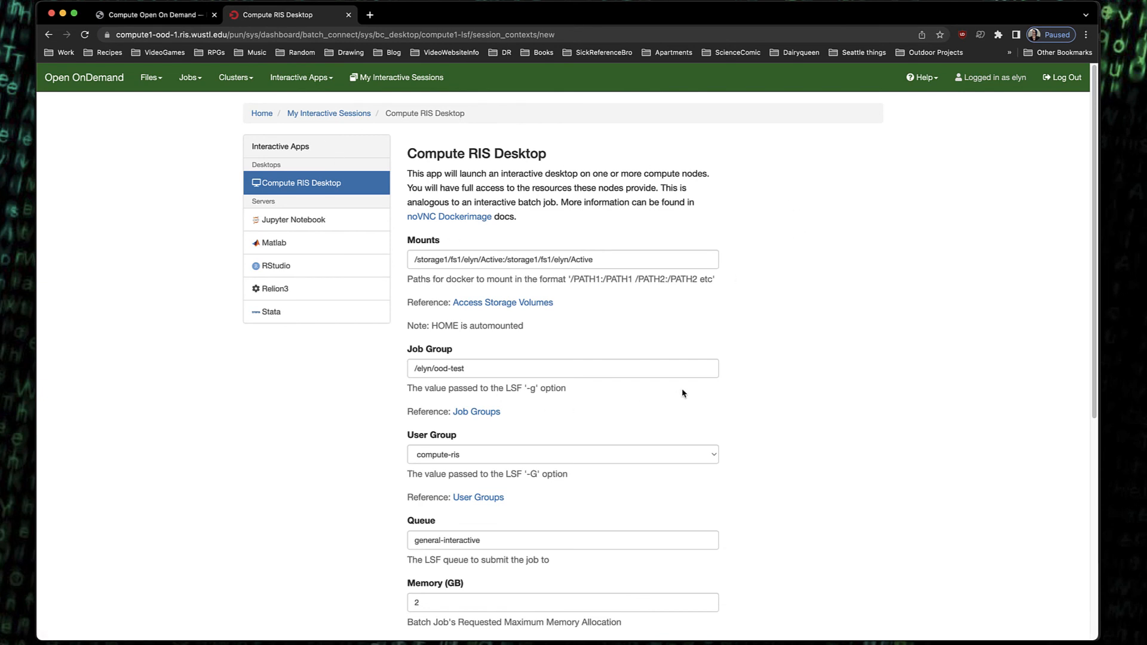
pyautogui.scroll(-3, 705, 418)
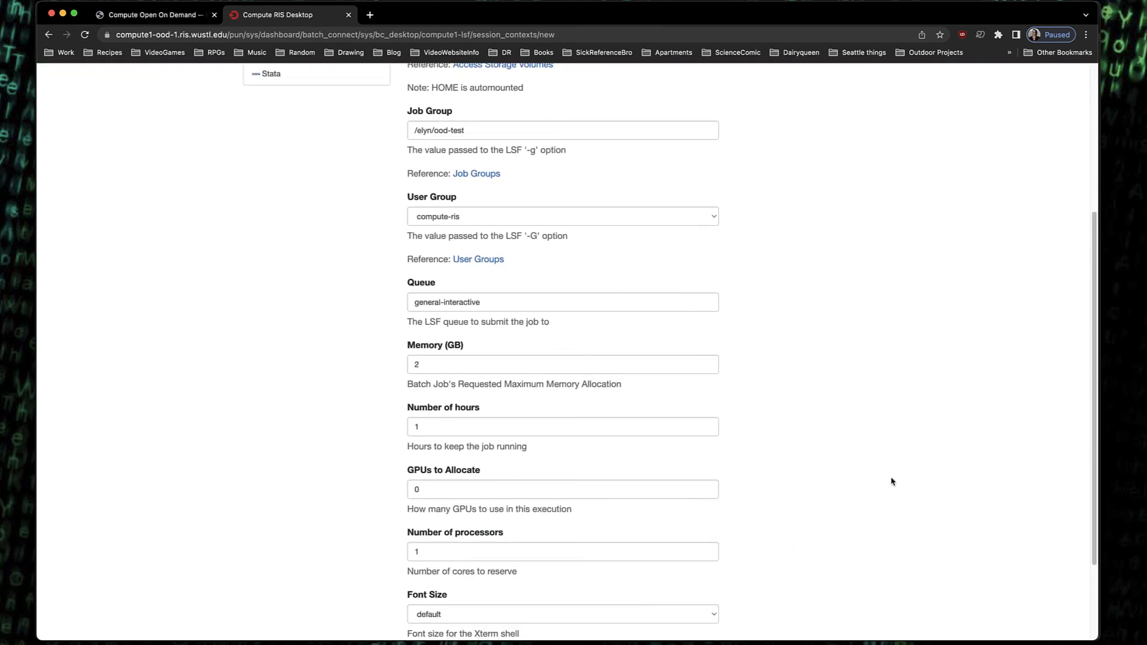
pyautogui.scroll(-1, 599, 431)
pyautogui.scroll(-2, 600, 431)
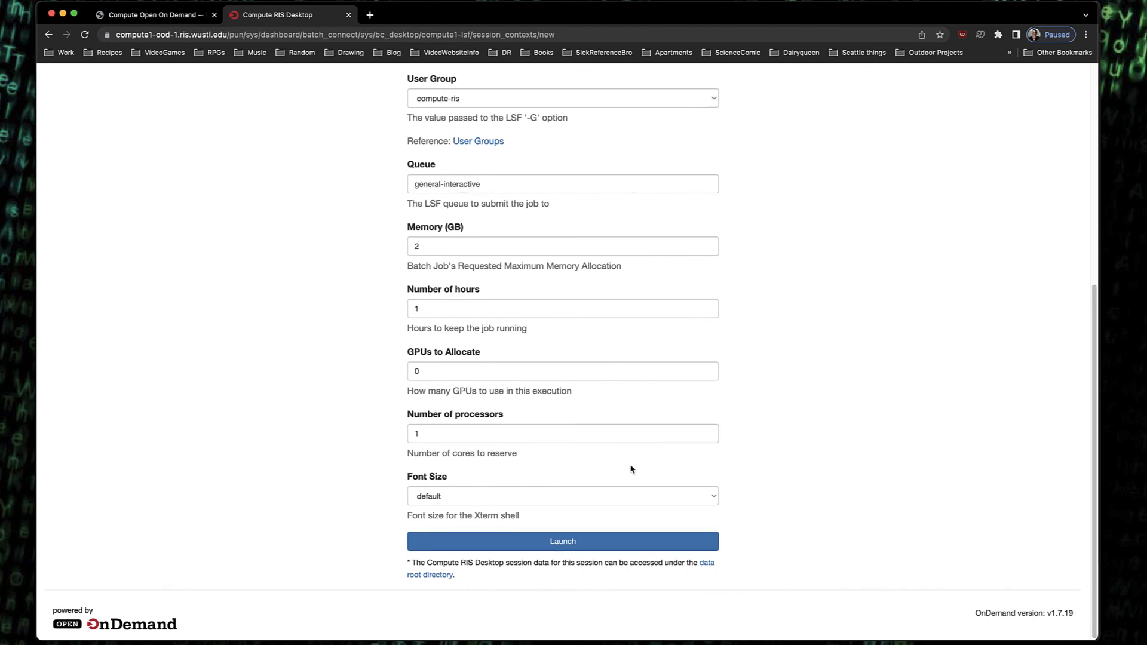
pyautogui.click(569, 542)
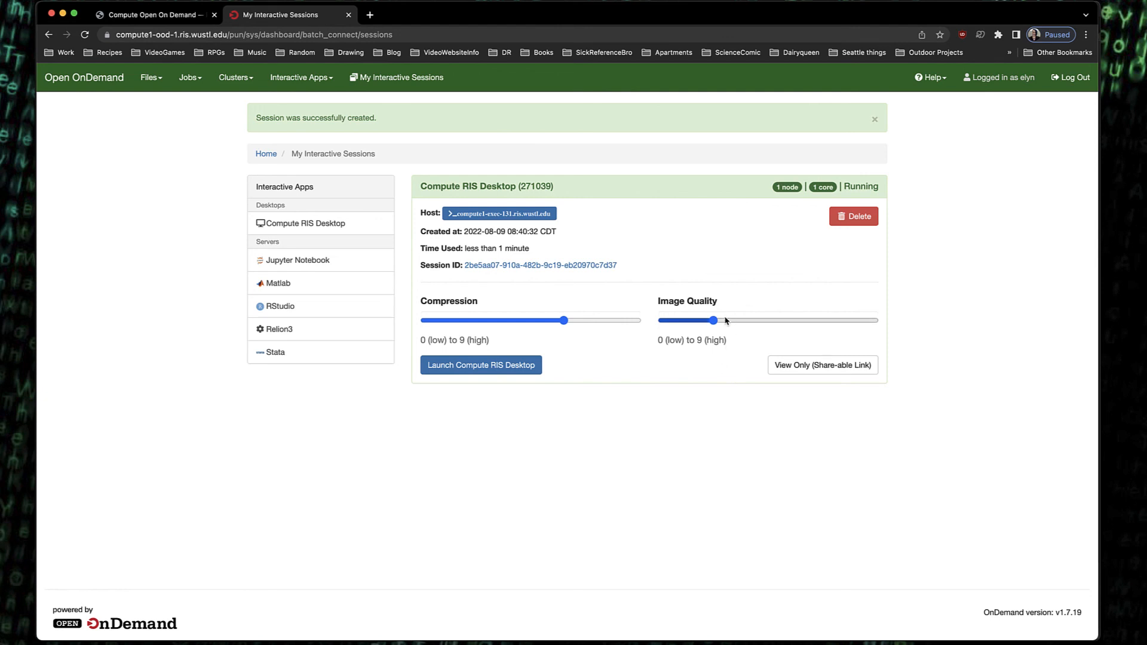
# Set the session's image quality and compression to maximum and launch the Compute RIS Desktop
pyautogui.moveTo(716, 322); pyautogui.dragTo(901, 325)
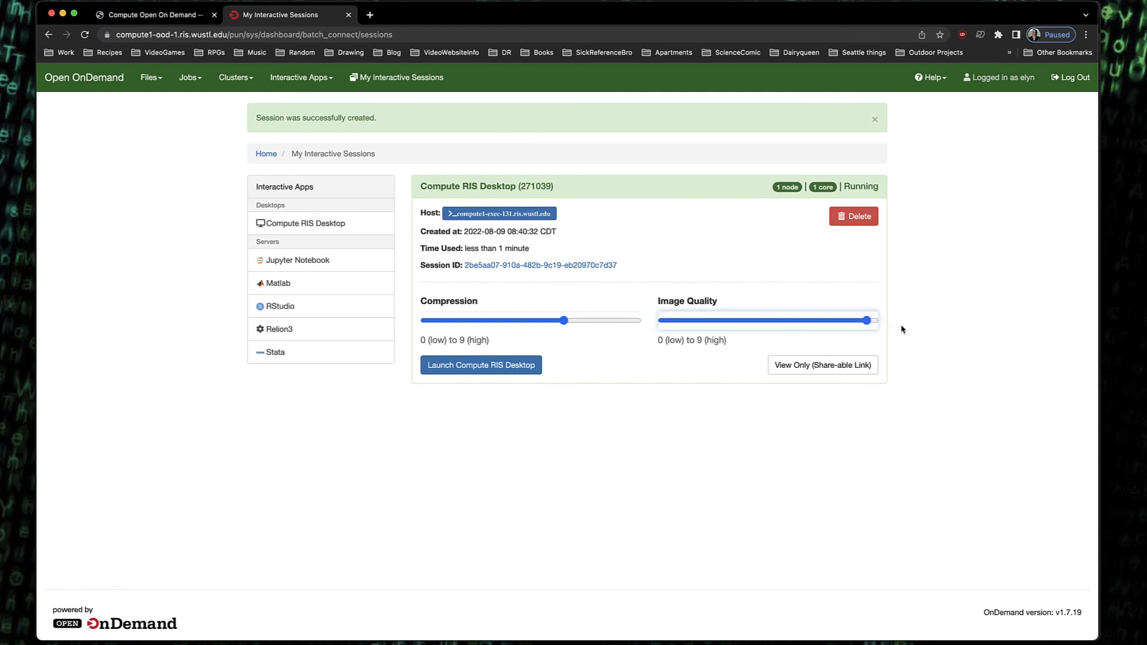
pyautogui.moveTo(567, 325); pyautogui.dragTo(630, 325)
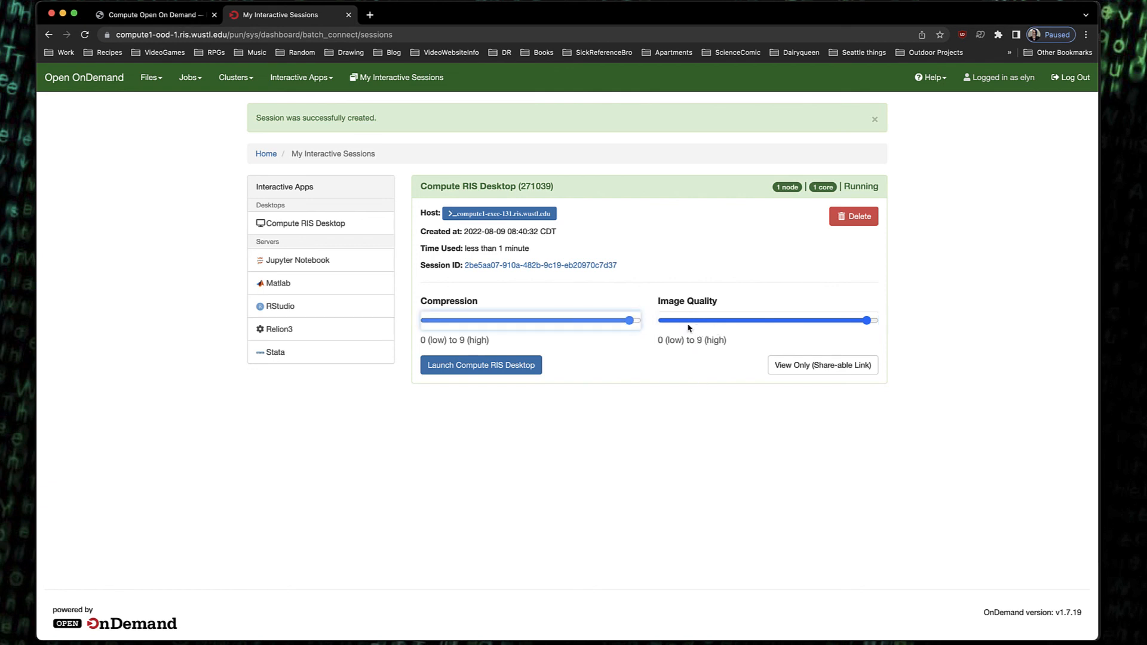
pyautogui.click(511, 366)
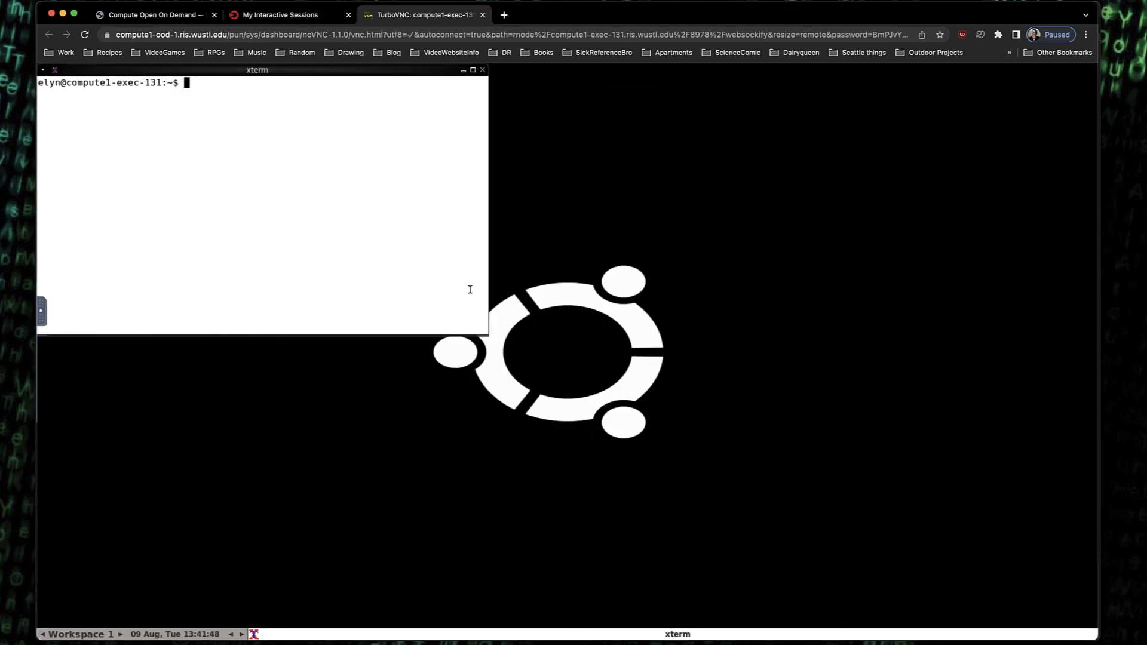
# Move the xterm window around the desktop and open the fluxbox root menu and the noVNC control bar
pyautogui.moveTo(251, 76); pyautogui.dragTo(656, 158)
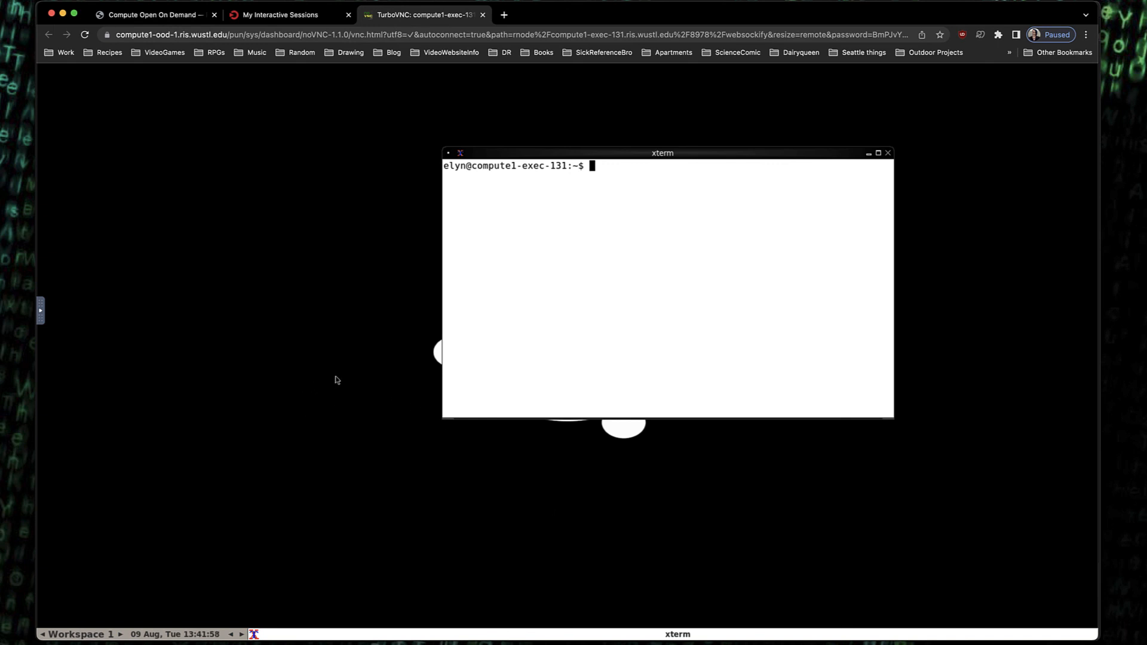
pyautogui.rightClick(188, 275)
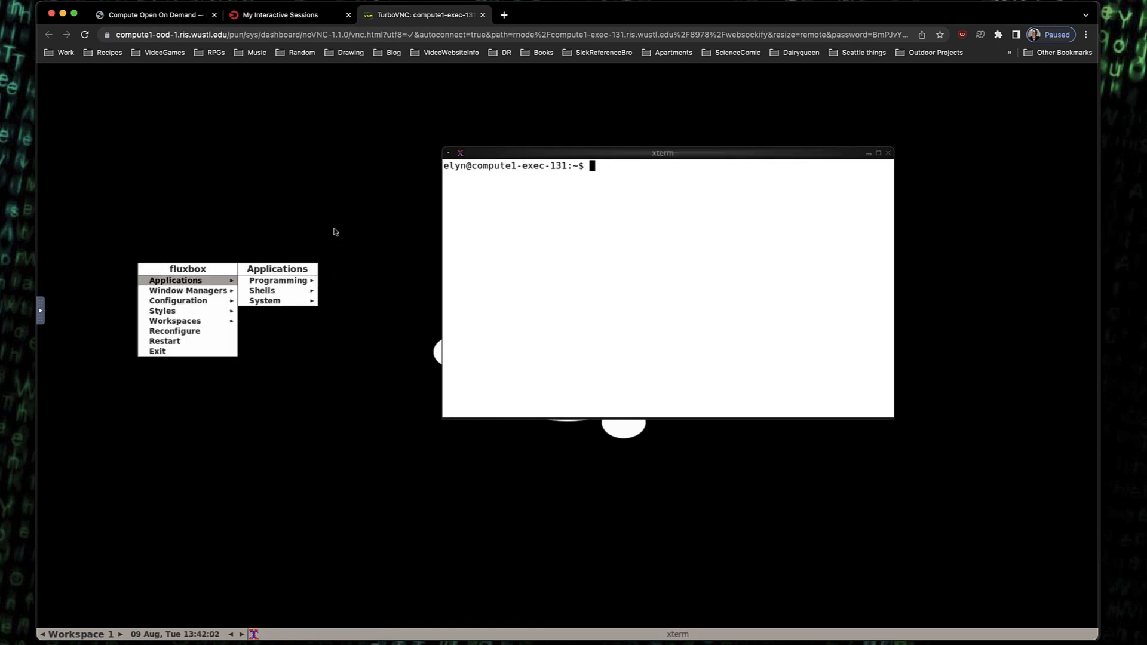
pyautogui.click(214, 208)
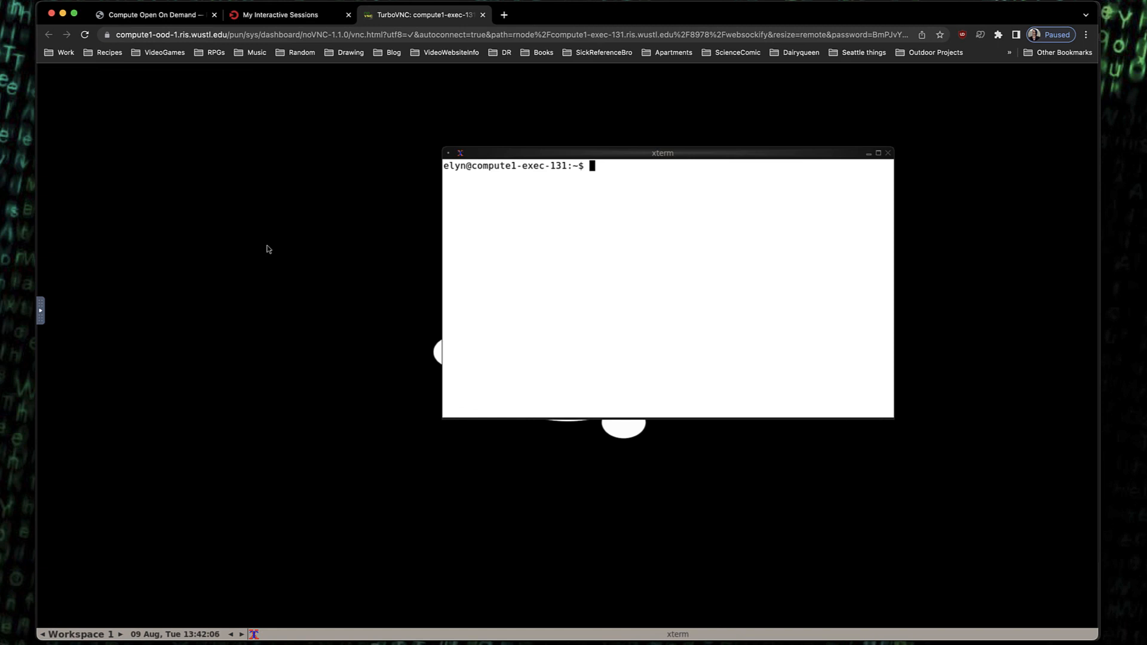
pyautogui.moveTo(712, 154); pyautogui.dragTo(851, 146)
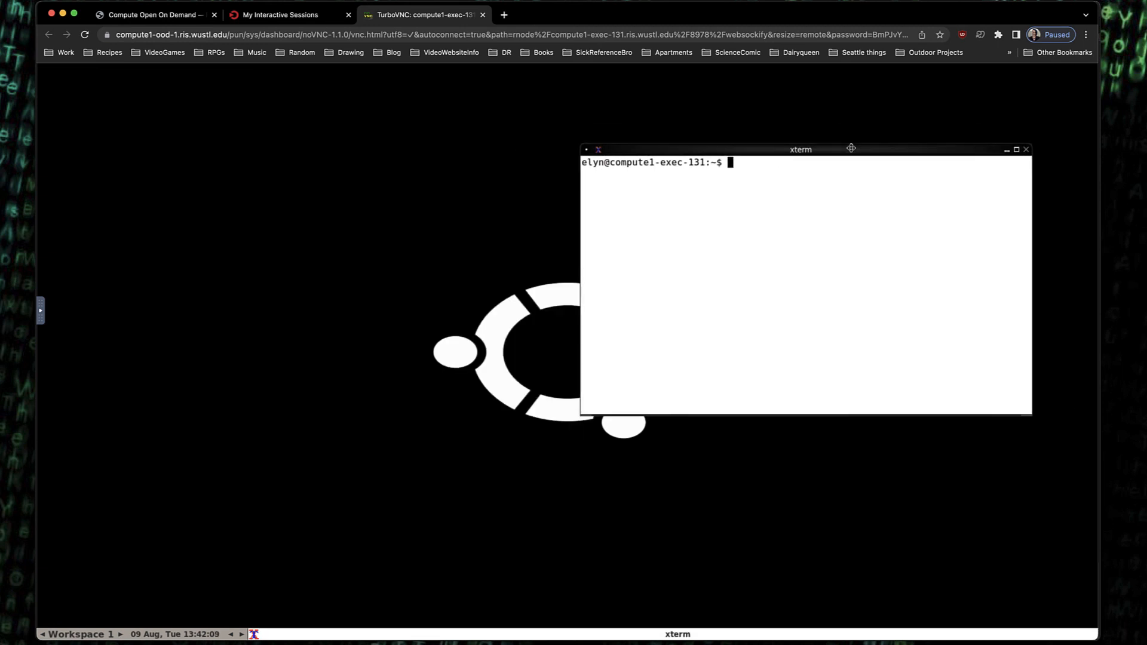
pyautogui.click(39, 311)
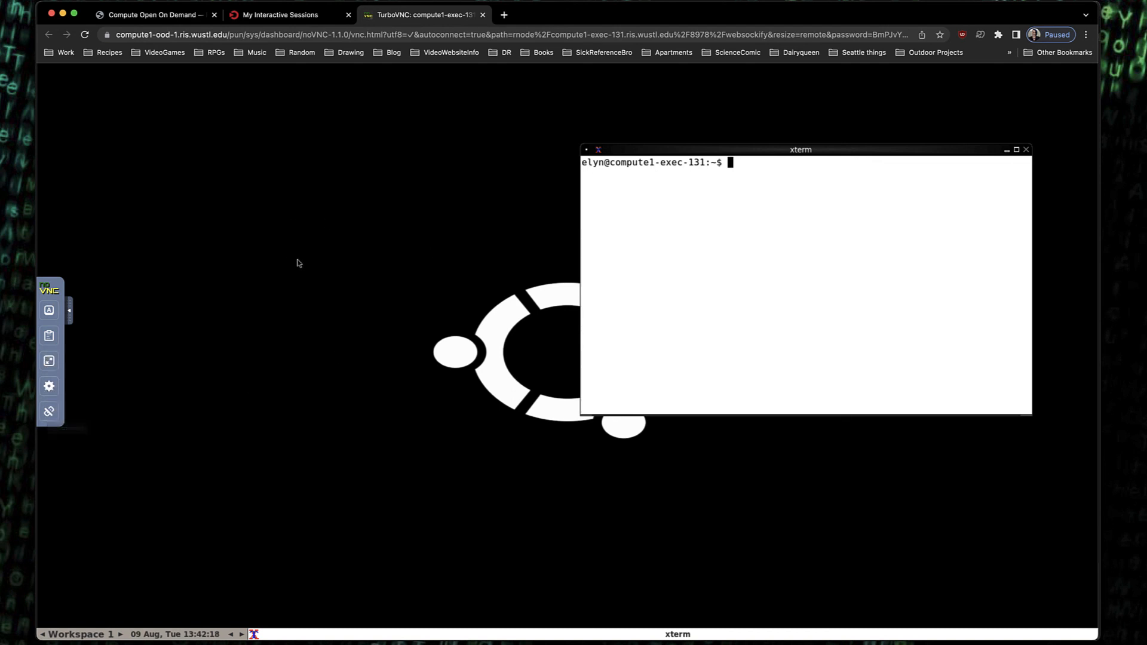
pyautogui.rightClick(186, 220)
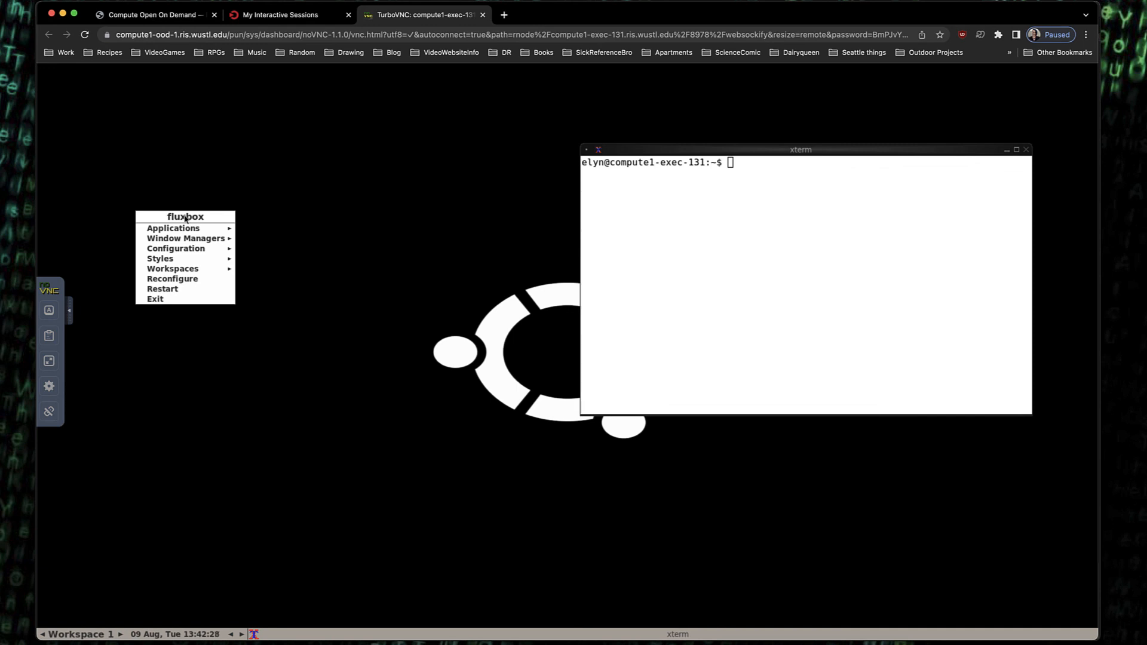
pyautogui.moveTo(187, 230)
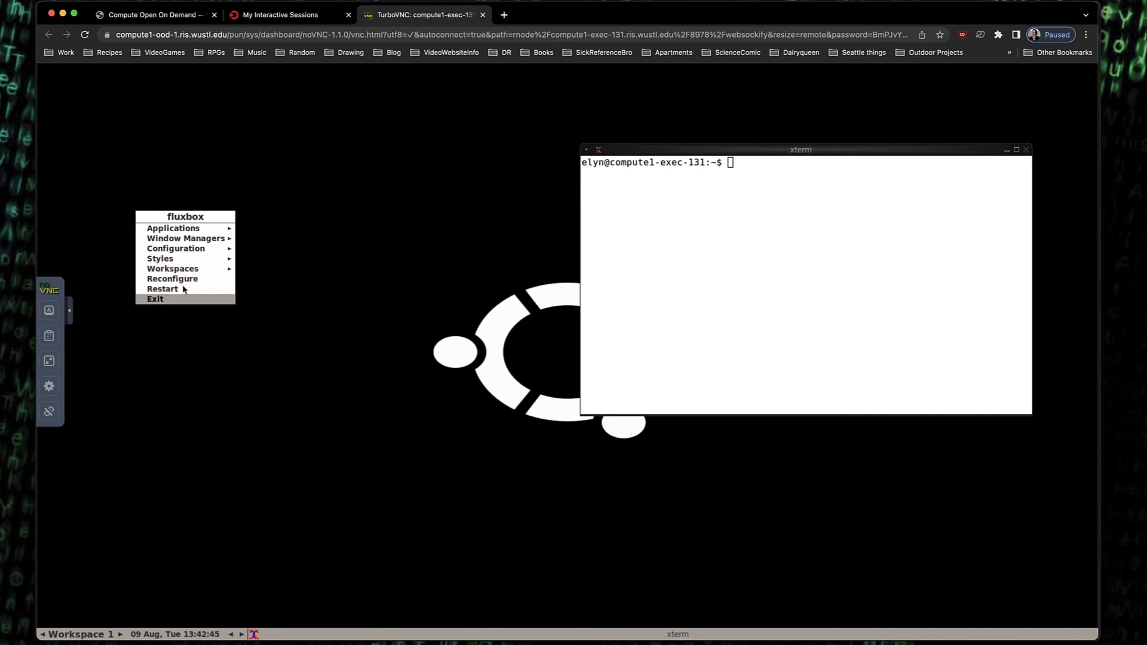
# Center the xterm window and list the home directory with ls
pyautogui.moveTo(824, 152); pyautogui.dragTo(563, 197)
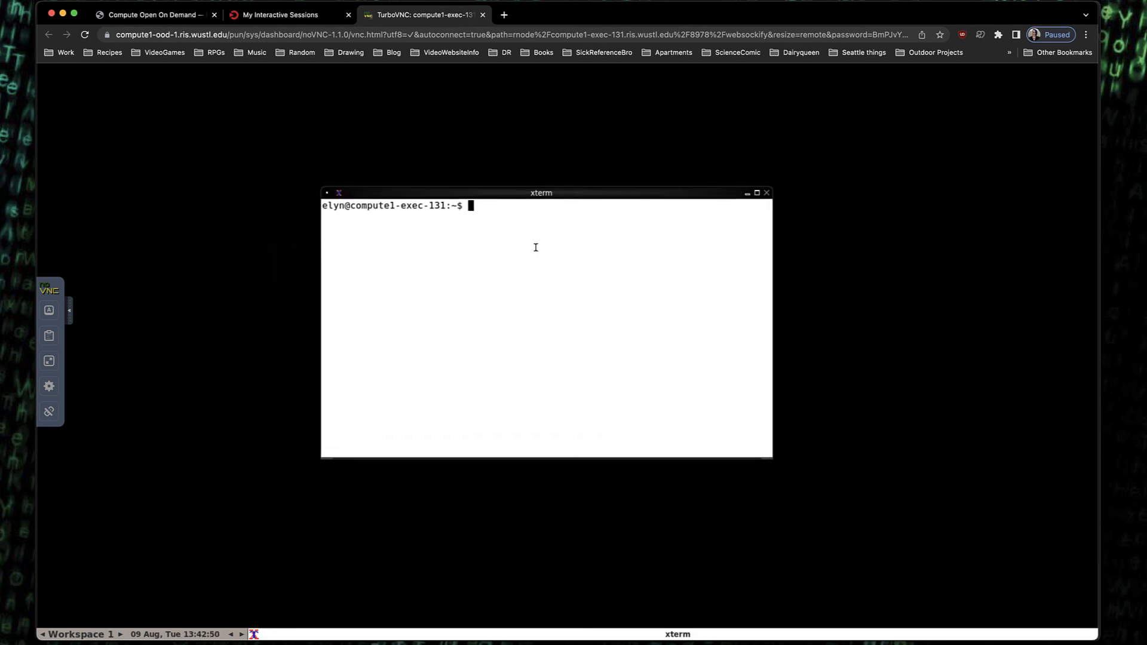
pyautogui.write('ls')
pyautogui.press('Return')
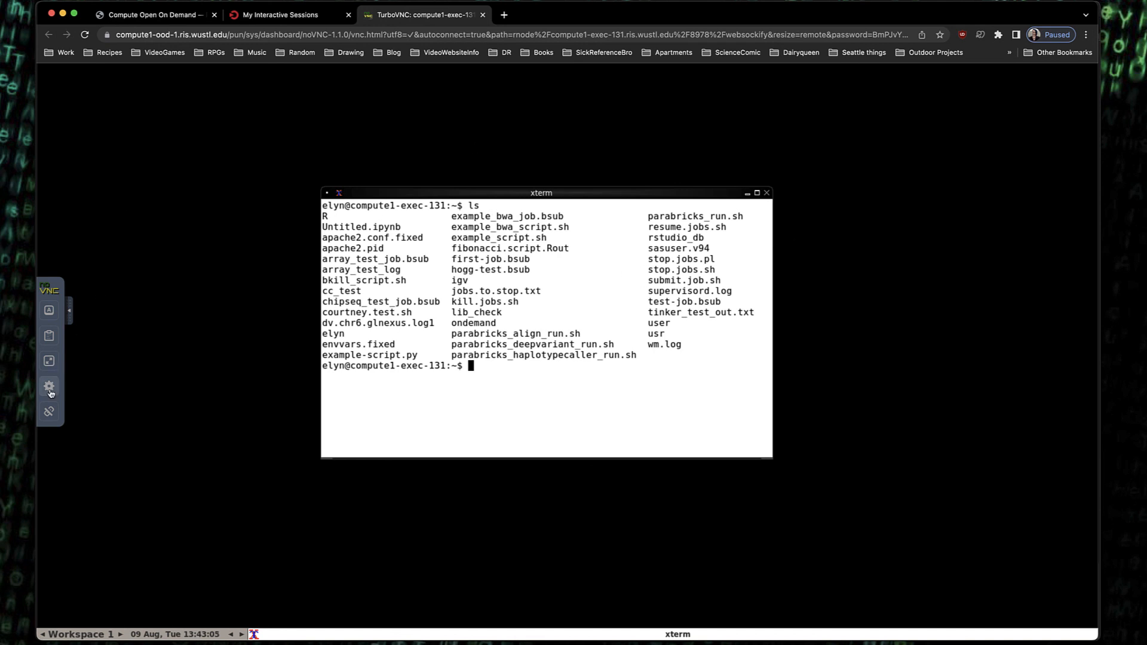
# Disconnect from the remote desktop and close its browser tab
pyautogui.click(49, 412)
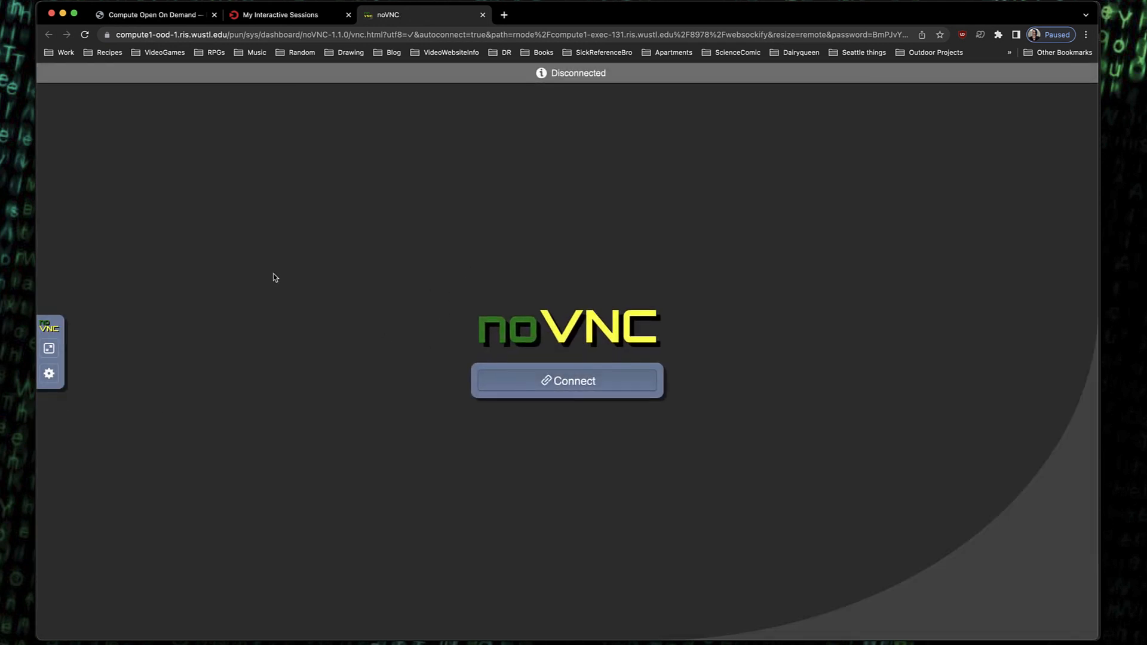
pyautogui.click(483, 15)
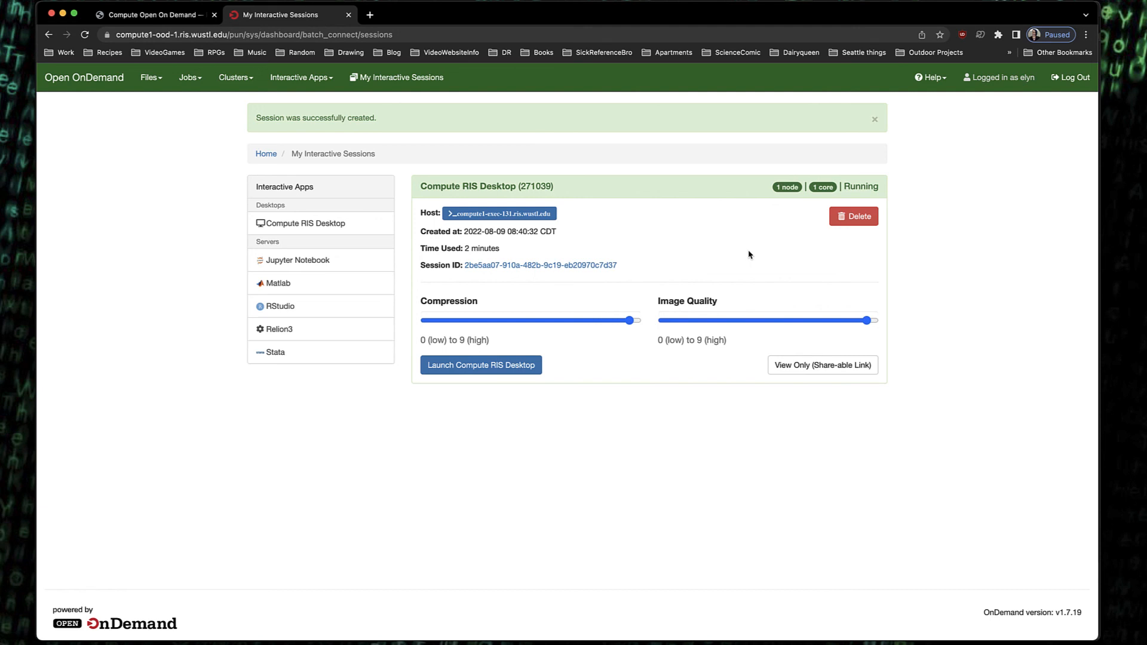
# Reload the sessions page and delete the running Compute RIS Desktop session
pyautogui.click(85, 37)
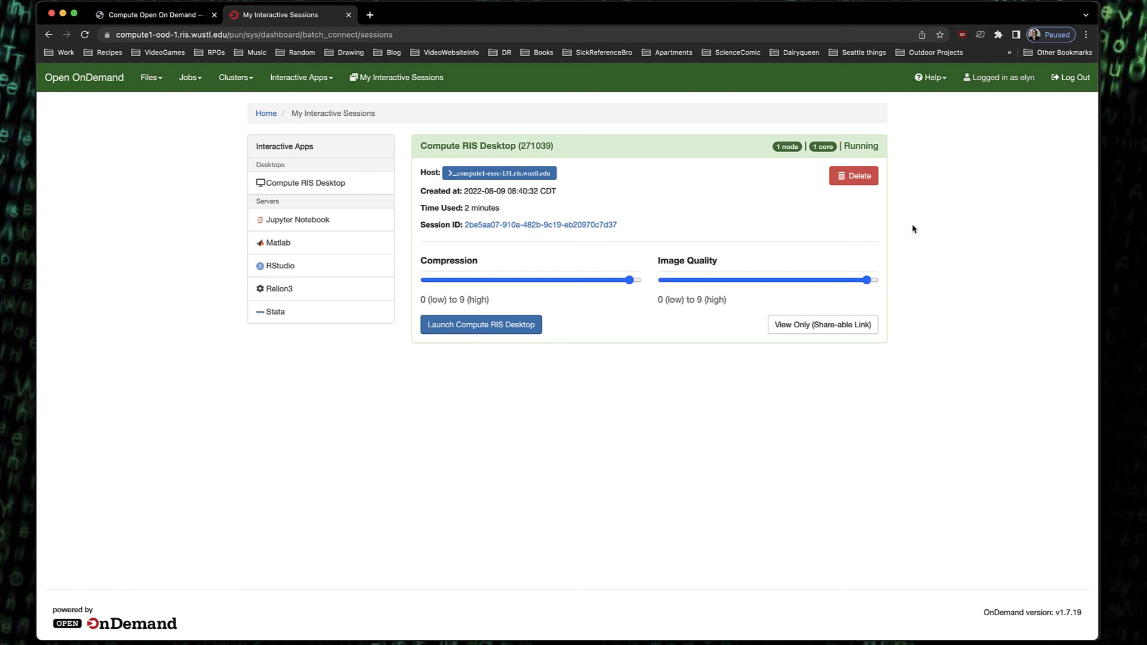
pyautogui.click(854, 182)
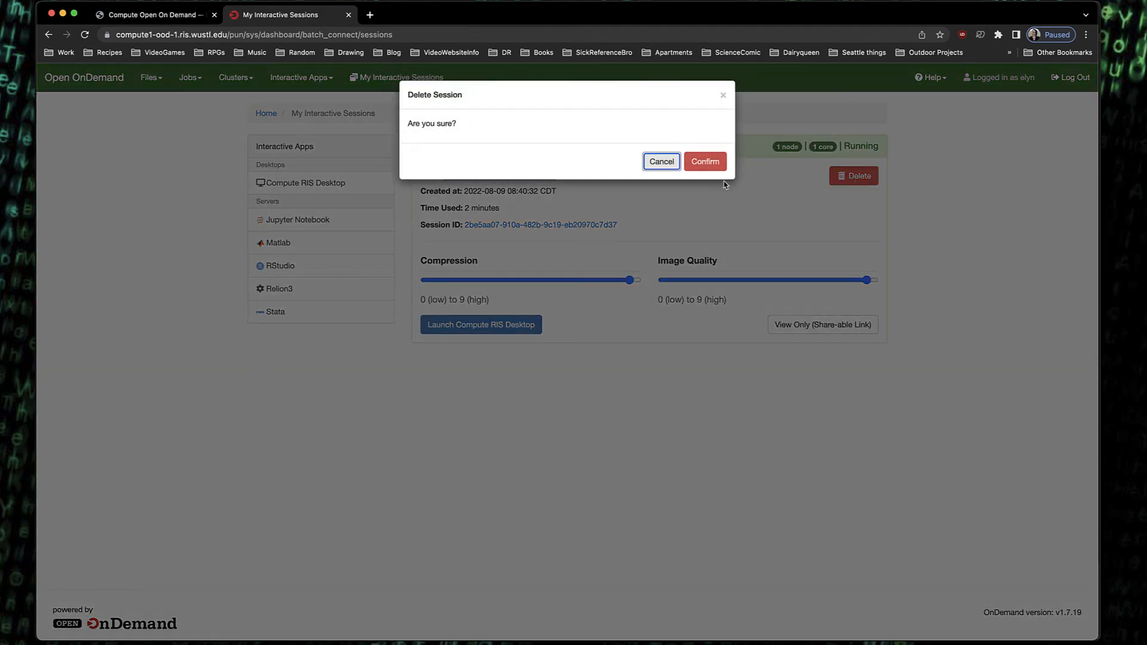
pyautogui.click(716, 167)
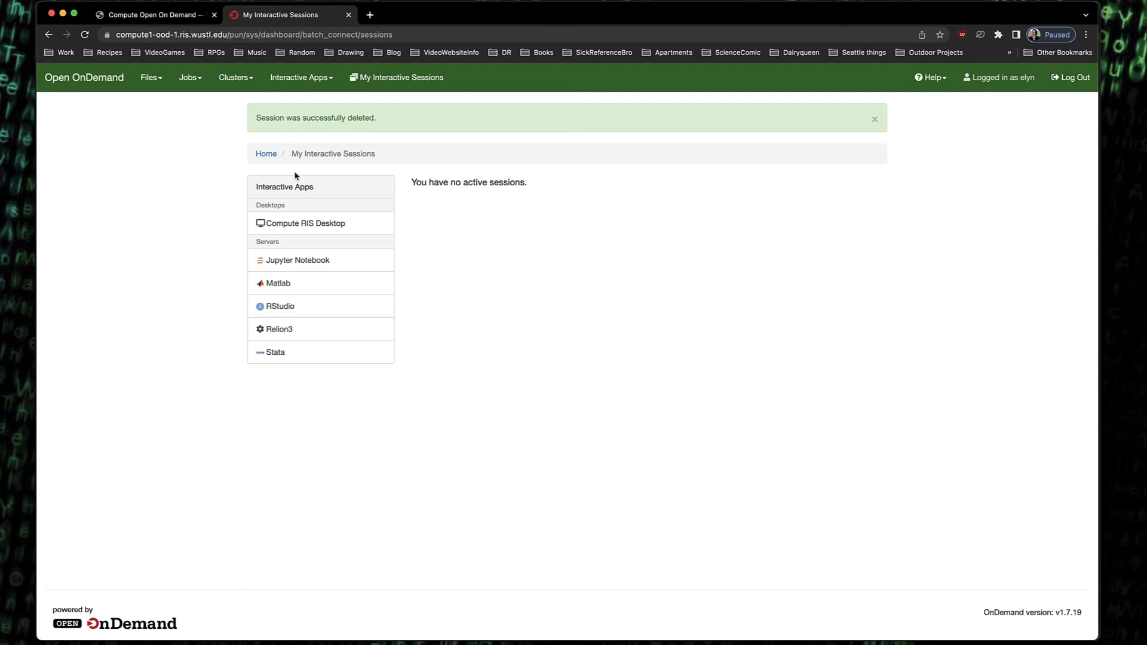
# Browse the Interactive Apps, Clusters, Jobs and Files menus in the navigation bar, then close them
pyautogui.click(328, 79)
pyautogui.click(245, 78)
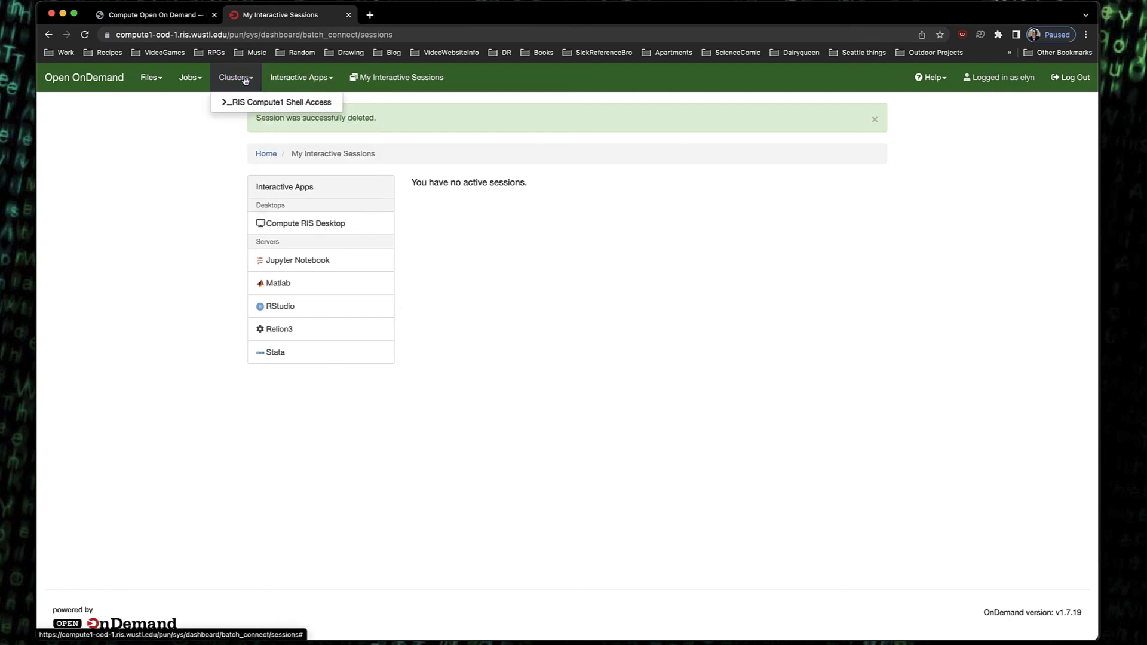
pyautogui.click(185, 79)
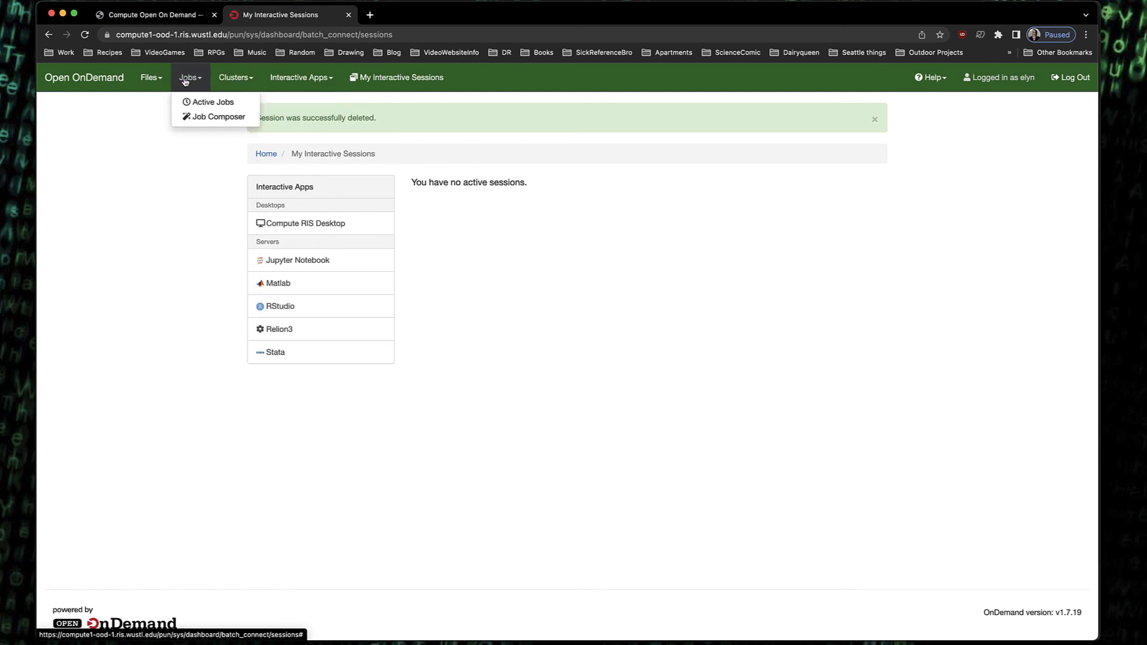
pyautogui.click(144, 79)
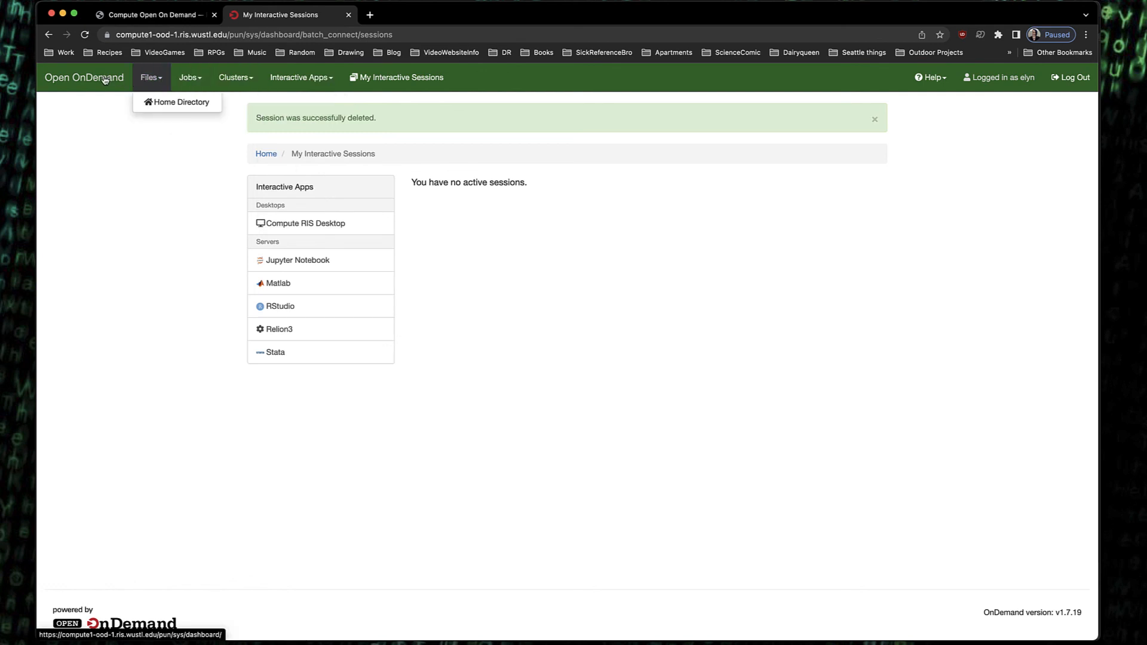
pyautogui.click(849, 406)
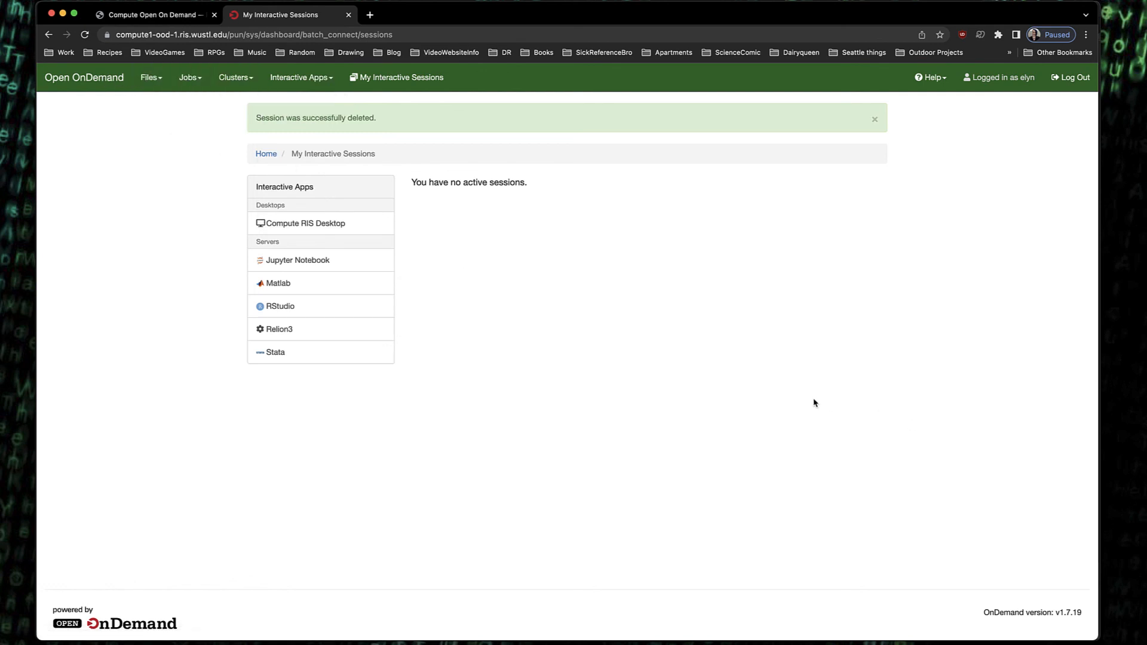